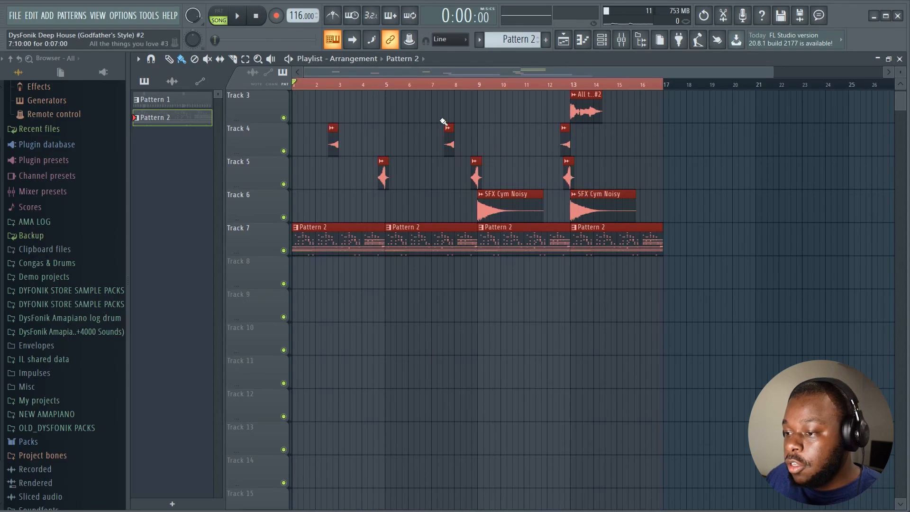
# Clear the clip selection and examine Pattern 1 on Track 1 and Pattern 2 on Track 7 of the playlist.
pyautogui.scroll(2, 484, 134)
pyautogui.keyDown('ctrl'); pyautogui.click(694, 160); pyautogui.keyUp('ctrl')
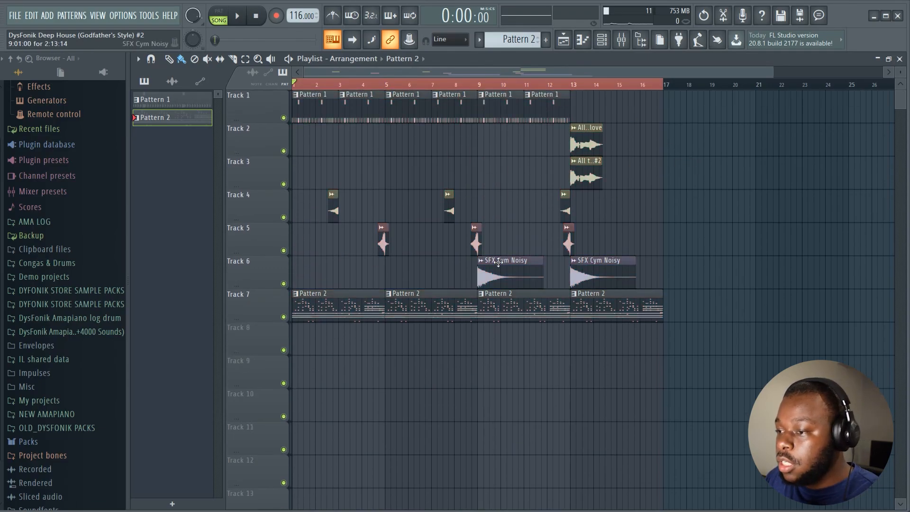
pyautogui.click(319, 116)
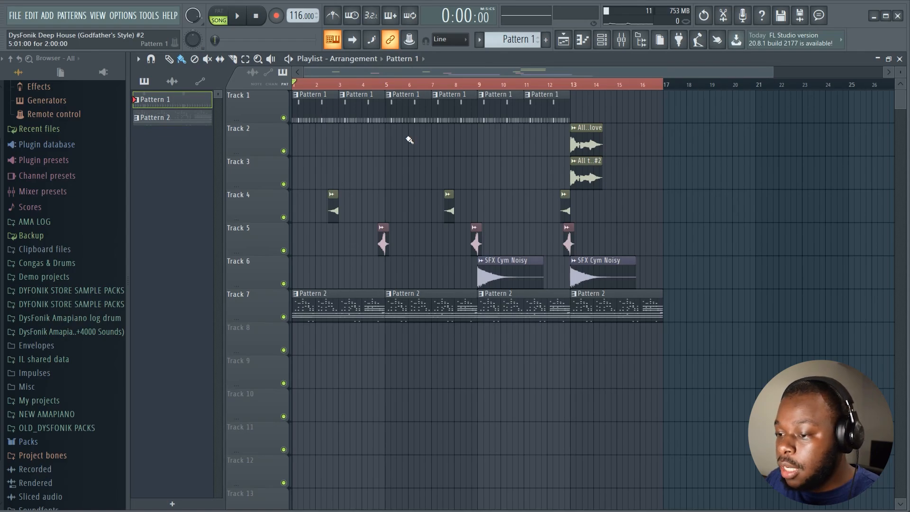
pyautogui.click(355, 313)
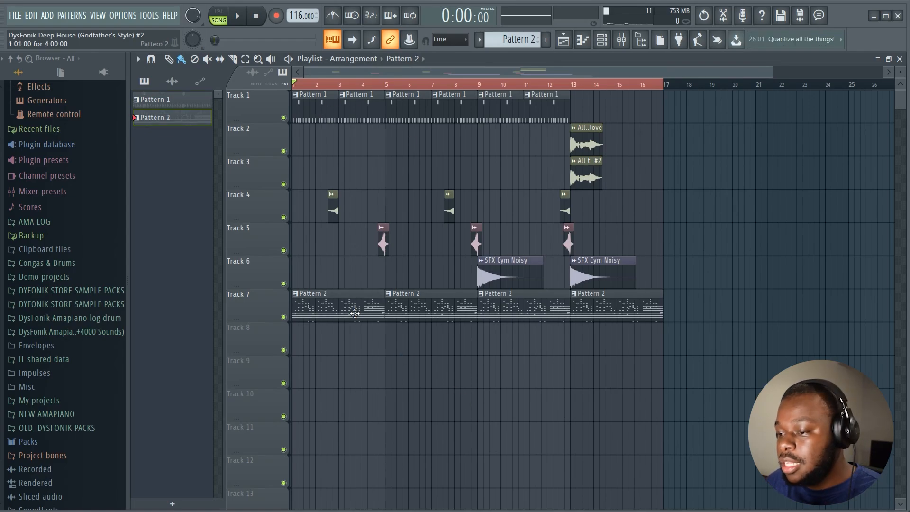
# Turn off solo for the Sampler channel in the channel rack and look over the mixer's insert tracks.
pyautogui.click(602, 41)
pyautogui.rightClick(145, 93)
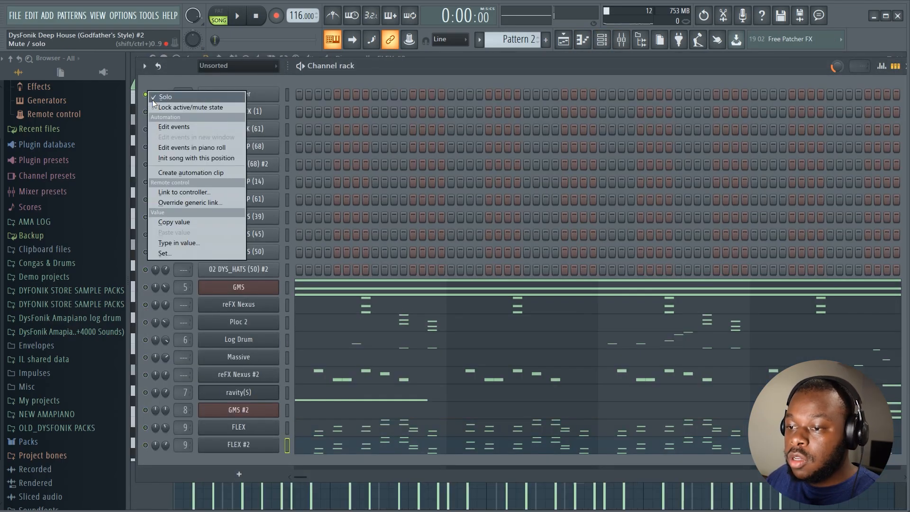
pyautogui.click(152, 100)
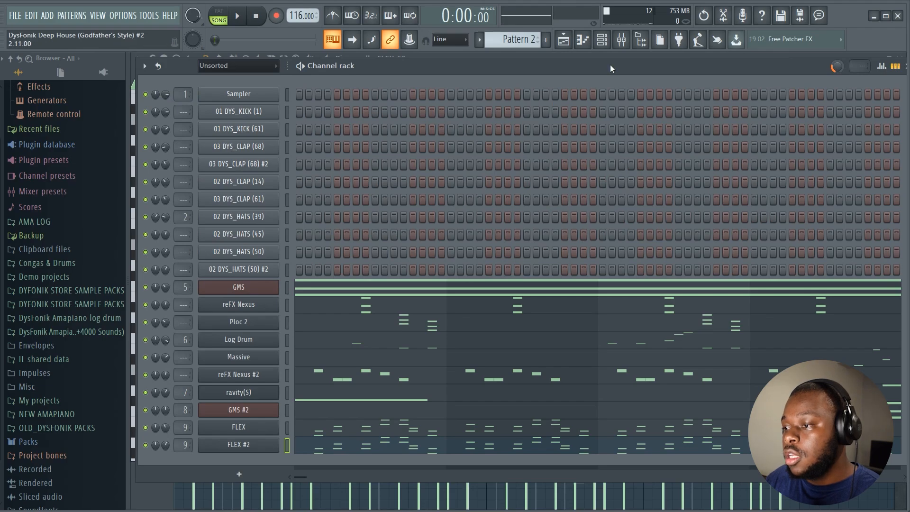
pyautogui.click(621, 40)
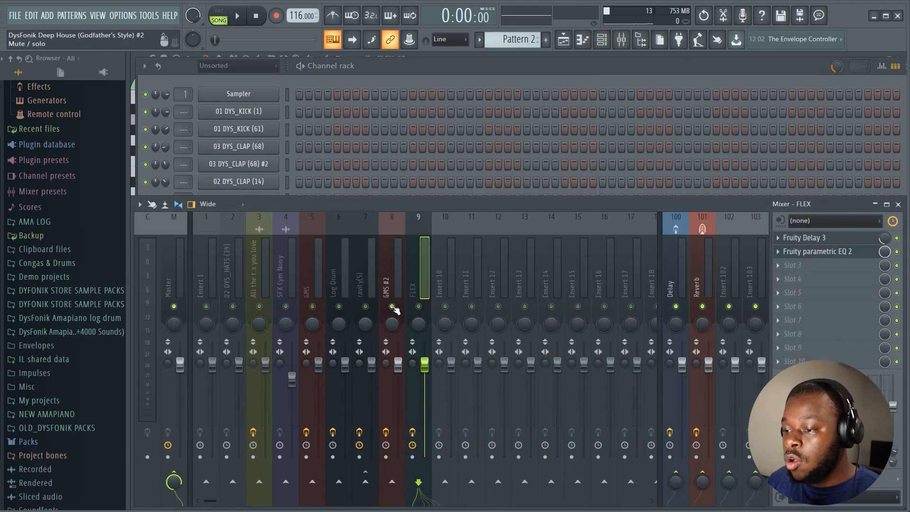
pyautogui.click(563, 41)
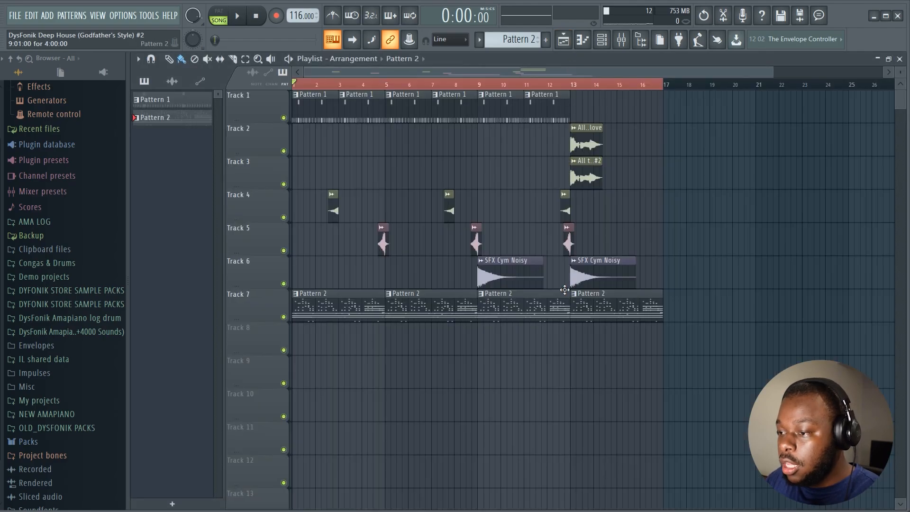
# Move all clips on Tracks 2 to 7 well down the playlist to free the tracks below Track 1.
pyautogui.moveTo(812, 421); pyautogui.dragTo(292, 123)
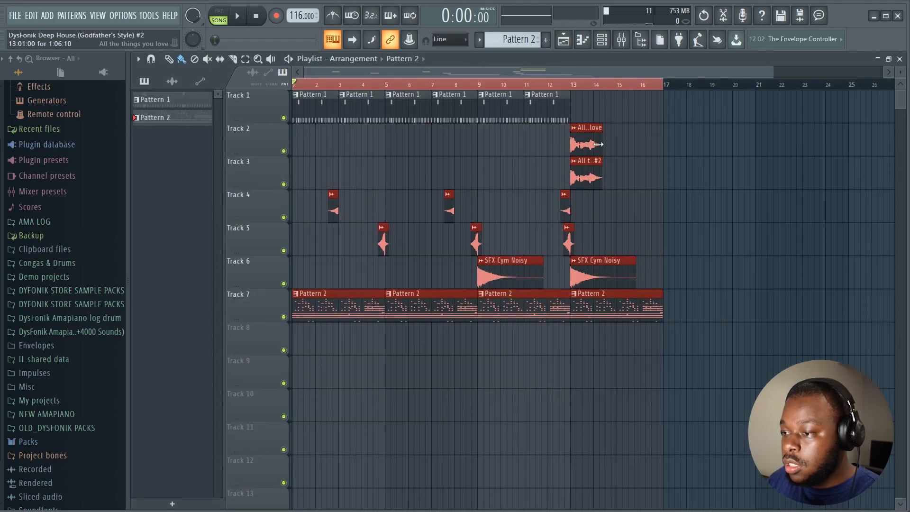
pyautogui.moveTo(598, 144); pyautogui.dragTo(592, 339)
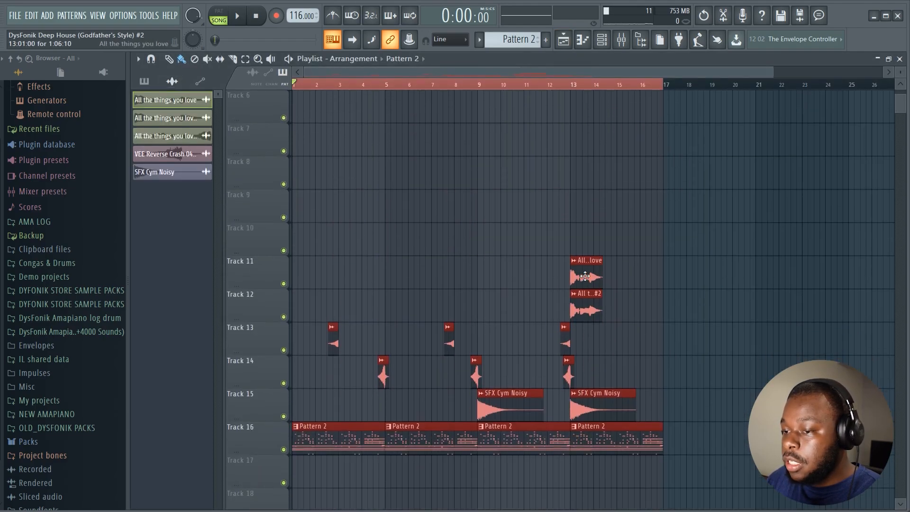
pyautogui.moveTo(585, 276); pyautogui.dragTo(581, 379)
pyautogui.scroll(5, 573, 382)
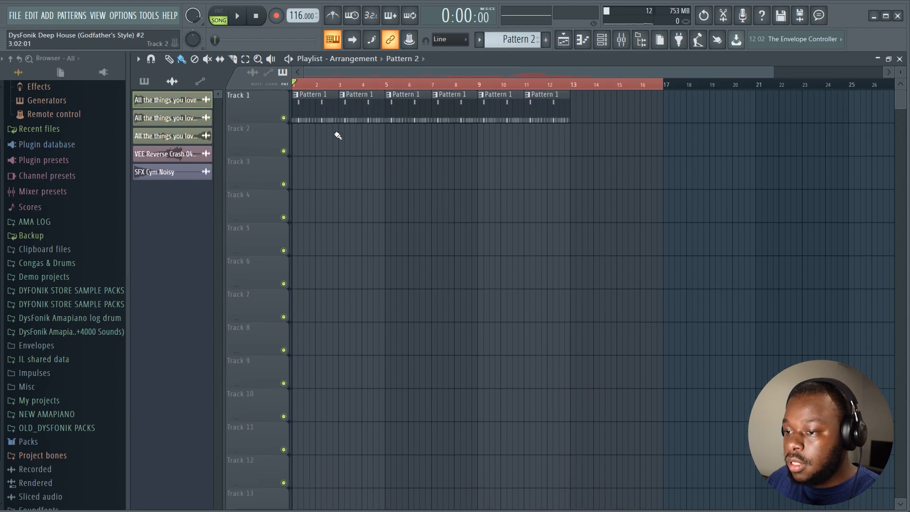
# Delete the five repeated Pattern 1 clips on Track 1, keeping only the first one at bar 1.
pyautogui.rightClick(359, 107)
pyautogui.rightClick(408, 109)
pyautogui.rightClick(448, 111)
pyautogui.rightClick(500, 111)
pyautogui.rightClick(545, 110)
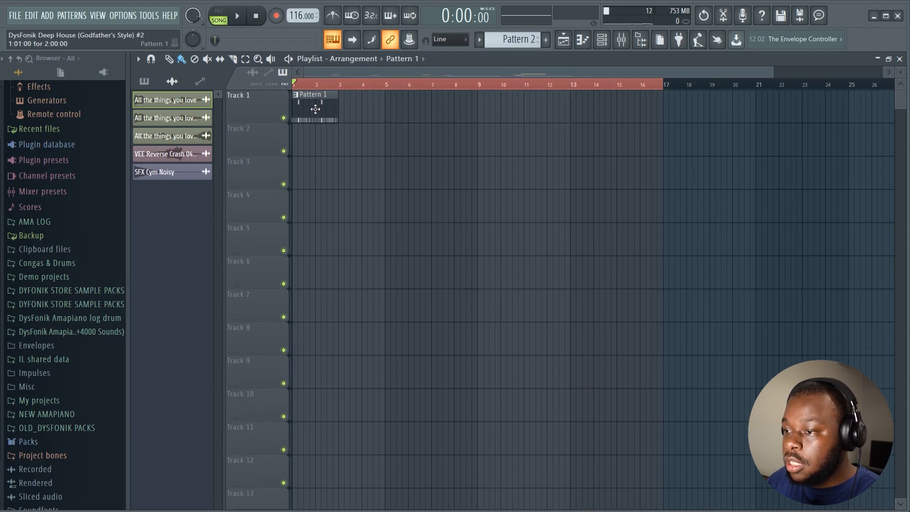
# Split Pattern 1 by channel and return to the playlist.
pyautogui.click(315, 109)
pyautogui.click(516, 39)
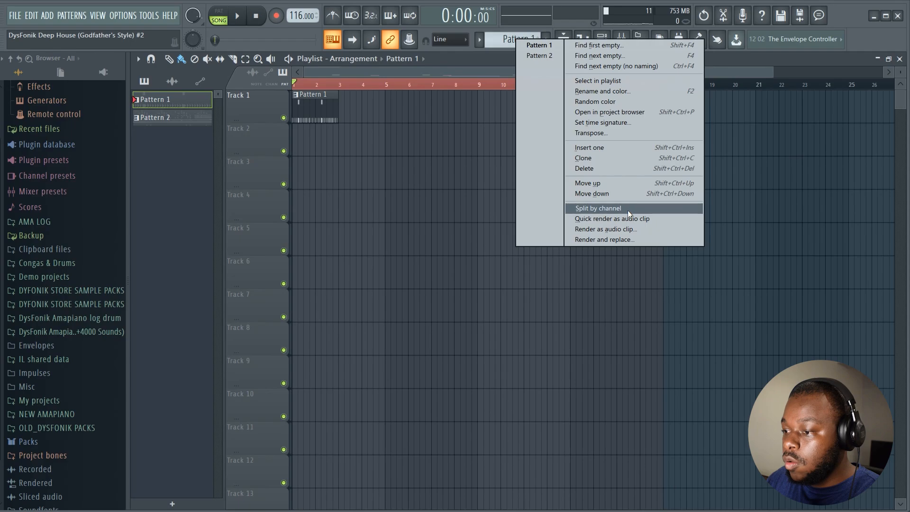
pyautogui.click(590, 208)
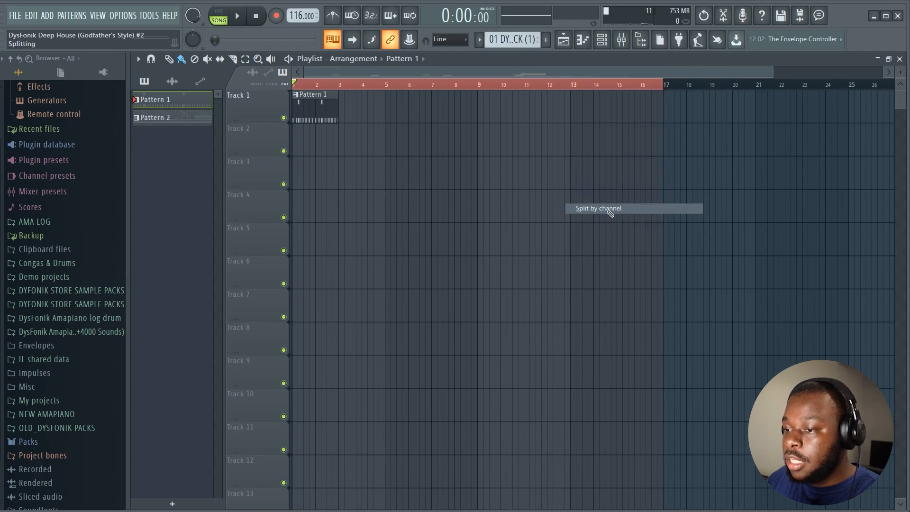
pyautogui.doubleClick(319, 132)
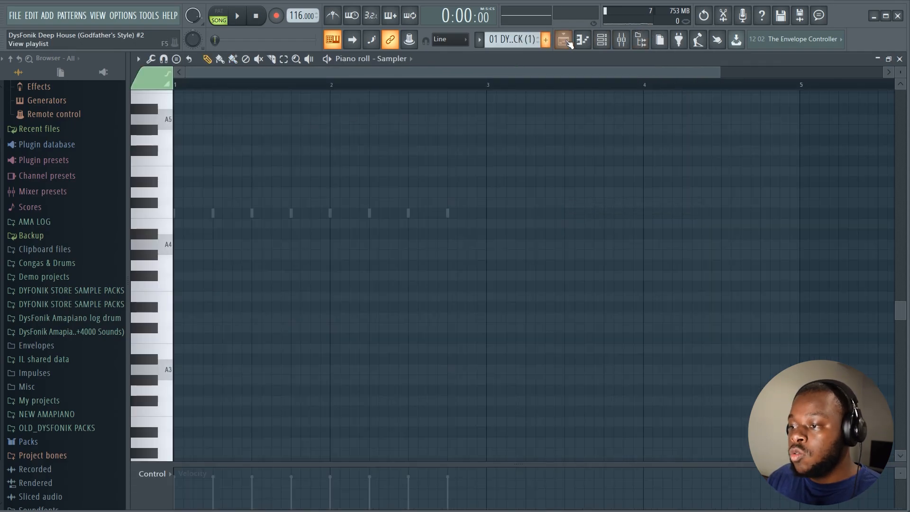
pyautogui.click(567, 42)
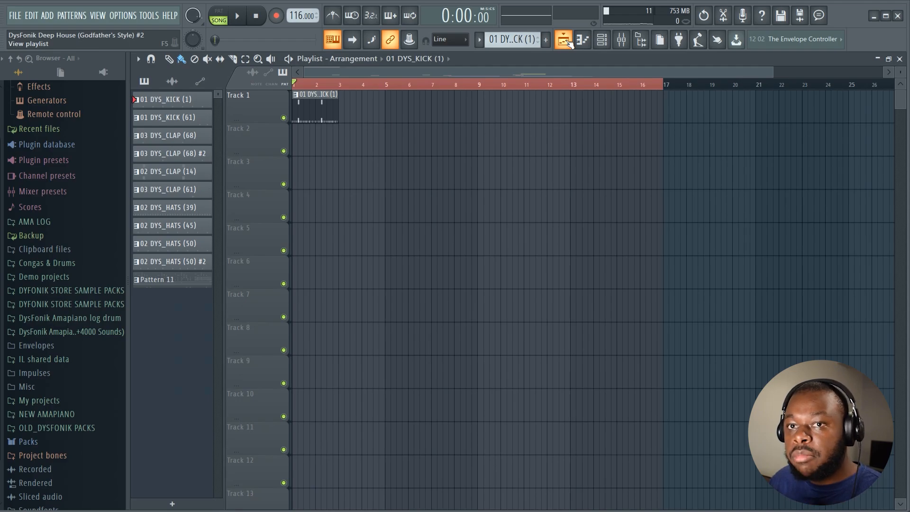
# Spread the stacked drum clips over separate tracks, with 01 DYS_KICK (1) on Track 2, 03 DYS_CLAP (68) on Track 3 and 01 DYS_KICK (61) on Track 4.
pyautogui.moveTo(304, 117); pyautogui.dragTo(311, 154)
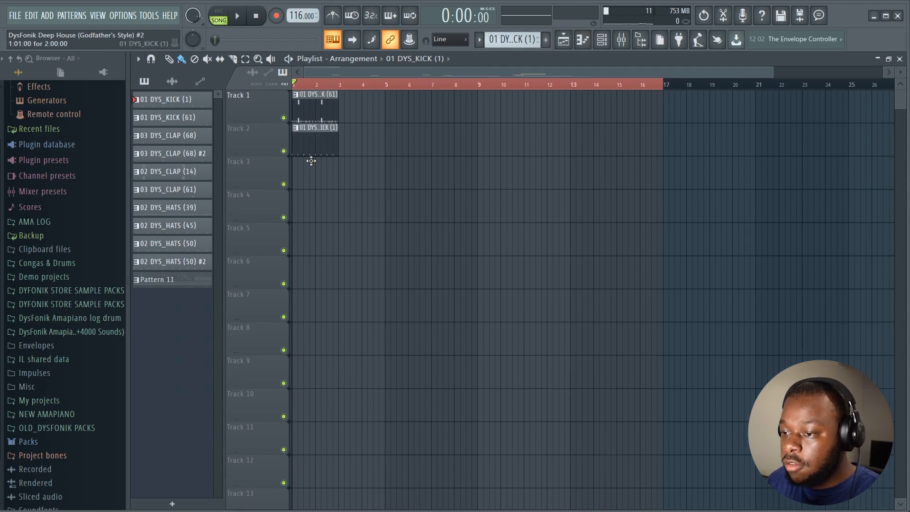
pyautogui.moveTo(323, 96); pyautogui.dragTo(316, 208)
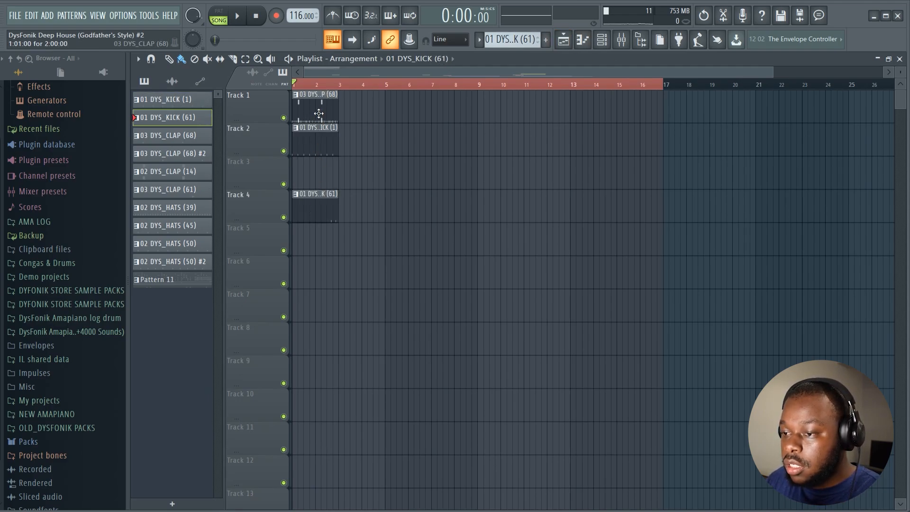
pyautogui.moveTo(318, 113); pyautogui.dragTo(315, 178)
pyautogui.moveTo(315, 94); pyautogui.dragTo(295, 406)
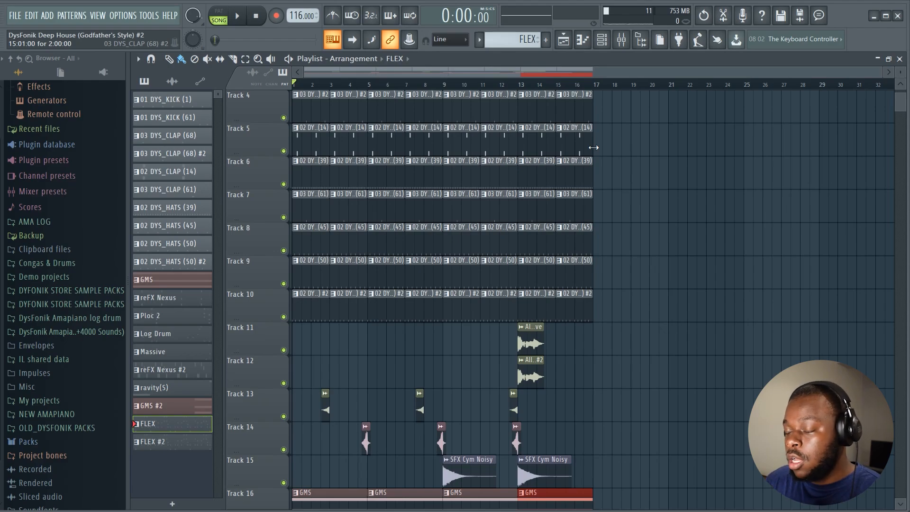
# Select all clips on Tracks 1 to 25 and duplicate the 16-bar block directly after itself.
pyautogui.scroll(-8, 668, 384)
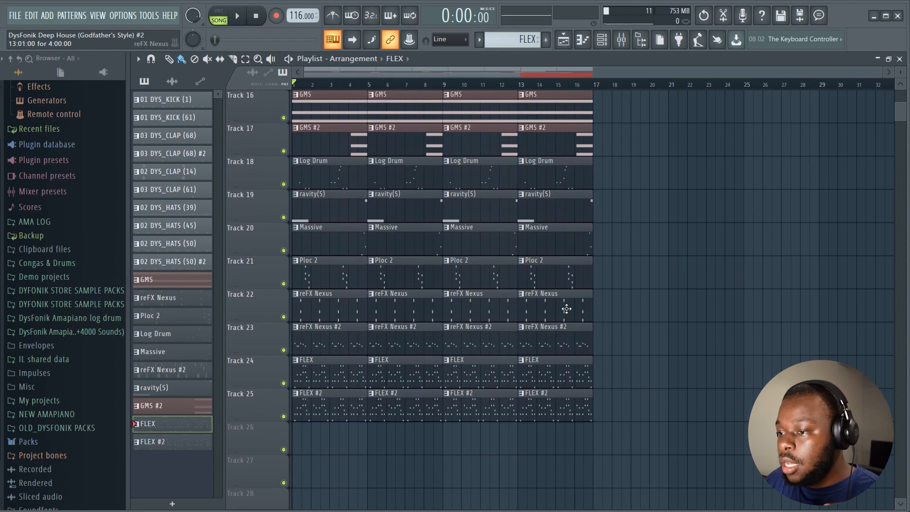
pyautogui.scroll(4, 593, 304)
pyautogui.scroll(-5, 630, 417)
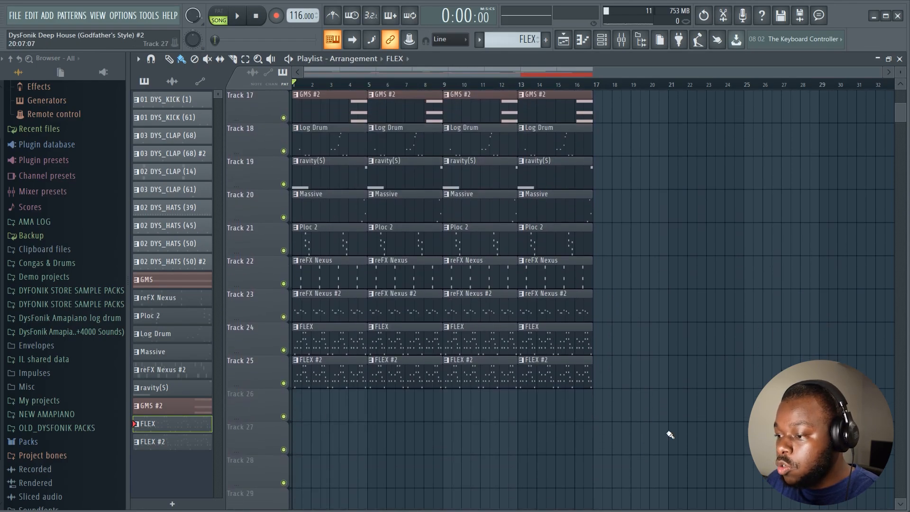
pyautogui.moveTo(670, 432); pyautogui.dragTo(43, 3)
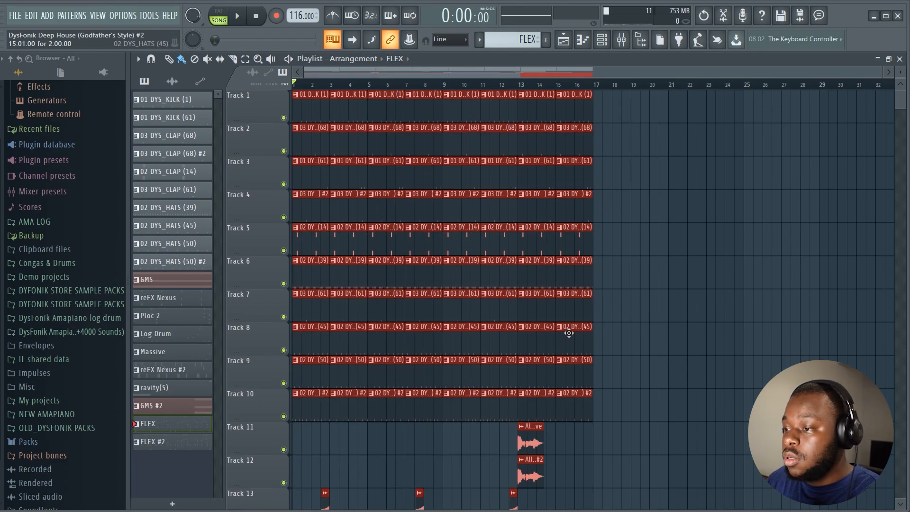
pyautogui.hotkey('ctrl', 'b')
pyautogui.scroll(-2, 604, 87)
pyautogui.scroll(-1, 787, 265)
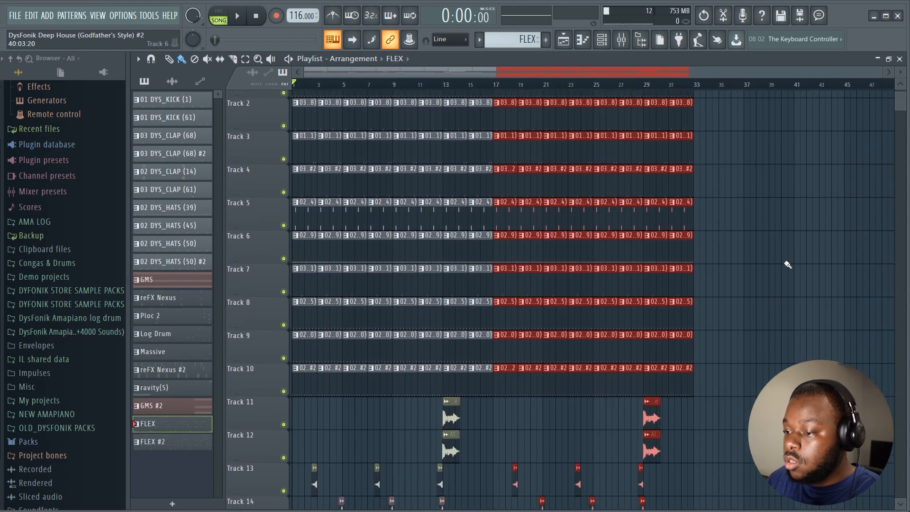
# Duplicate the selected 16-bar block three more times to extend the arrangement through bar 80.
pyautogui.scroll(-4, 787, 265)
pyautogui.hotkey('ctrl', 'b')
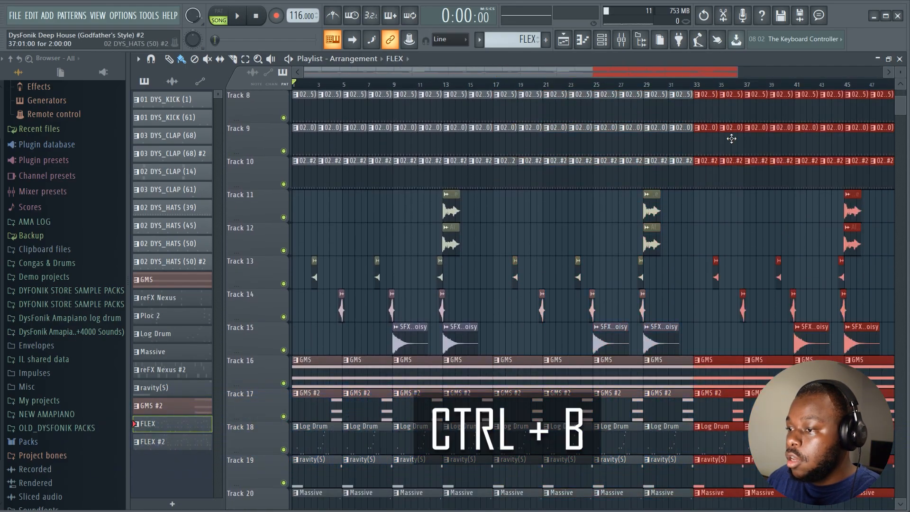
pyautogui.scroll(-3, 711, 87)
pyautogui.hotkey('ctrl', 'b')
pyautogui.scroll(-2, 710, 87)
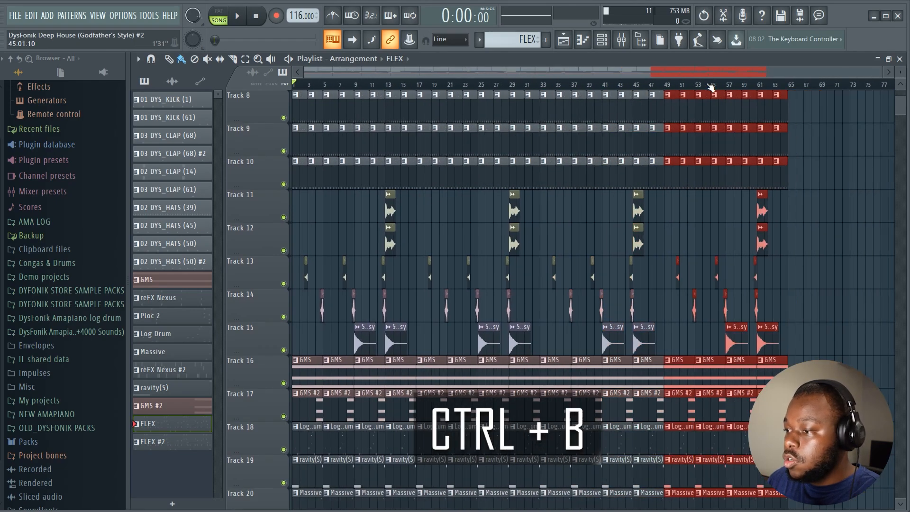
pyautogui.hotkey('ctrl', 'b')
pyautogui.scroll(-2, 710, 87)
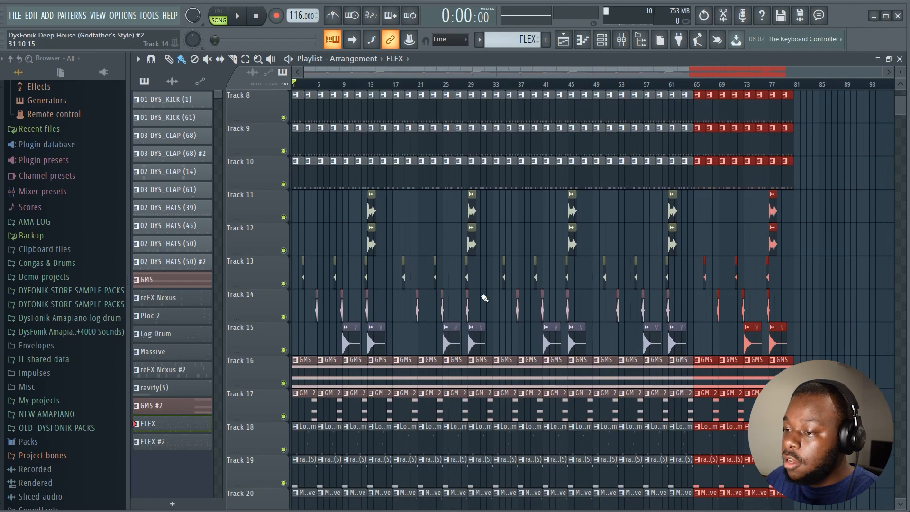
pyautogui.scroll(-2, 483, 298)
# Append one more 16-bar copy through bar 96, placing the playhead near the arrangement's end to check the song length.
pyautogui.click(789, 87)
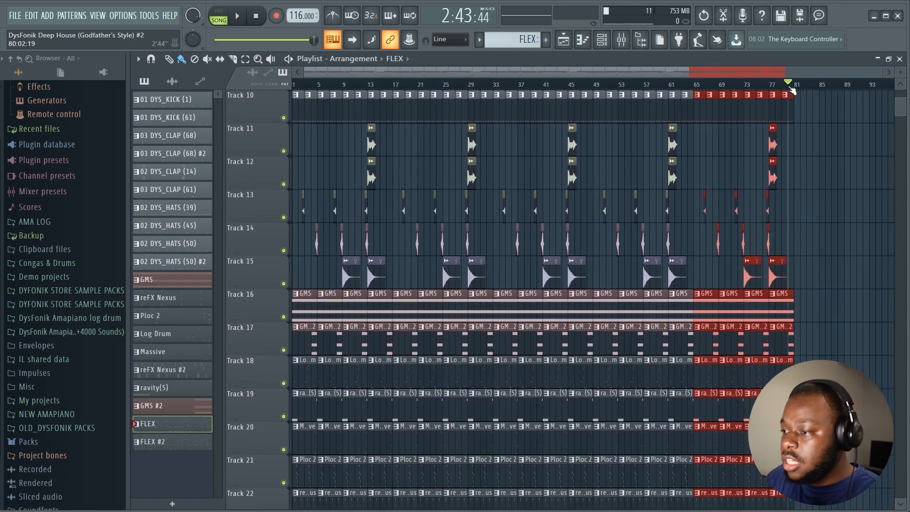
pyautogui.scroll(-7, 745, 222)
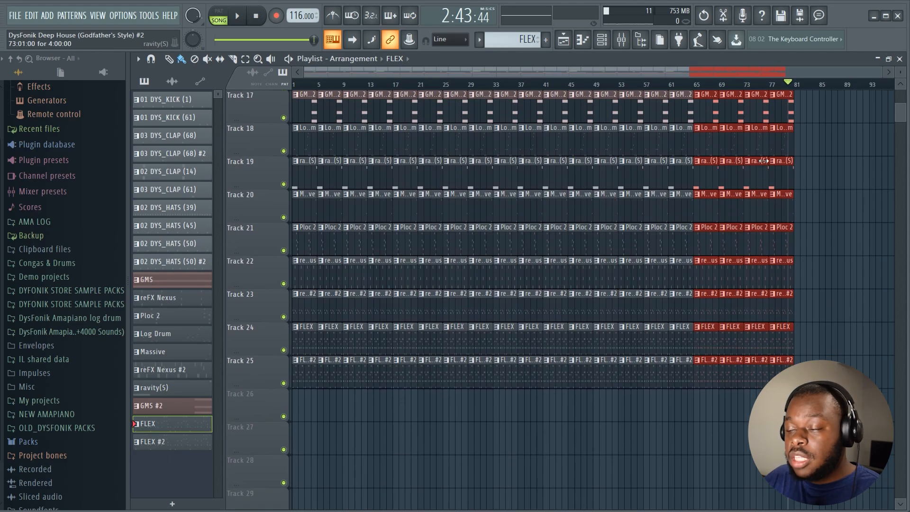
pyautogui.scroll(3, 763, 161)
pyautogui.hotkey('ctrl', 'b')
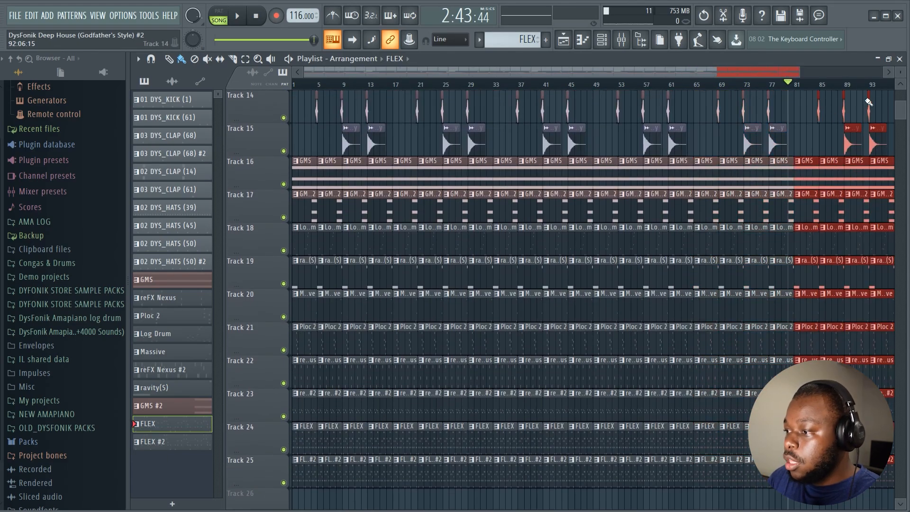
pyautogui.scroll(-1, 859, 87)
pyautogui.click(835, 87)
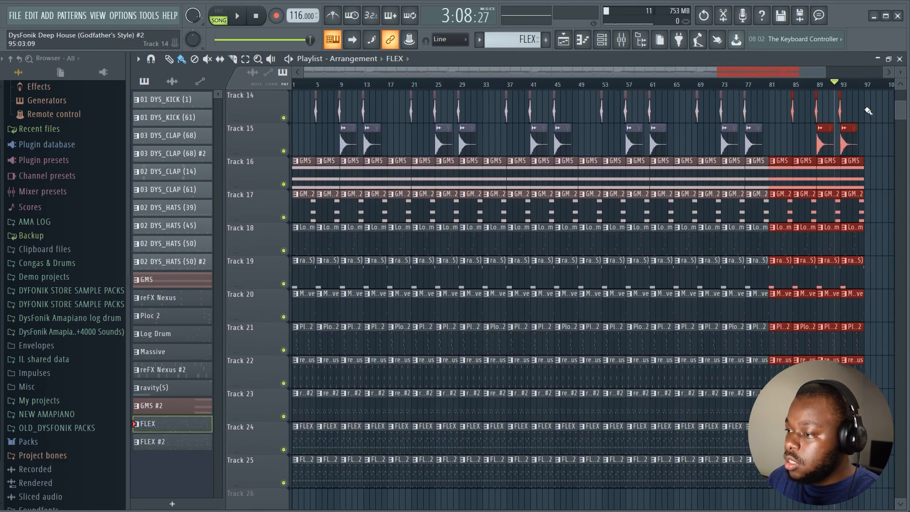
# Return the playhead to the song start, solo Track 1 and listen to its kick clips.
pyautogui.scroll(6, 715, 220)
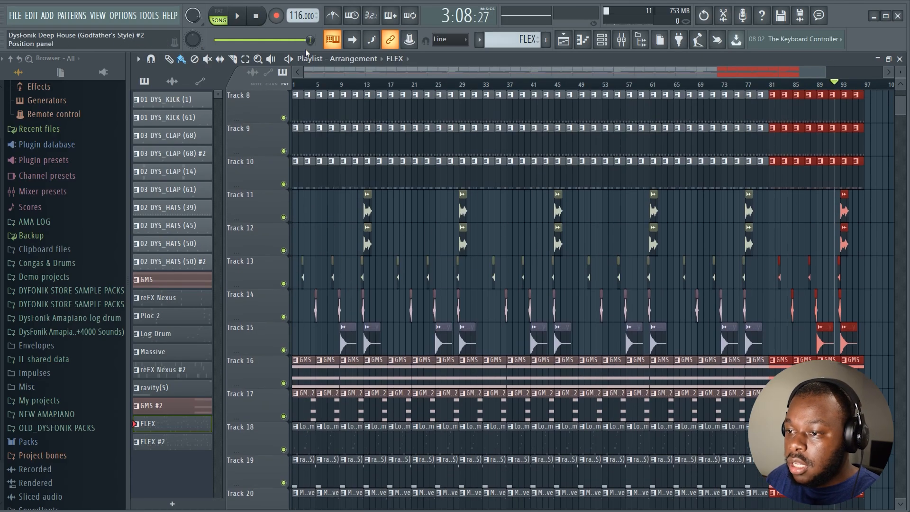
pyautogui.click(263, 22)
pyautogui.scroll(7, 275, 170)
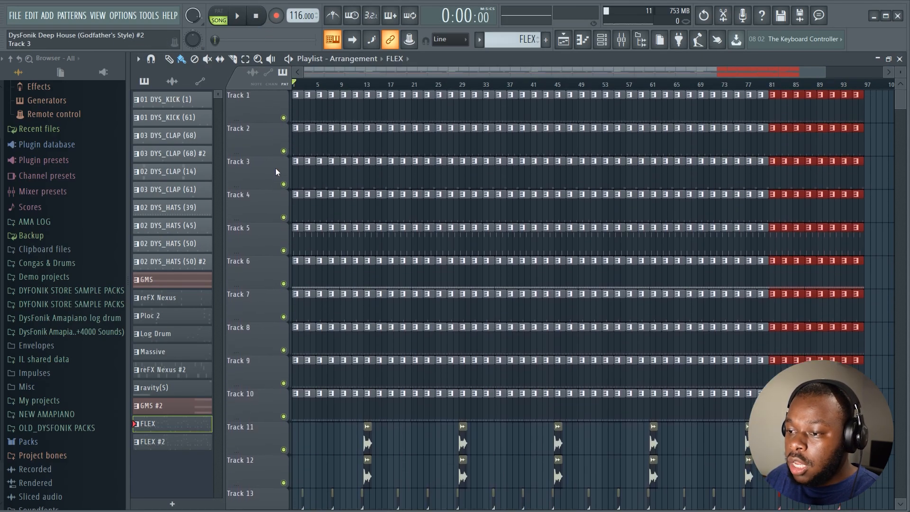
pyautogui.rightClick(283, 118)
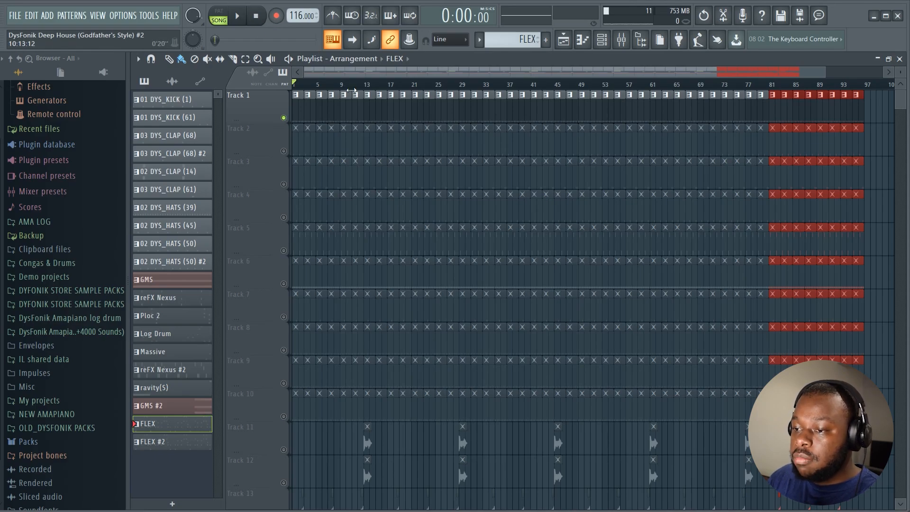
pyautogui.press('space')
pyautogui.moveTo(811, 75); pyautogui.dragTo(512, 72)
pyautogui.press('space')
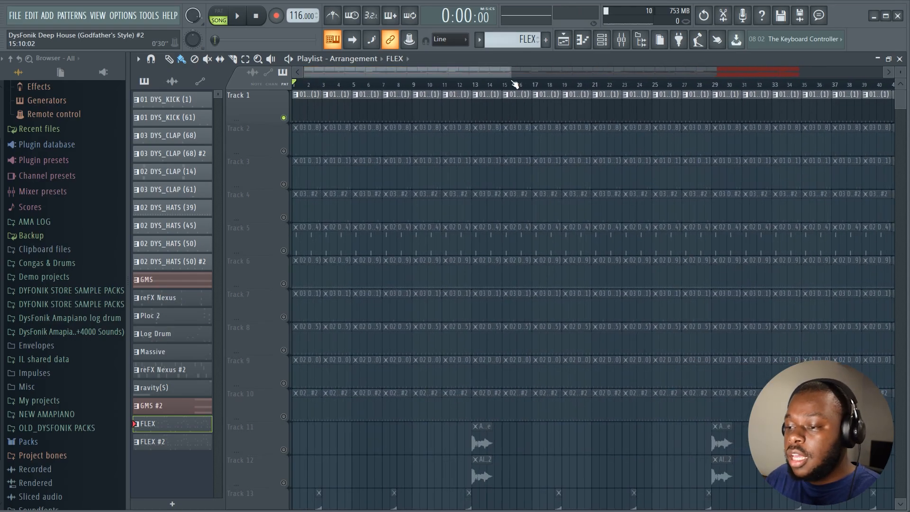
# Solo Track 16 with the GMS clips and play it from the song start.
pyautogui.scroll(-6, 440, 319)
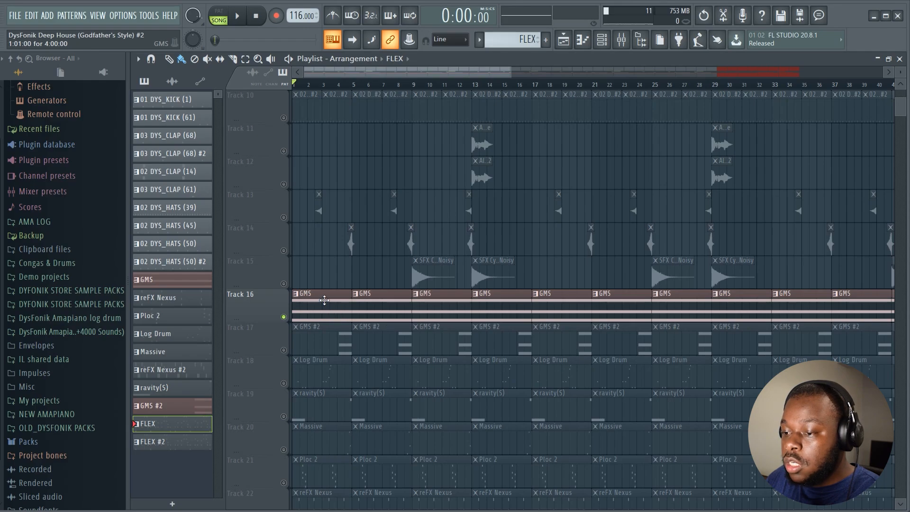
pyautogui.press('space')
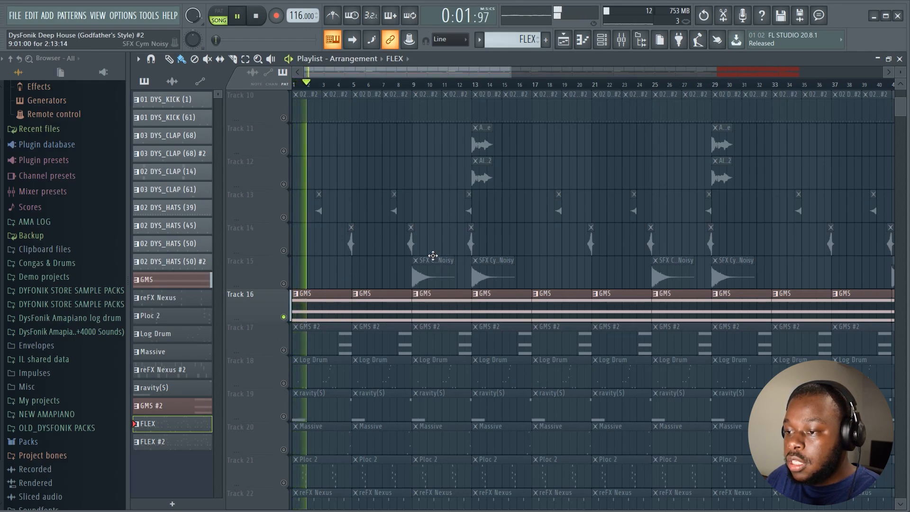
# Stop playback and create a channel volume automation clip for the GMS channel across bars 1 to 4.
pyautogui.press('space')
pyautogui.moveTo(356, 89); pyautogui.dragTo(294, 89)
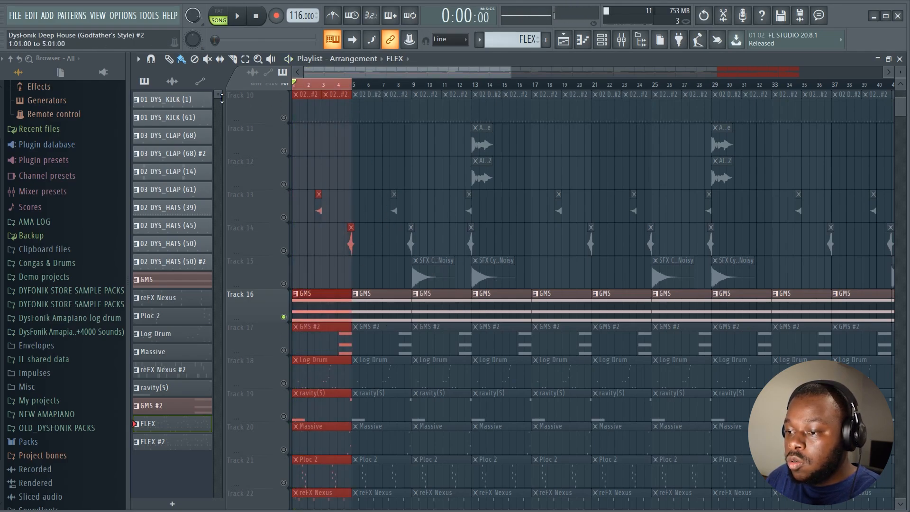
pyautogui.click(331, 306)
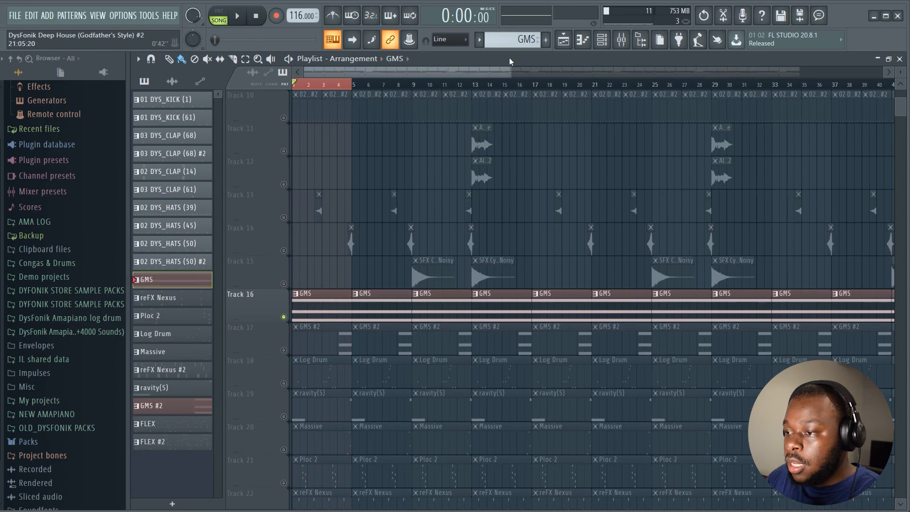
pyautogui.click(601, 39)
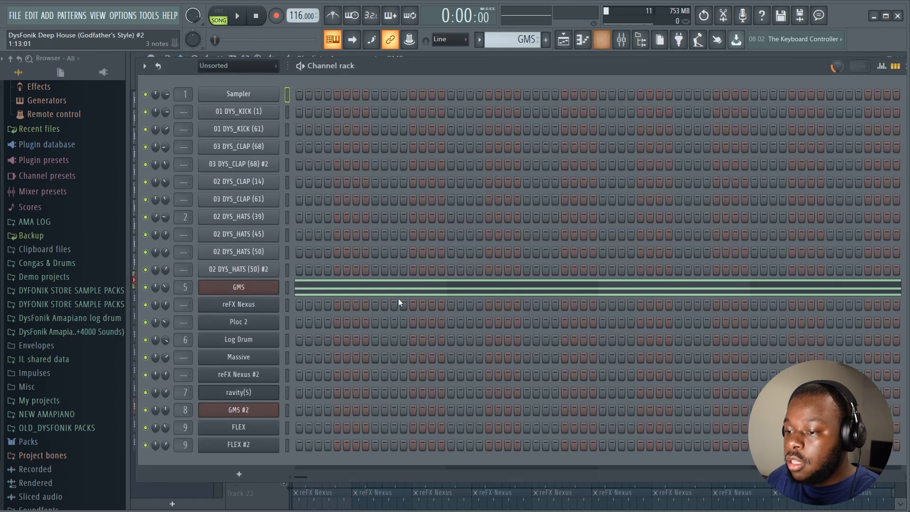
pyautogui.rightClick(165, 288)
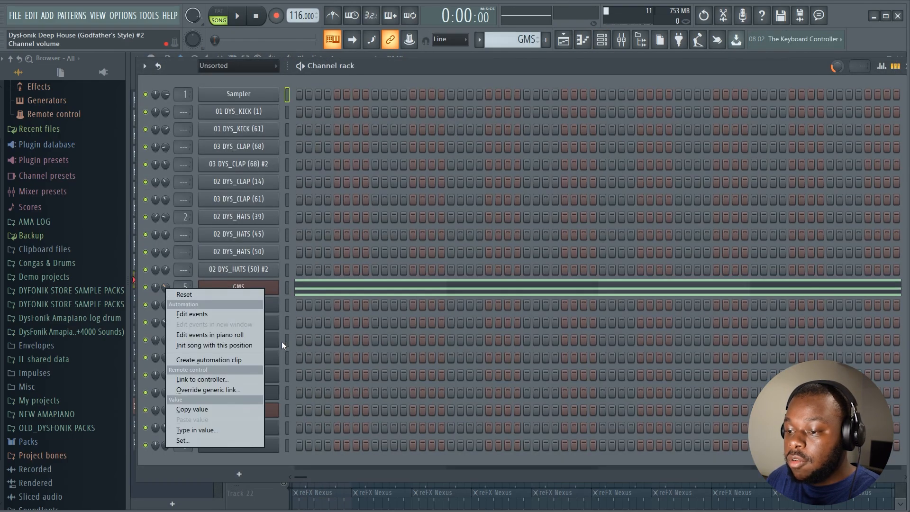
pyautogui.click(238, 360)
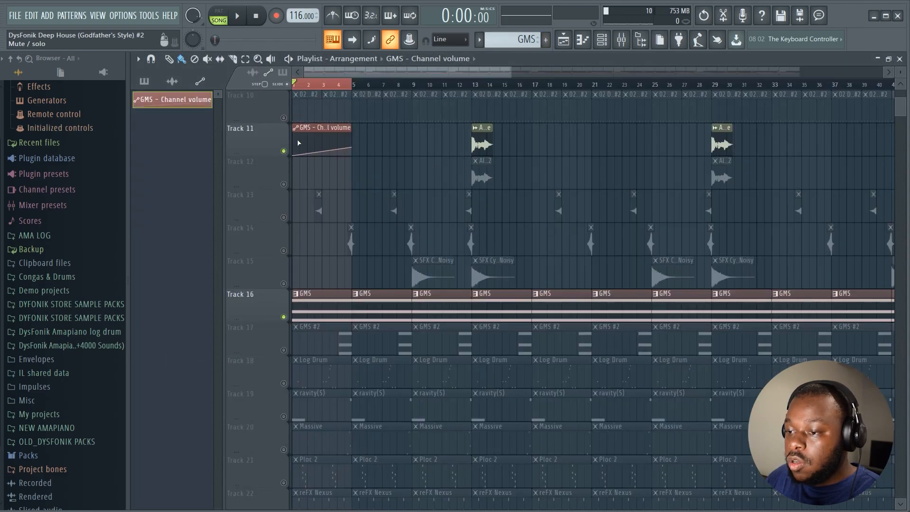
pyautogui.moveTo(301, 142)
pyautogui.mouseDown()
pyautogui.moveTo(307, 274)
pyautogui.moveTo(310, 132)
pyautogui.mouseUp()
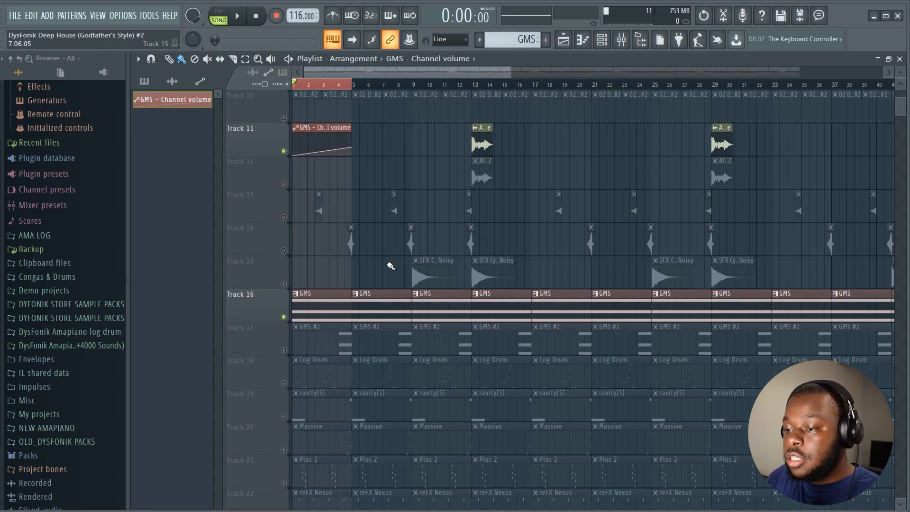
# Play the GMS fade-in from the song start and delete the first effect clip on Track 13, in bar 2.
pyautogui.press('space')
pyautogui.scroll(3, 355, 134)
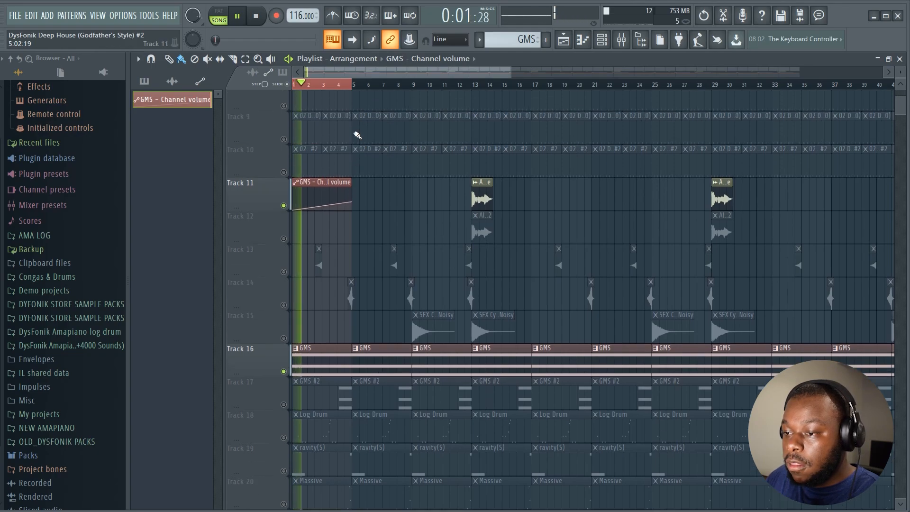
pyautogui.rightClick(333, 88)
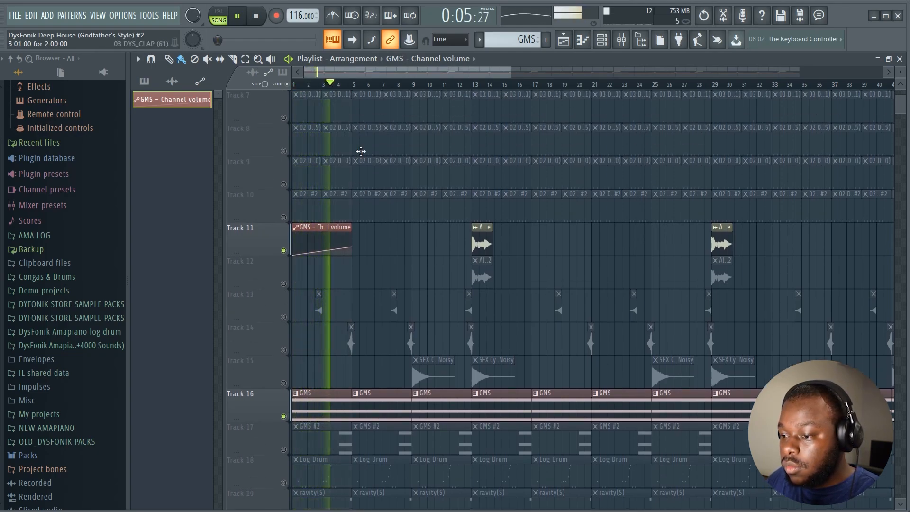
pyautogui.rightClick(321, 314)
pyautogui.scroll(-3, 382, 345)
pyautogui.scroll(6, 392, 336)
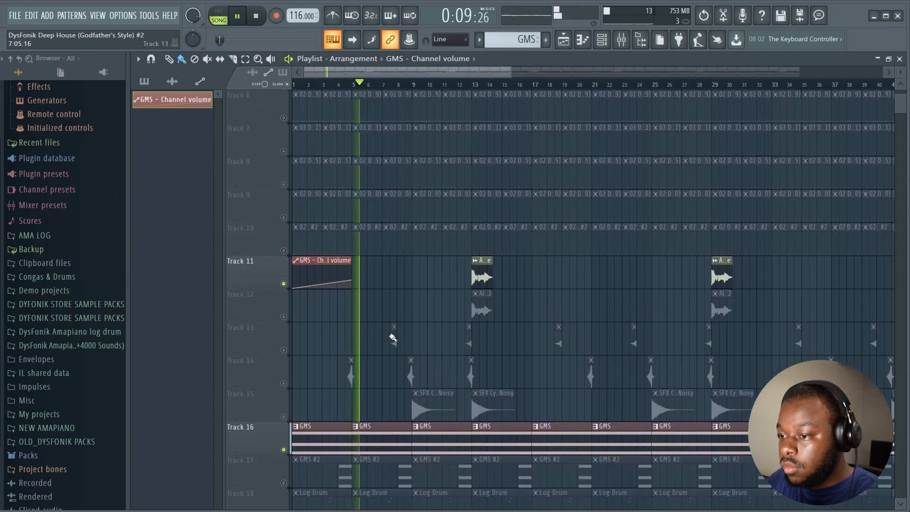
pyautogui.scroll(3, 400, 284)
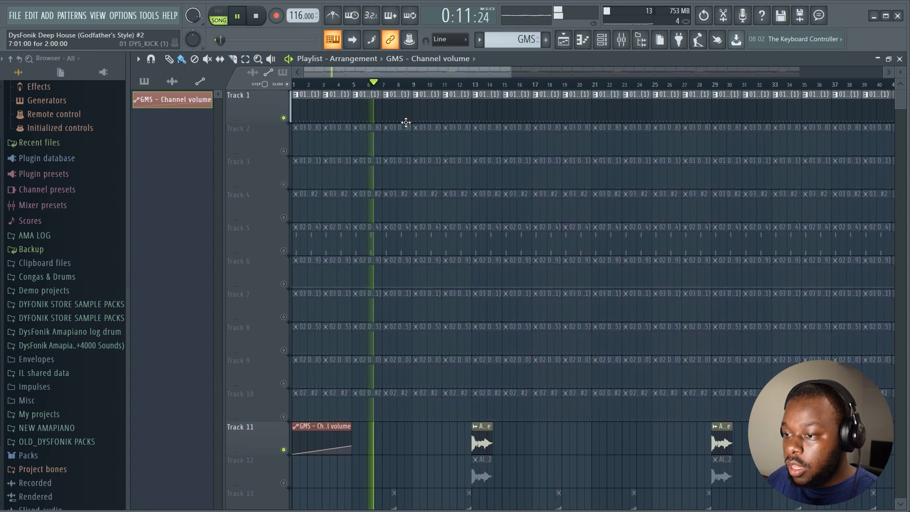
pyautogui.press('space')
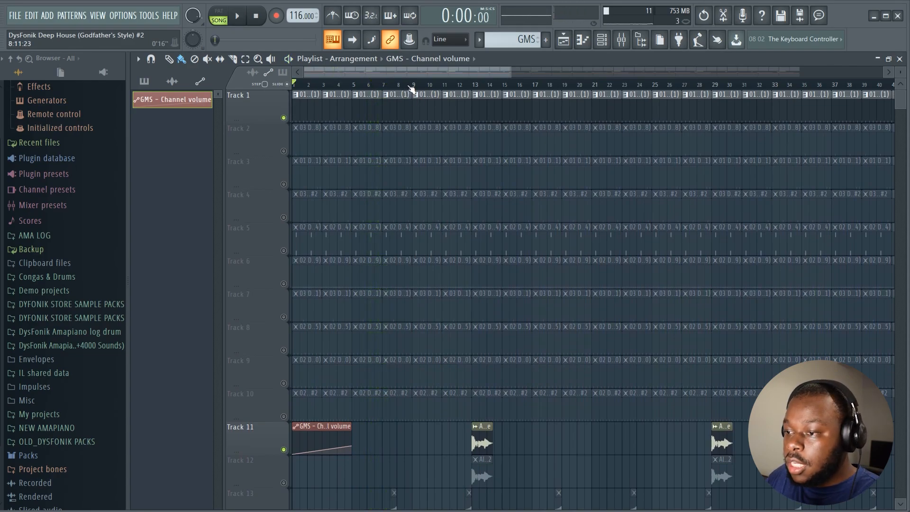
# Delete the drum clips before bar 9 down through Track 8, and those in bars 5 to 8 on Tracks 9 and 10.
pyautogui.click(411, 88)
pyautogui.moveTo(399, 138)
pyautogui.mouseDown()
pyautogui.moveTo(308, 157)
pyautogui.moveTo(388, 168)
pyautogui.moveTo(310, 220)
pyautogui.moveTo(335, 247)
pyautogui.moveTo(396, 265)
pyautogui.moveTo(300, 285)
pyautogui.moveTo(400, 314)
pyautogui.moveTo(297, 320)
pyautogui.moveTo(353, 319)
pyautogui.moveTo(392, 203)
pyautogui.moveTo(286, 208)
pyautogui.mouseUp()
pyautogui.scroll(-4, 353, 319)
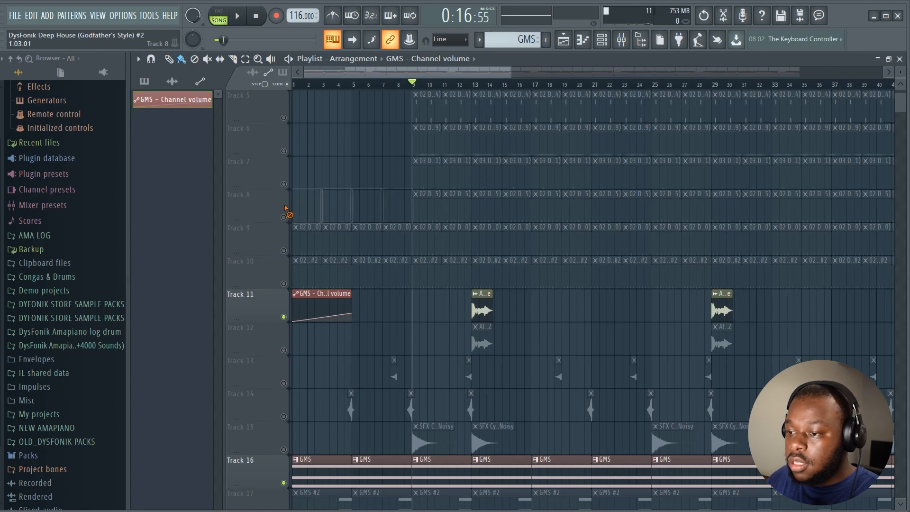
pyautogui.click(407, 86)
pyautogui.scroll(4, 409, 87)
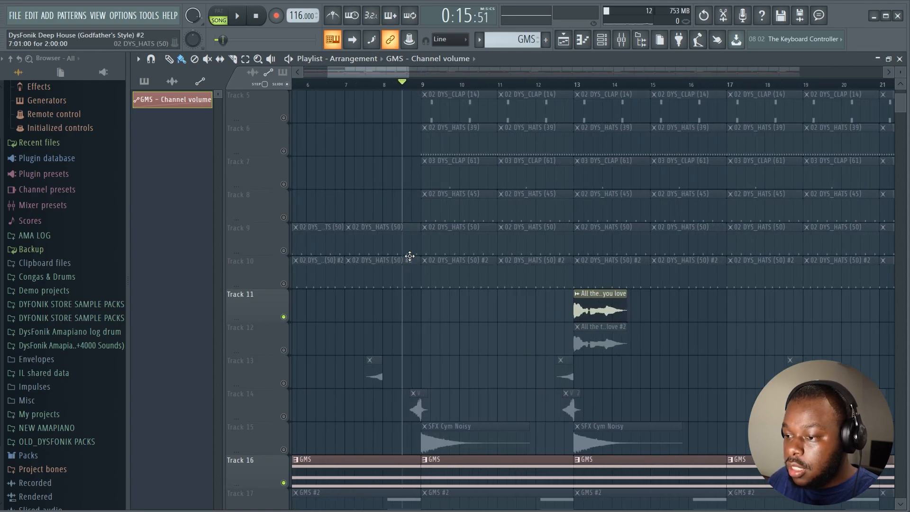
pyautogui.moveTo(409, 276)
pyautogui.mouseDown()
pyautogui.moveTo(386, 260)
pyautogui.moveTo(314, 260)
pyautogui.moveTo(287, 284)
pyautogui.mouseUp()
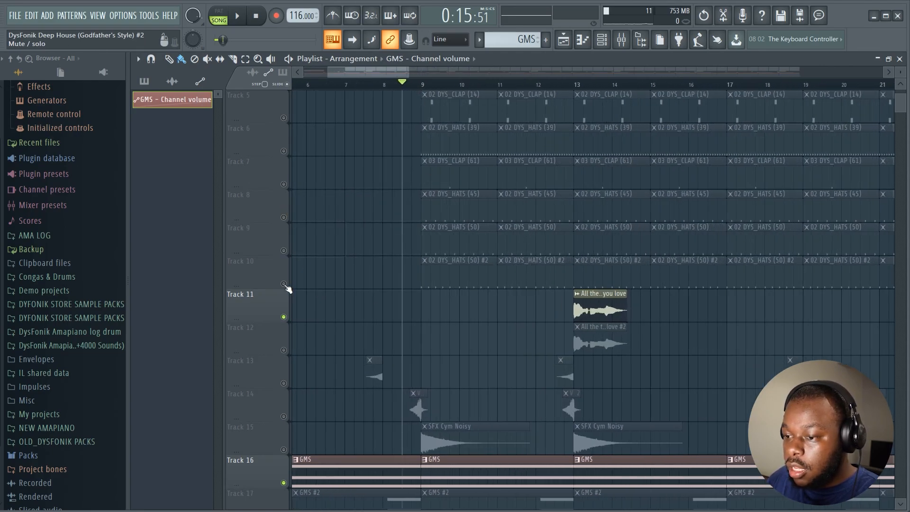
# Unmute Track 10 and play the transition into bar 9 with its hi-hats.
pyautogui.click(284, 283)
pyautogui.press('space')
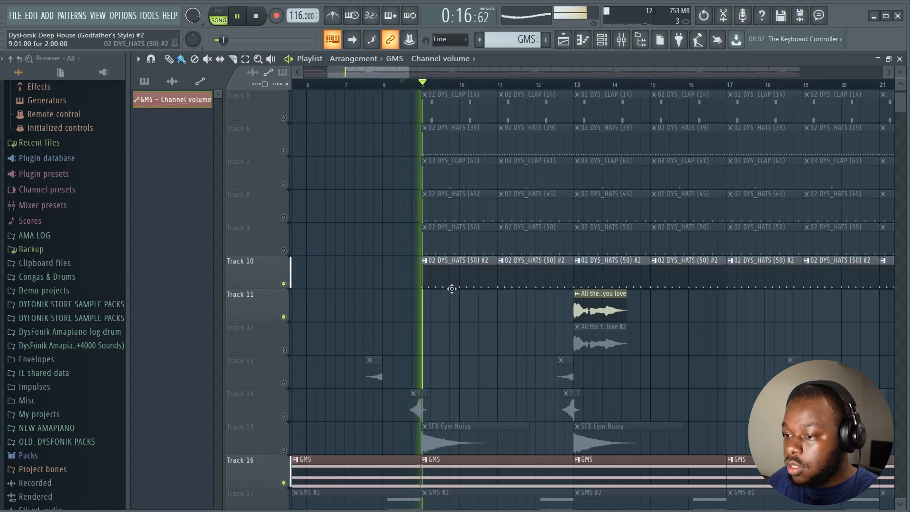
pyautogui.press('space')
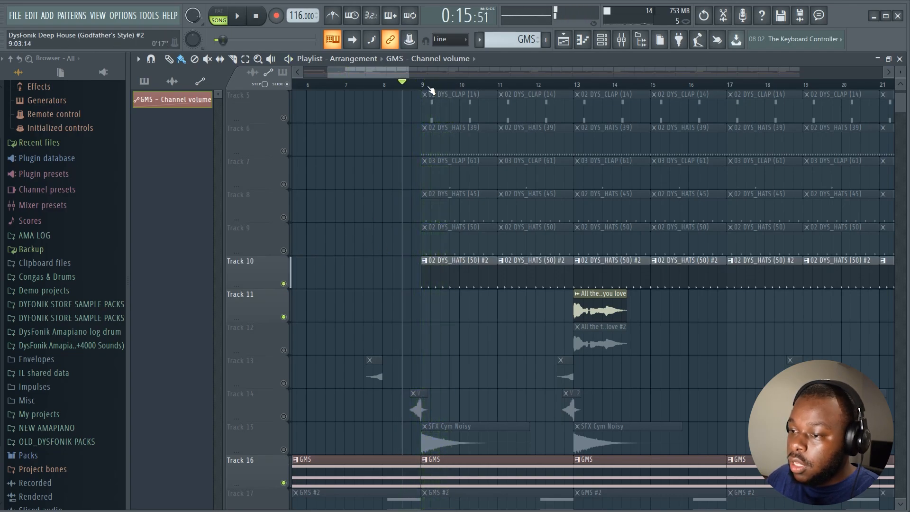
# Move the Track 13 effect clip in bar 7 so it ends at bar 9, and unmute Track 13.
pyautogui.scroll(-4, 430, 89)
pyautogui.scroll(-2, 431, 89)
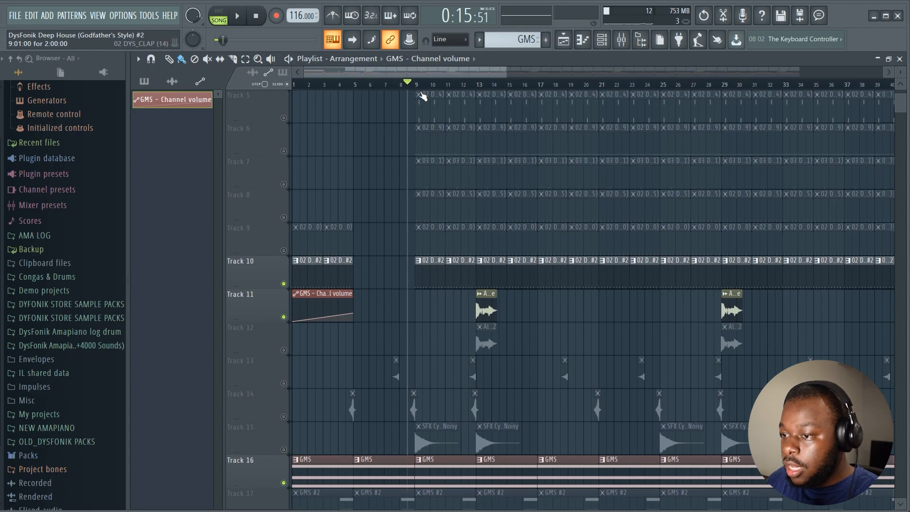
pyautogui.scroll(5, 422, 96)
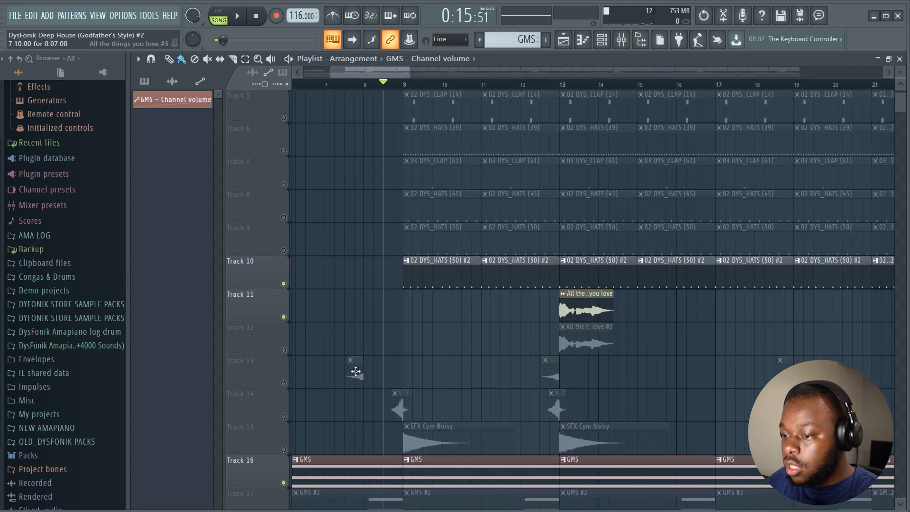
pyautogui.moveTo(356, 371); pyautogui.dragTo(395, 371)
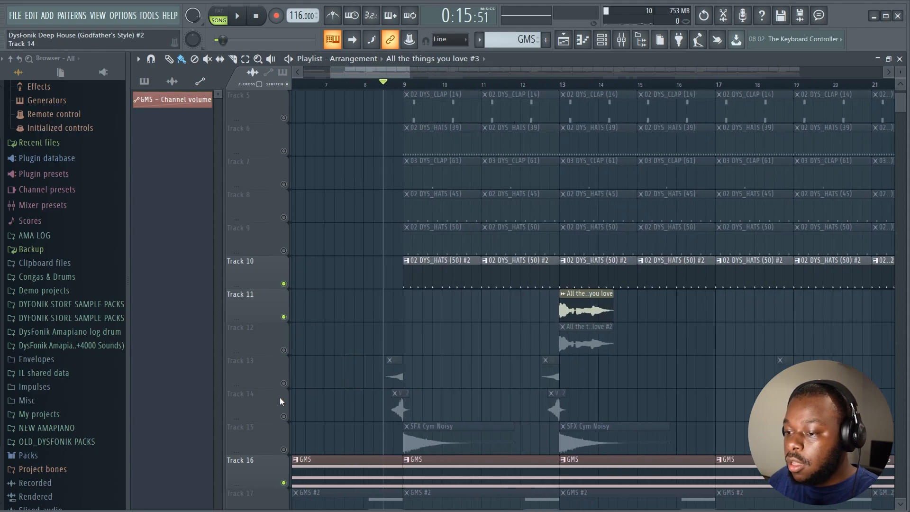
pyautogui.click(283, 383)
# Place the playhead shortly before bar 9 and listen to the Track 13 effect leading into the hi-hats.
pyautogui.scroll(-3, 389, 85)
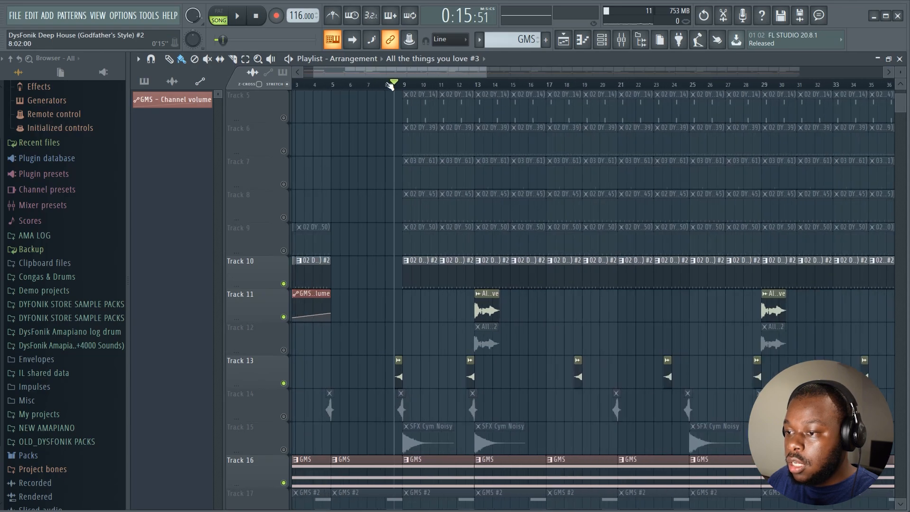
pyautogui.click(387, 85)
pyautogui.scroll(-3, 450, 216)
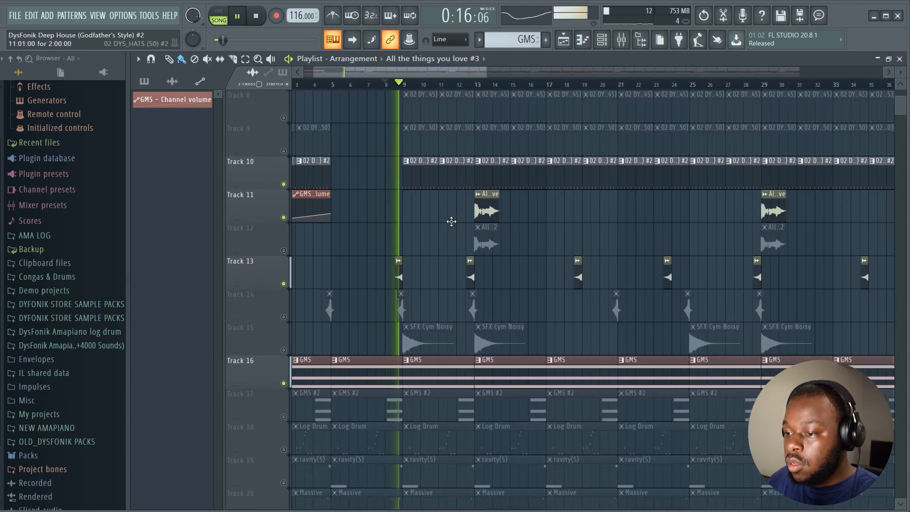
pyautogui.scroll(-3, 457, 86)
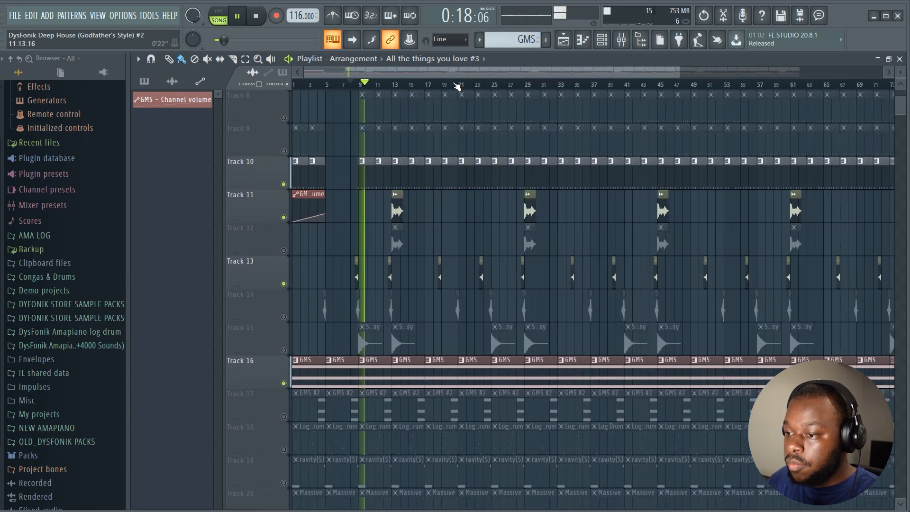
pyautogui.scroll(-2, 457, 86)
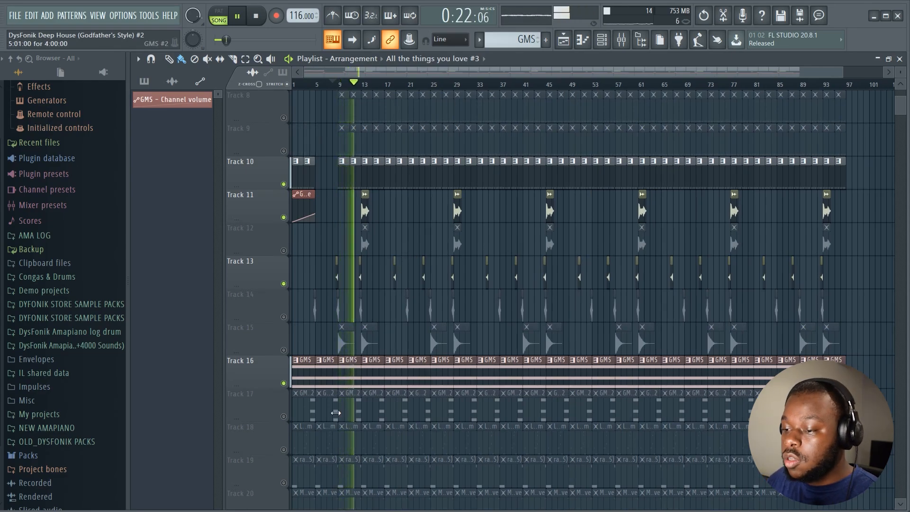
# Delete the GMS #2 clips before bar 9 on Track 17, then stop playback.
pyautogui.scroll(-3, 335, 412)
pyautogui.scroll(-4, 325, 280)
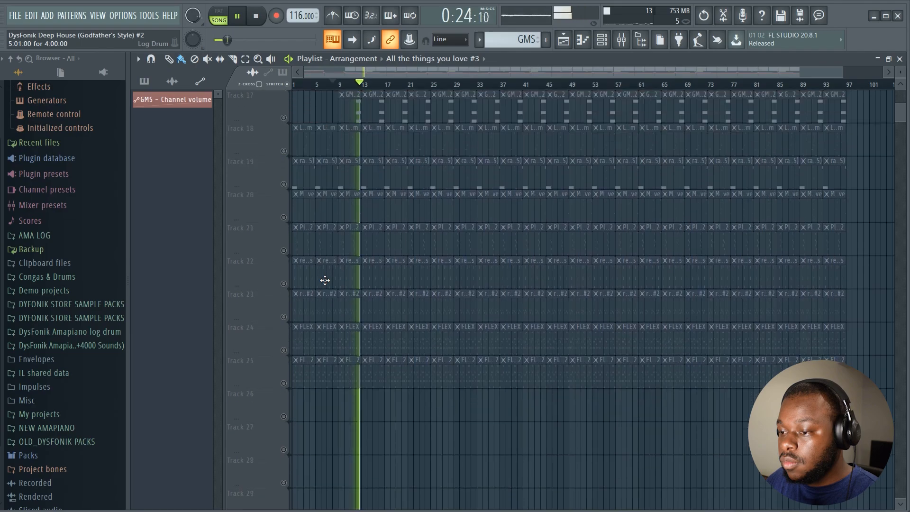
pyautogui.scroll(5, 360, 246)
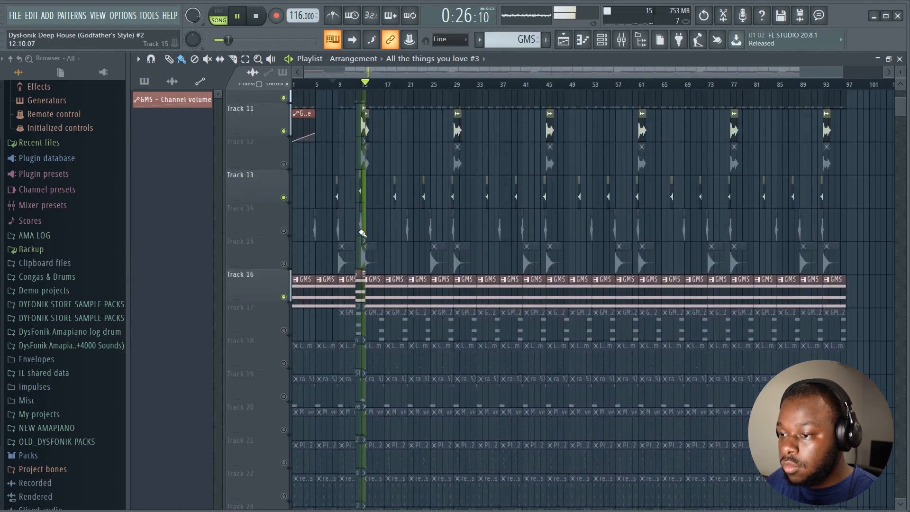
pyautogui.scroll(2, 362, 232)
pyautogui.press('space')
# Delete the vocal clips at bar 13 on Tracks 11 and 12 and the Track 13 effect clip just before them.
pyautogui.scroll(5, 357, 93)
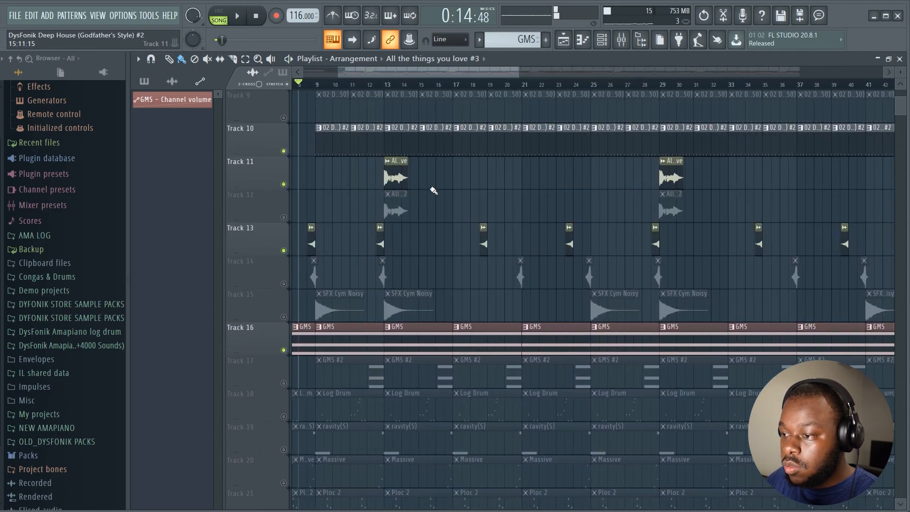
pyautogui.scroll(-2, 440, 84)
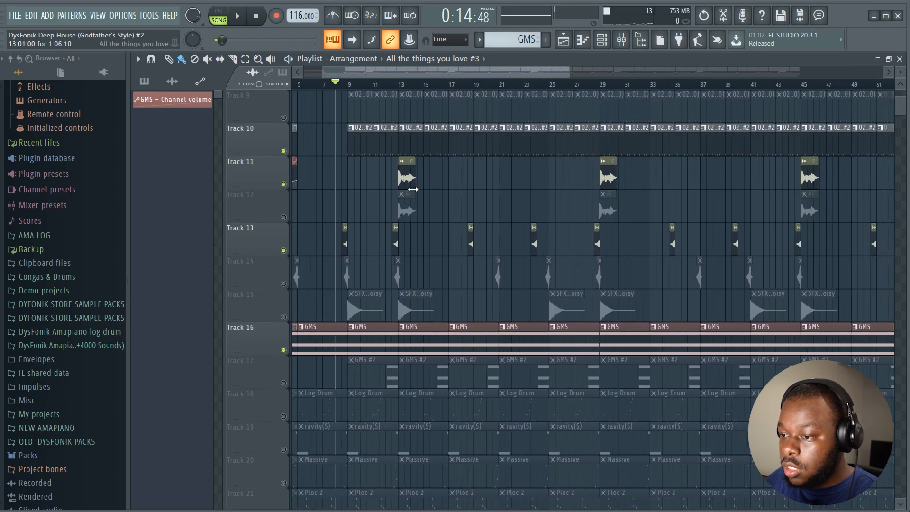
pyautogui.rightClick(418, 217)
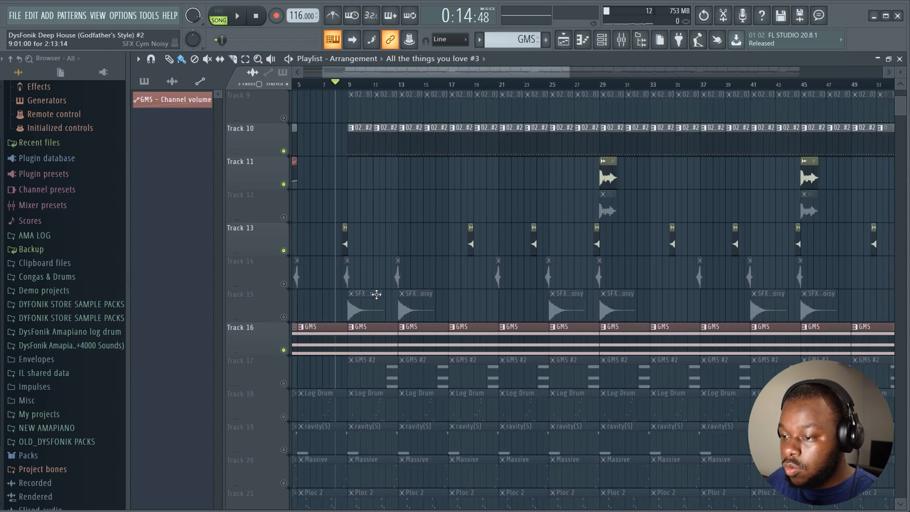
# Delete the SFX Cym Noisy clip at bar 9 and the Track 14 clips at bars 5 and 9, unmuting Tracks 14 and 15.
pyautogui.rightClick(367, 306)
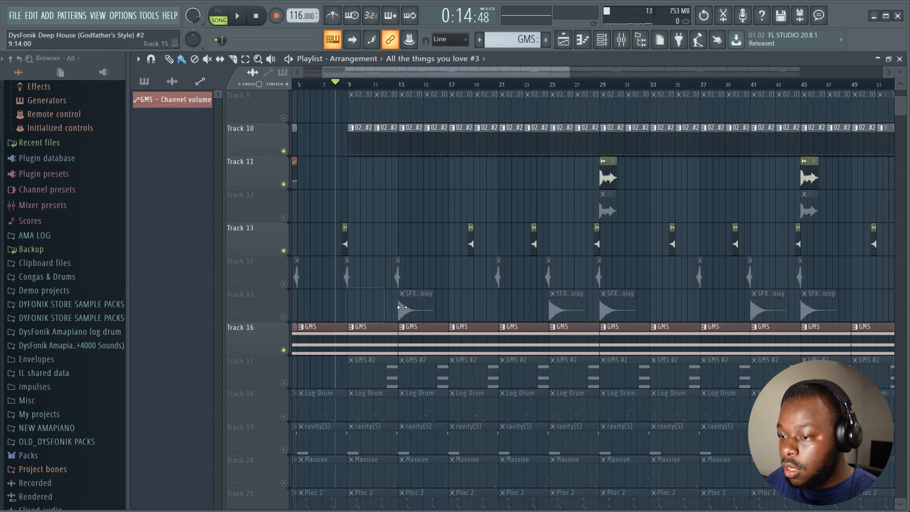
pyautogui.click(284, 316)
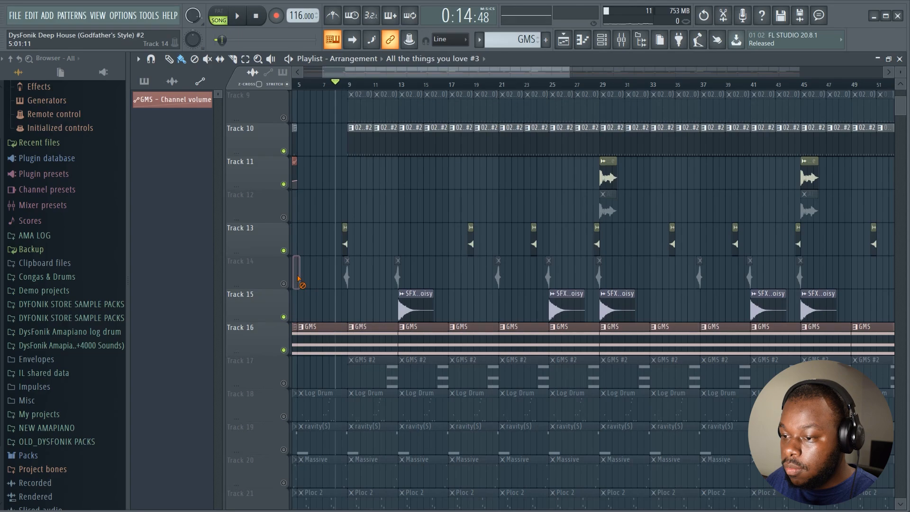
pyautogui.click(284, 284)
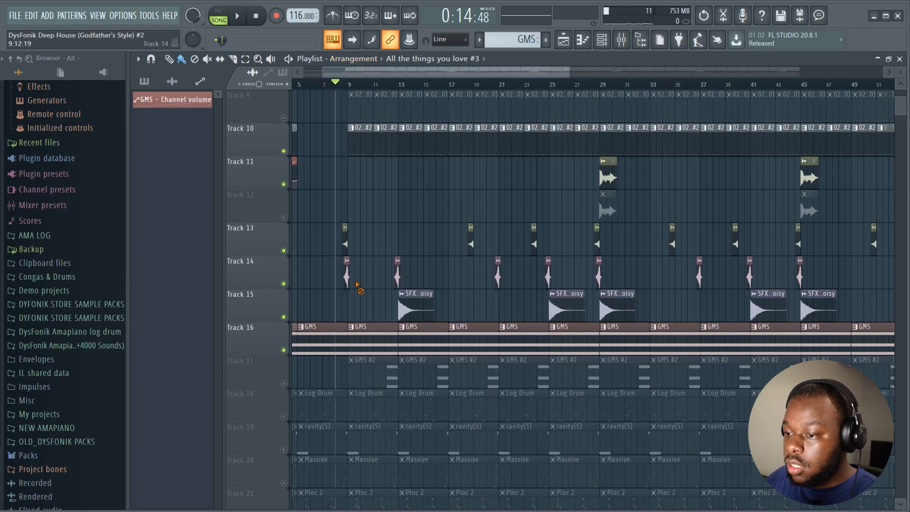
# Resume playback and delete the remaining clips before bar 13 on Tracks 17 to 25.
pyautogui.scroll(5, 382, 122)
pyautogui.press('space')
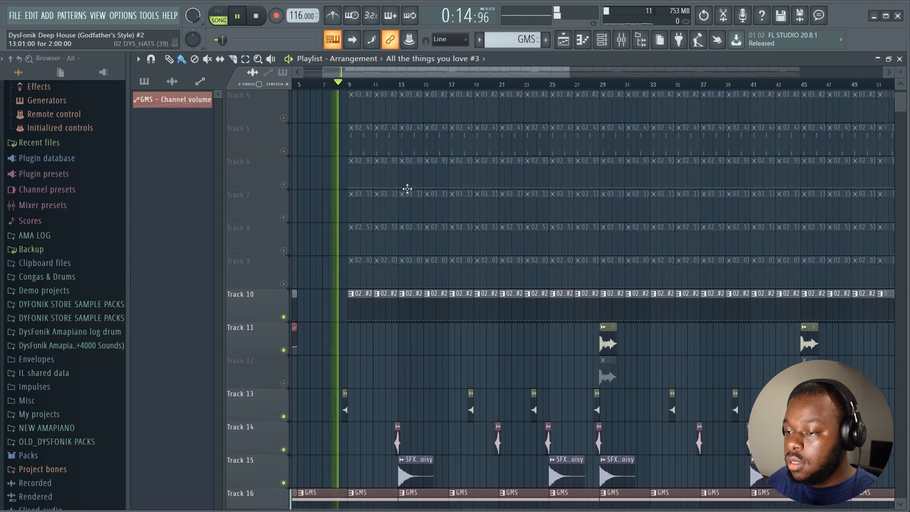
pyautogui.scroll(-10, 448, 226)
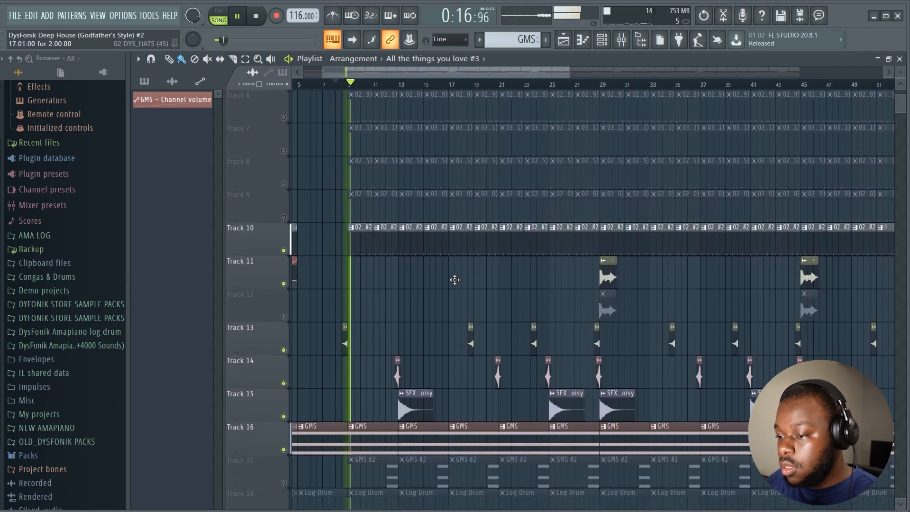
pyautogui.moveTo(336, 150)
pyautogui.mouseDown()
pyautogui.moveTo(318, 328)
pyautogui.moveTo(294, 343)
pyautogui.moveTo(287, 252)
pyautogui.moveTo(317, 140)
pyautogui.mouseUp()
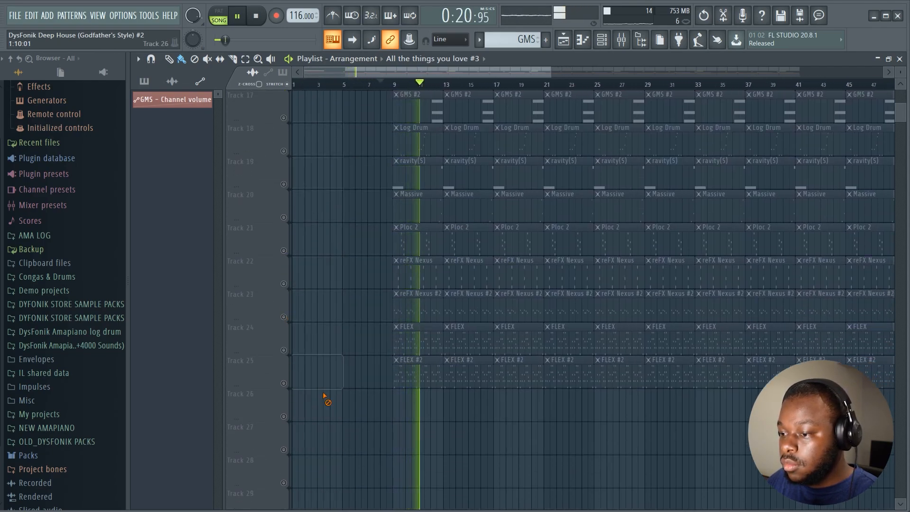
pyautogui.moveTo(325, 395)
pyautogui.mouseDown()
pyautogui.moveTo(417, 305)
pyautogui.moveTo(416, 118)
pyautogui.moveTo(453, 185)
pyautogui.mouseUp()
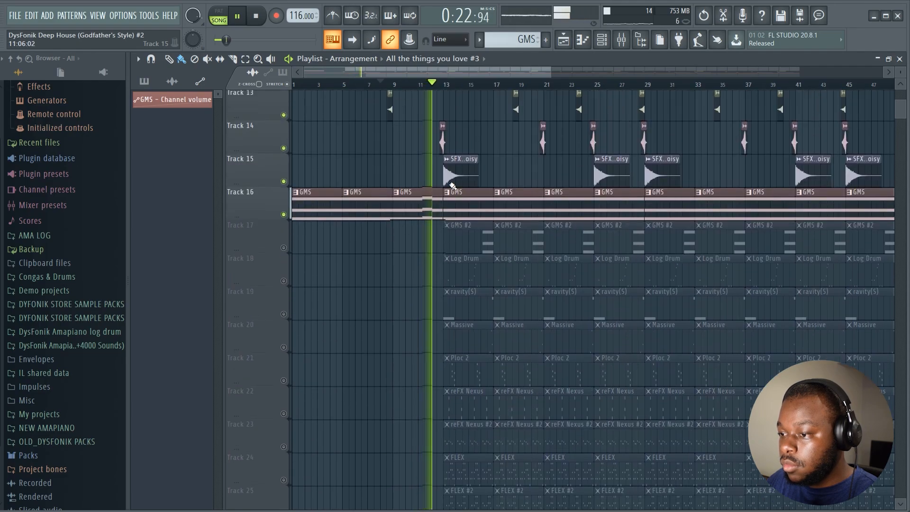
# Delete the GMS #2, Log Drum and ravity(5) clips at bar 13 on Tracks 17 to 19.
pyautogui.scroll(-3, 473, 292)
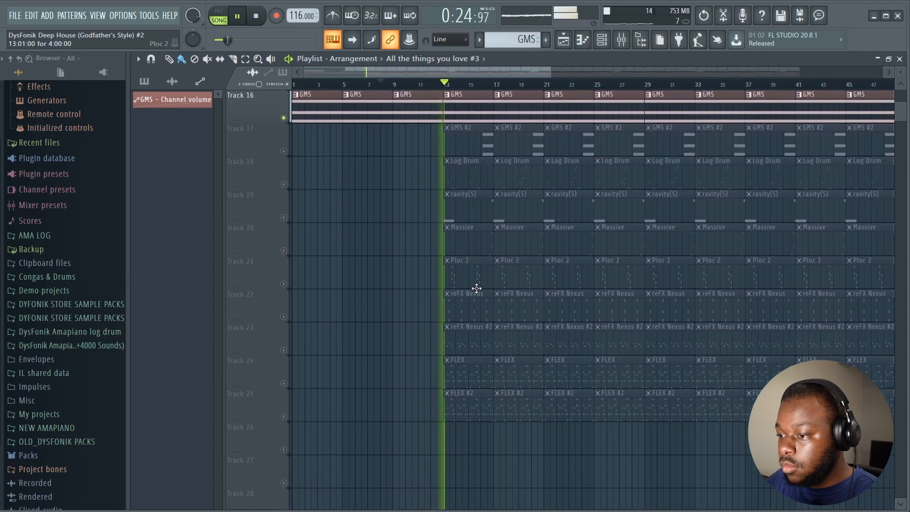
pyautogui.scroll(4, 485, 206)
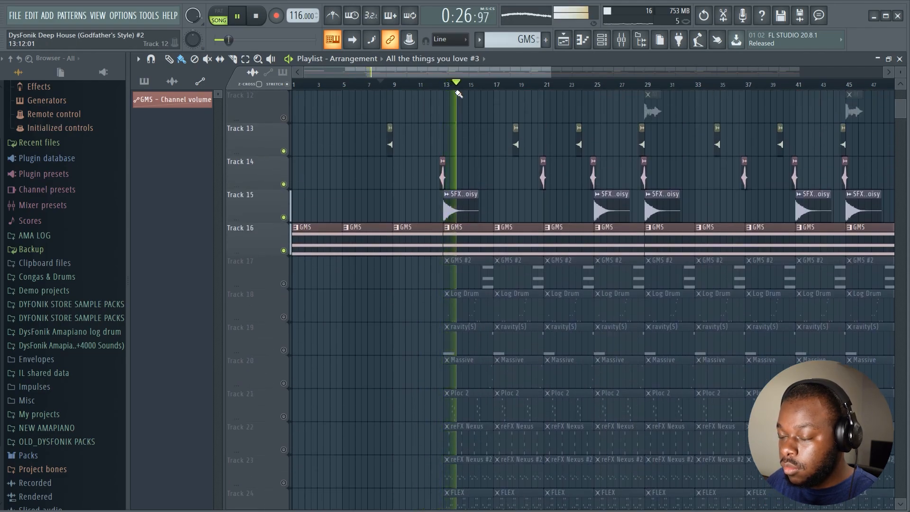
pyautogui.rightClick(476, 314)
pyautogui.rightClick(477, 343)
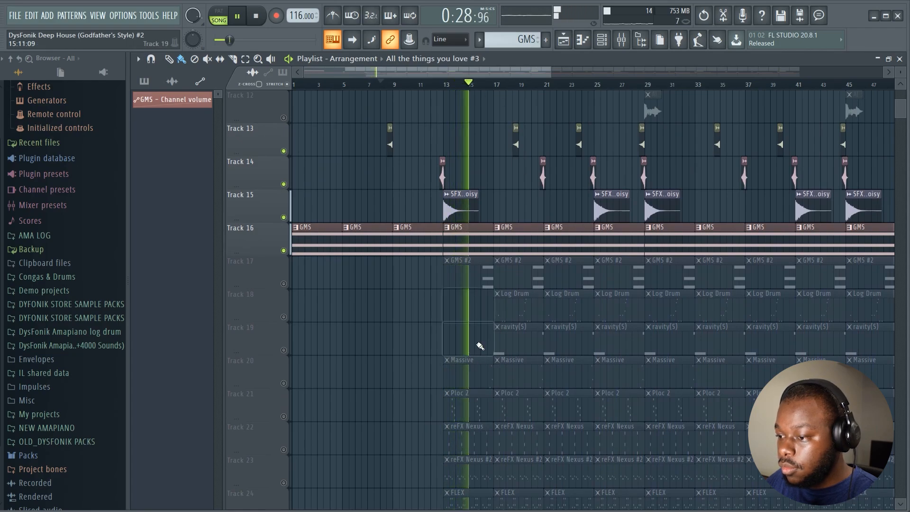
pyautogui.scroll(-3, 443, 278)
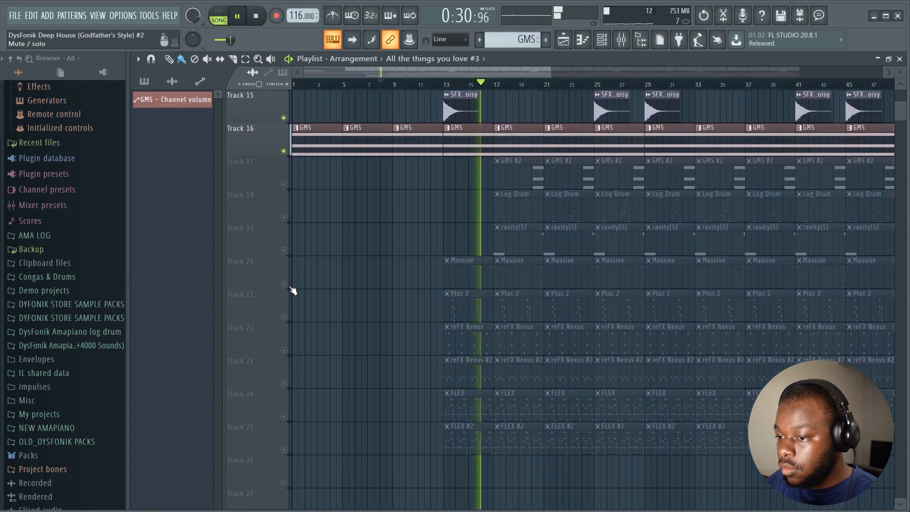
# Unmute Track 19 and delete the bar 13 clips on Tracks 20 to 25.
pyautogui.click(284, 251)
pyautogui.rightClick(485, 272)
pyautogui.rightClick(482, 307)
pyautogui.rightClick(480, 340)
pyautogui.rightClick(479, 373)
pyautogui.rightClick(477, 407)
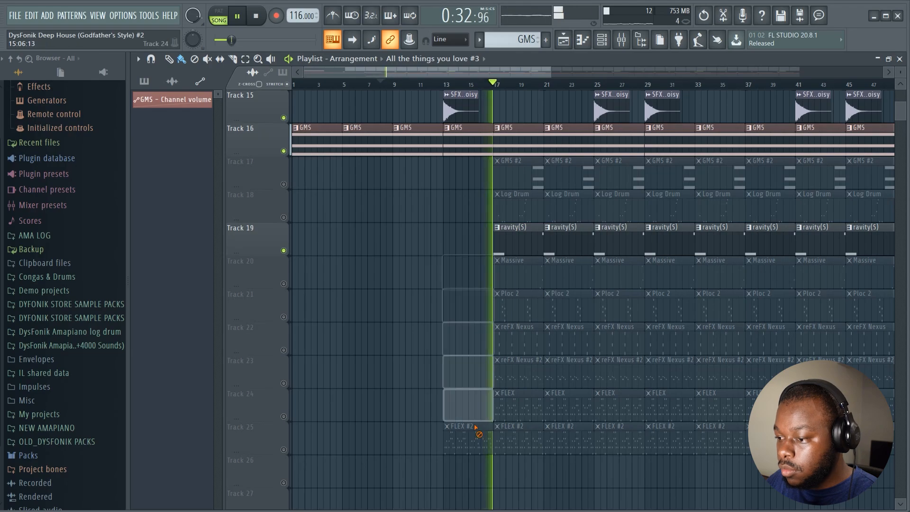
pyautogui.rightClick(478, 435)
# Delete the Log Drum and GMS #2 clips at bar 17 on Tracks 18 and 17, and stop playback.
pyautogui.scroll(7, 568, 412)
pyautogui.scroll(-1, 579, 413)
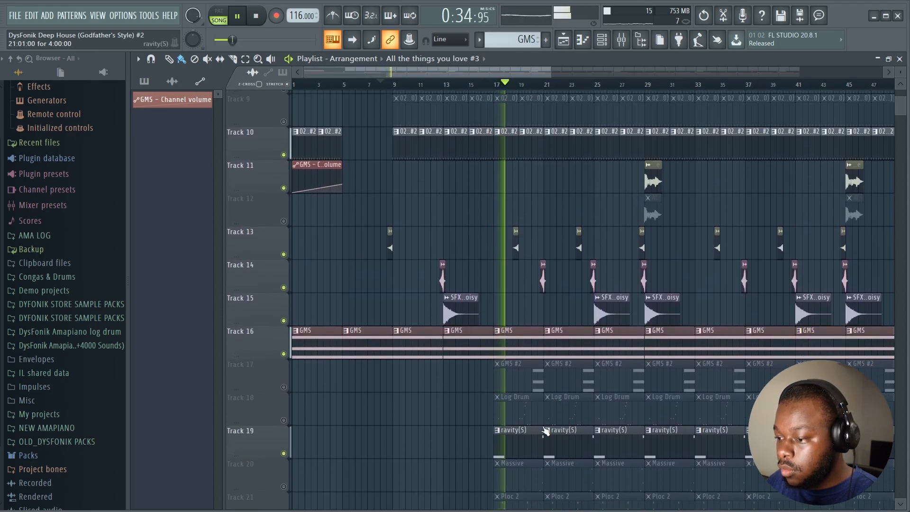
pyautogui.rightClick(521, 406)
pyautogui.rightClick(524, 374)
pyautogui.press('space')
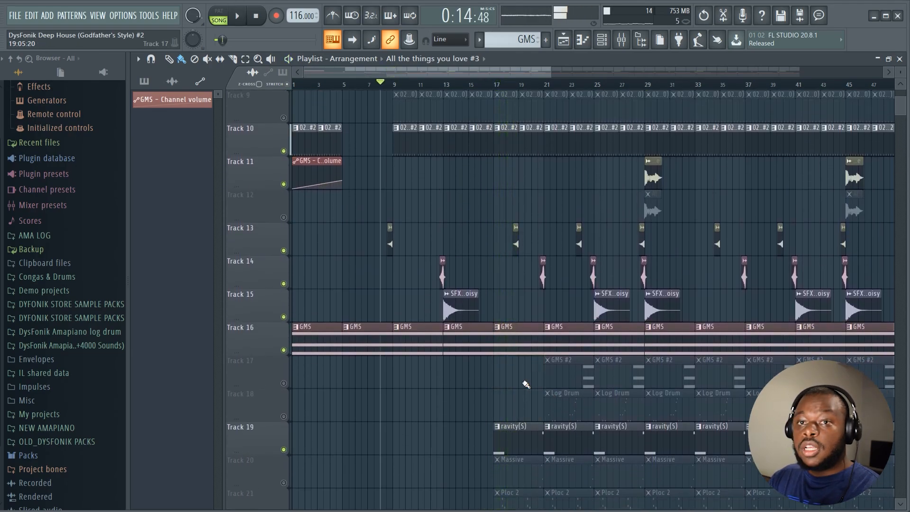
# Delete the bar 17 clips on Tracks 20 to 25, from Massive down to FLEX #2.
pyautogui.scroll(7, 511, 285)
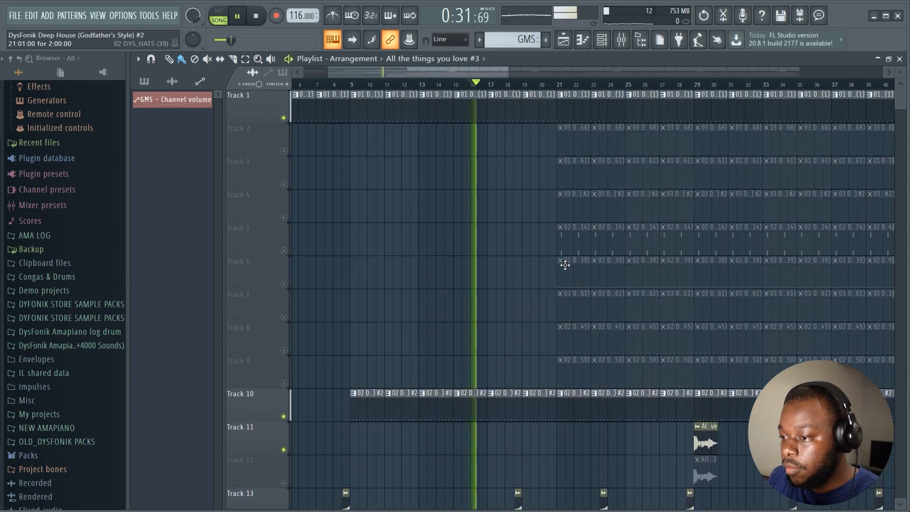
pyautogui.scroll(-4, 564, 264)
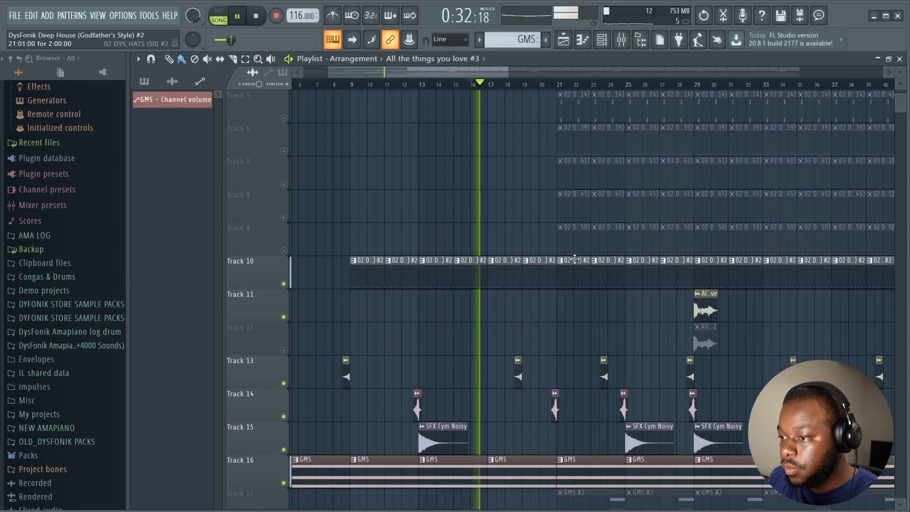
pyautogui.scroll(-4, 590, 256)
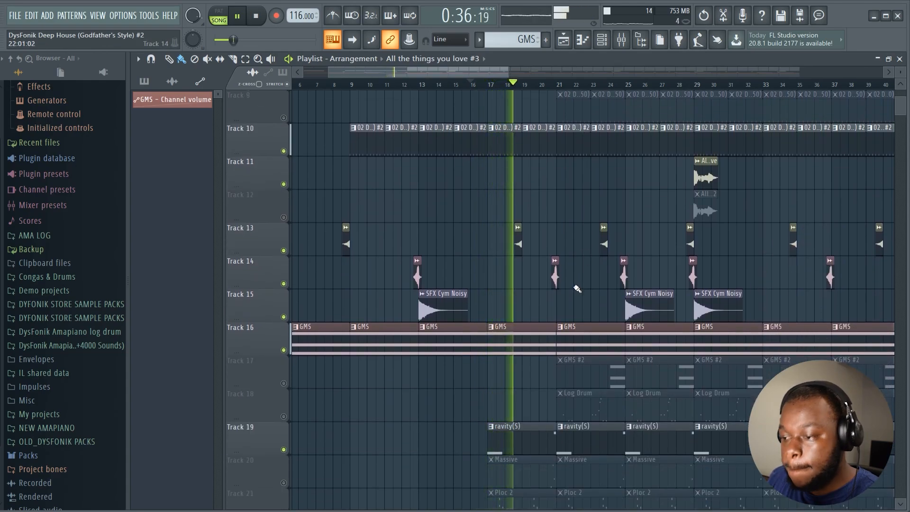
pyautogui.scroll(-4, 576, 289)
pyautogui.scroll(-5, 576, 288)
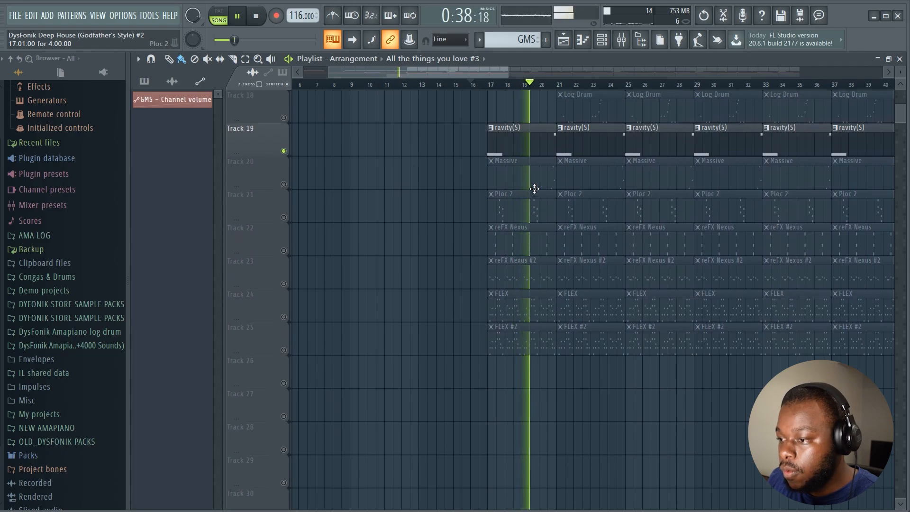
pyautogui.rightClick(536, 182)
pyautogui.rightClick(537, 209)
pyautogui.rightClick(538, 242)
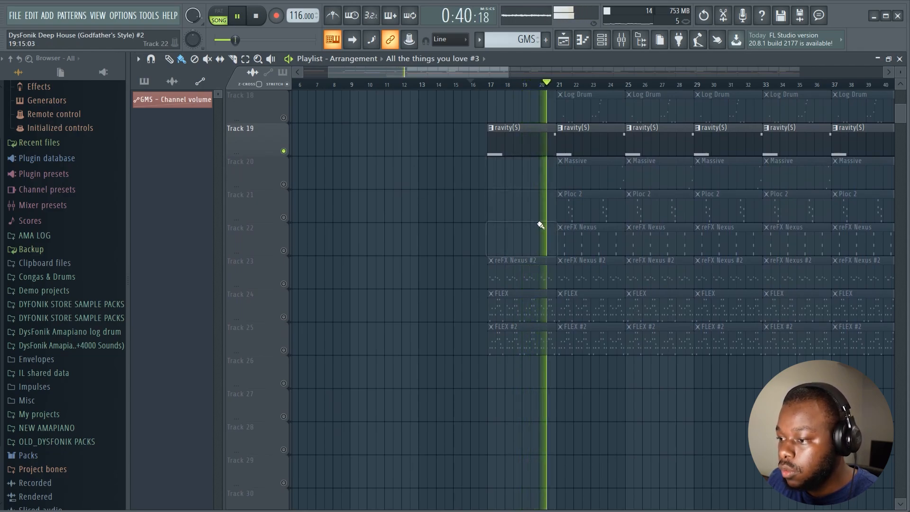
pyautogui.rightClick(538, 275)
pyautogui.rightClick(537, 308)
pyautogui.rightClick(540, 332)
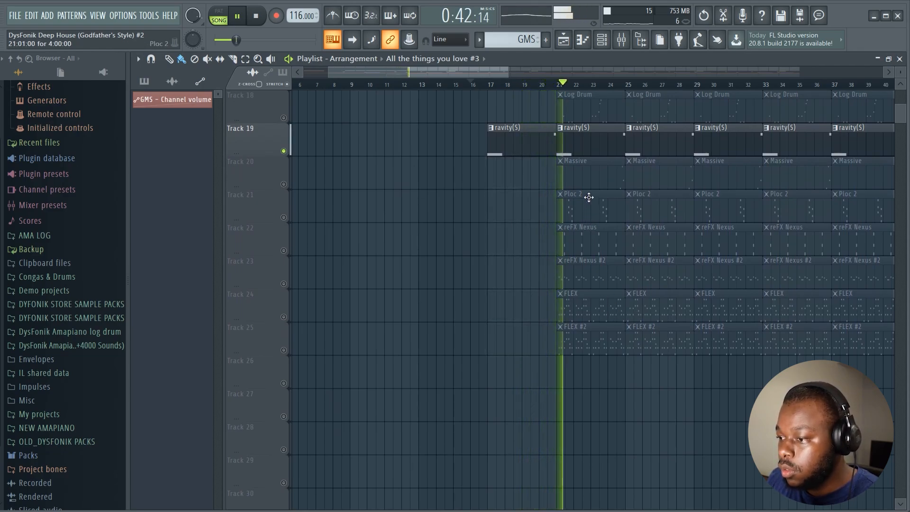
# Delete the bar 21 clips on Tracks 20 to 25.
pyautogui.rightClick(598, 186)
pyautogui.rightClick(598, 209)
pyautogui.rightClick(599, 242)
pyautogui.rightClick(599, 275)
pyautogui.rightClick(599, 307)
pyautogui.rightClick(616, 331)
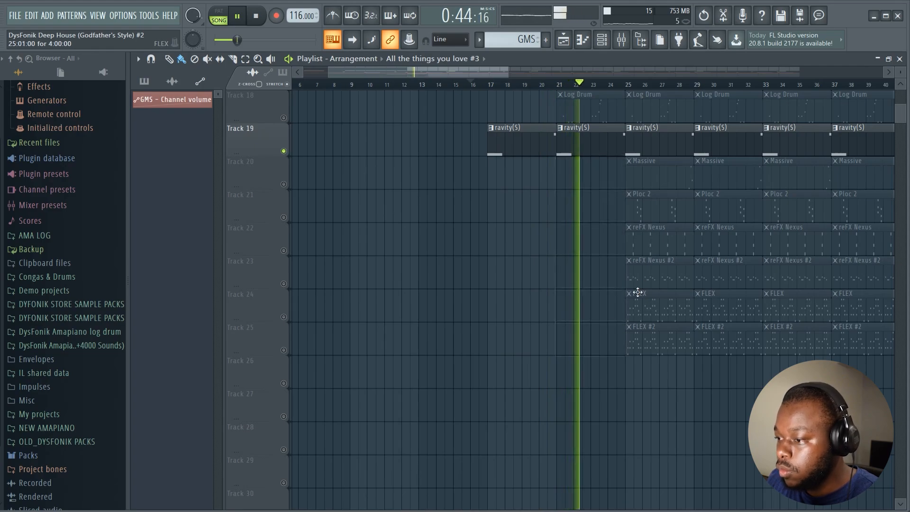
# Delete the bar 25 clips on Tracks 20 to 25, including the Massive and Ploc 2 clips.
pyautogui.rightClick(659, 253)
pyautogui.rightClick(659, 274)
pyautogui.rightClick(660, 308)
pyautogui.rightClick(660, 333)
pyautogui.scroll(8, 660, 334)
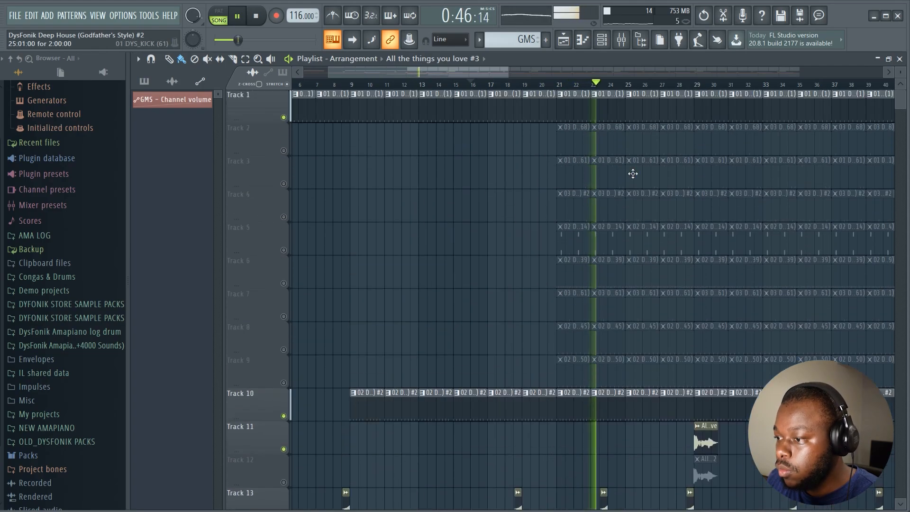
pyautogui.scroll(-7, 654, 157)
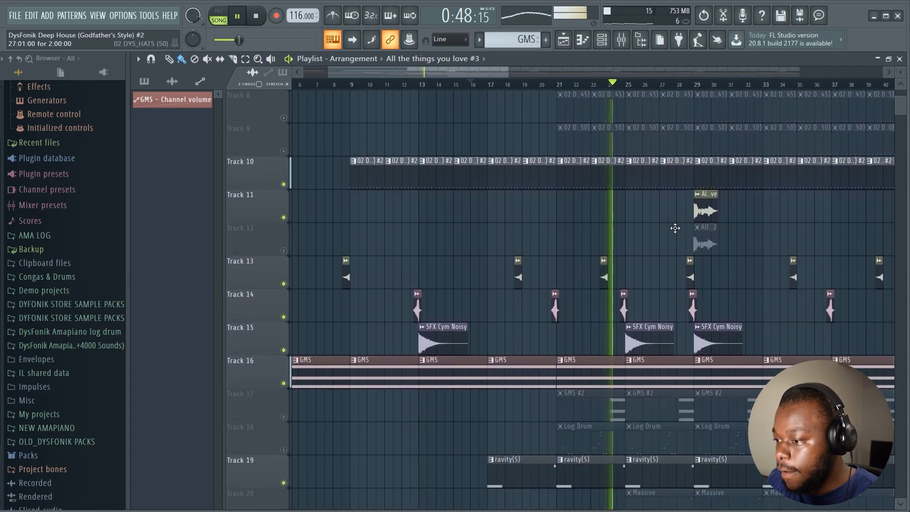
pyautogui.scroll(-2, 683, 272)
pyautogui.scroll(-3, 682, 396)
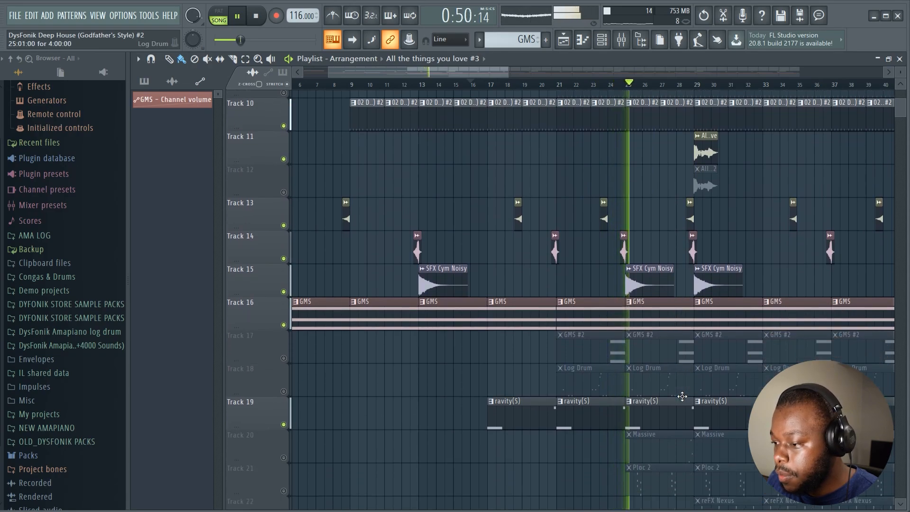
pyautogui.scroll(-3, 682, 397)
pyautogui.scroll(3, 681, 392)
pyautogui.rightClick(678, 342)
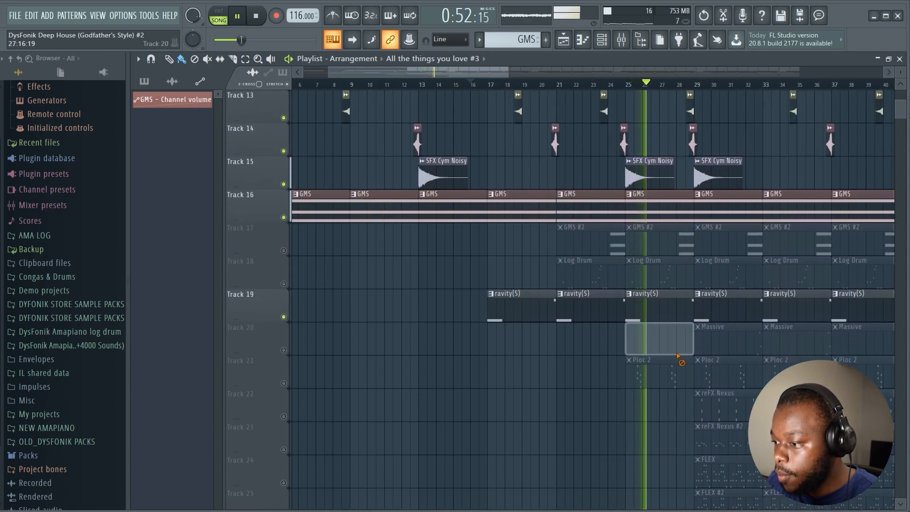
pyautogui.rightClick(681, 364)
# Delete the Track 1 kick clips from bar 29 up to bar 33, and stop playback.
pyautogui.scroll(12, 745, 295)
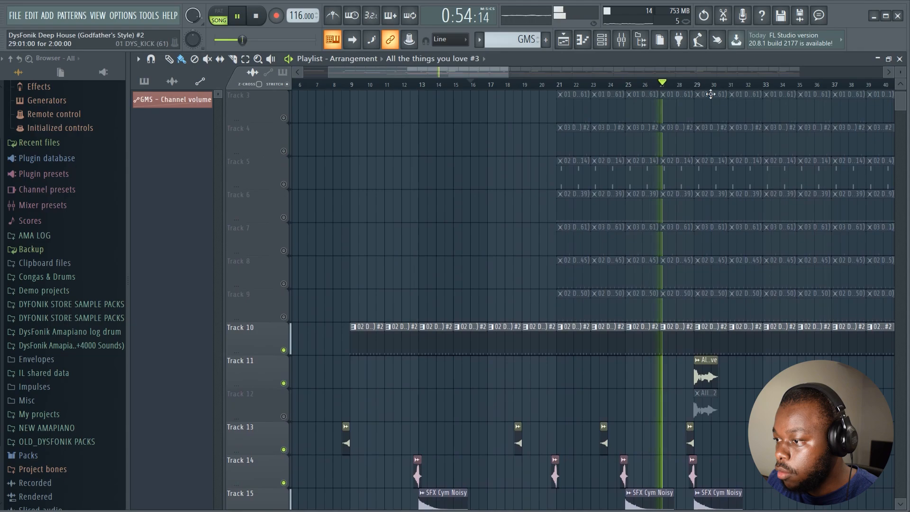
pyautogui.rightClick(706, 115)
pyautogui.scroll(-2, 715, 175)
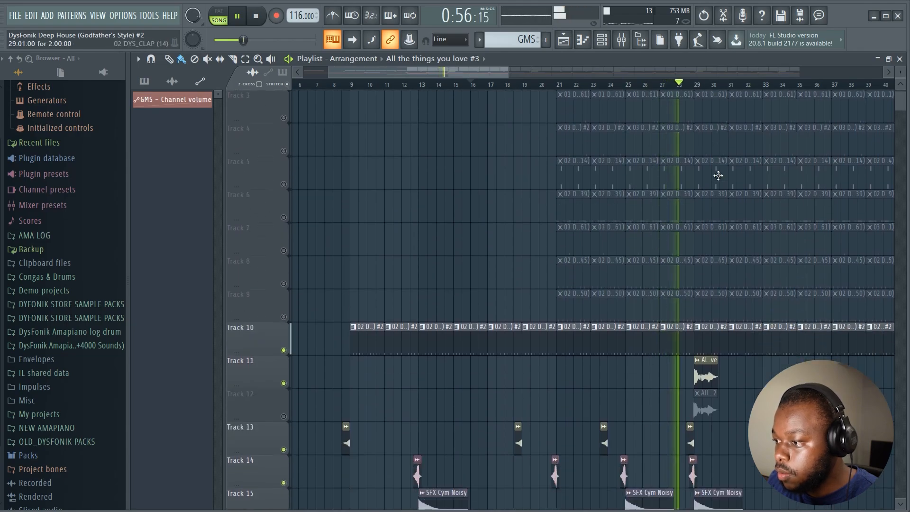
pyautogui.scroll(2, 734, 114)
pyautogui.scroll(-5, 739, 233)
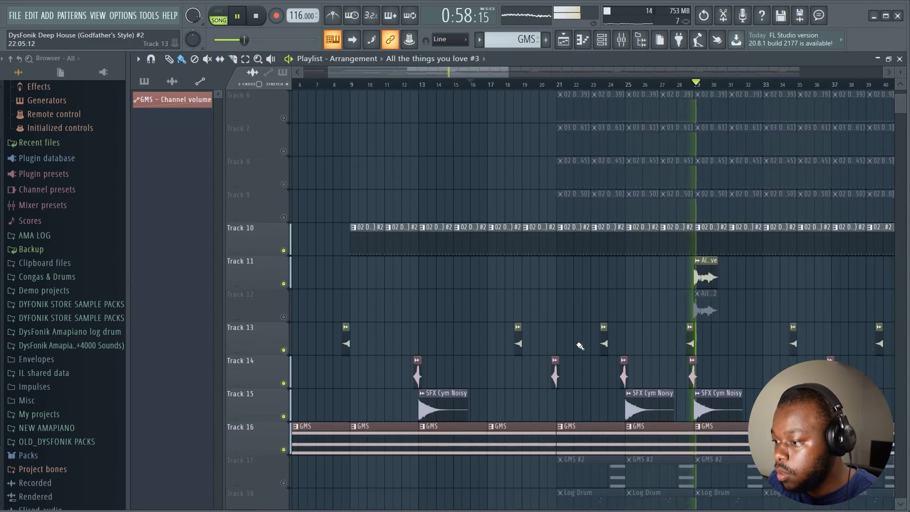
pyautogui.press('space')
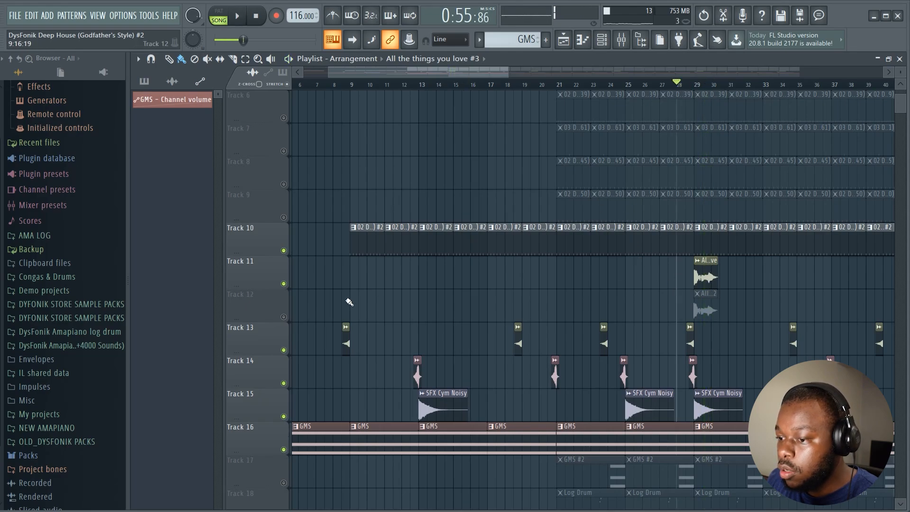
# Unmute Track 12 and delete the Track 10 hat clips from bar 29 up to bar 39, replaying from around bar 26.
pyautogui.scroll(2, 740, 294)
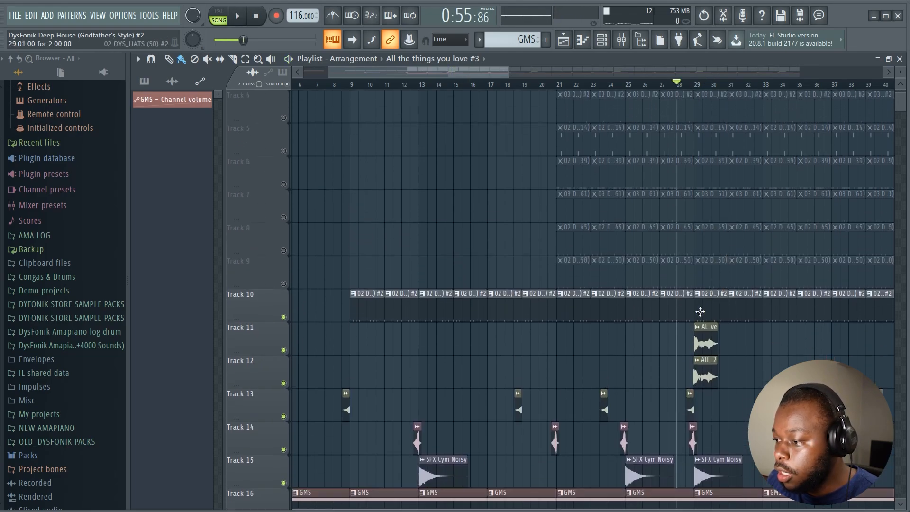
pyautogui.moveTo(724, 310); pyautogui.dragTo(840, 309)
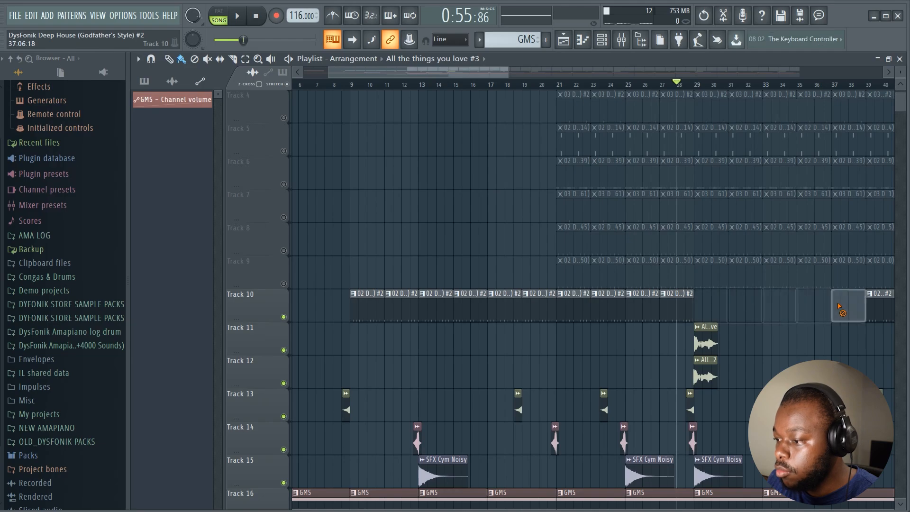
pyautogui.click(654, 87)
pyautogui.press('space')
# Unmute Track 22 and add reFX Nexus clips on it at bars 21 and 25, ending with playback stopped.
pyautogui.scroll(-7, 711, 308)
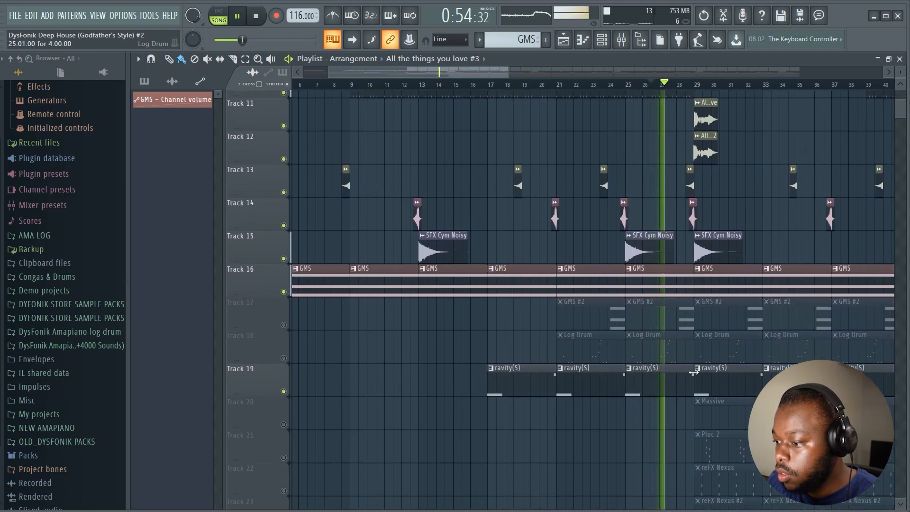
pyautogui.scroll(-3, 693, 373)
pyautogui.click(286, 383)
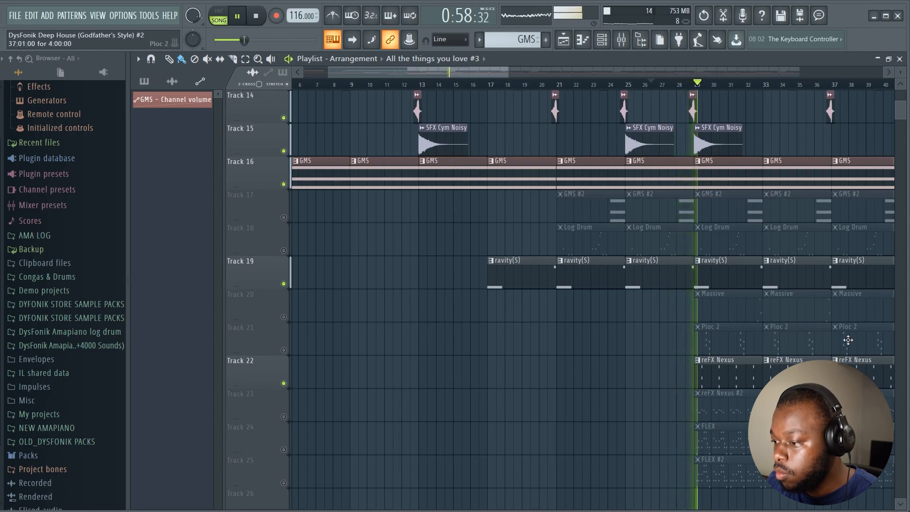
pyautogui.moveTo(654, 377); pyautogui.dragTo(712, 377)
pyautogui.press('space')
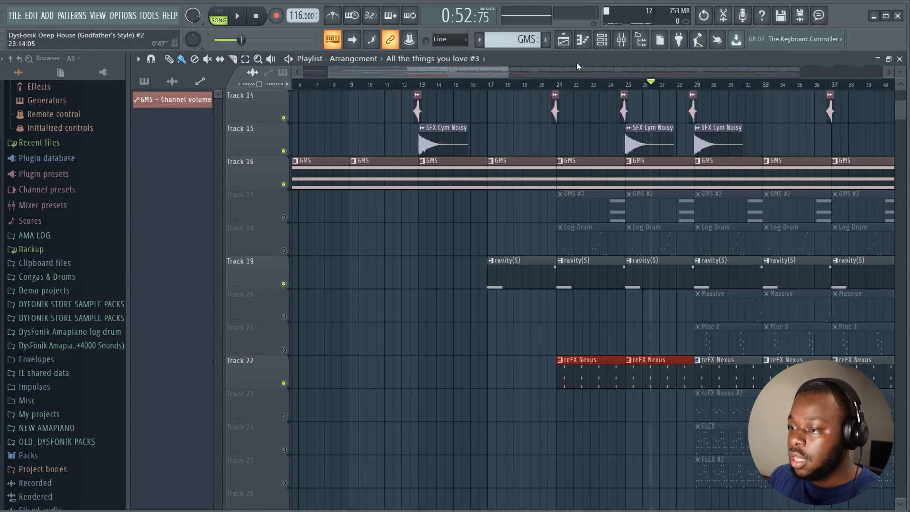
# Play back the section, delete the Ploc 2 and Massive clips at bar 29 on Tracks 21 and 20, and unmute Track 21.
pyautogui.press('space')
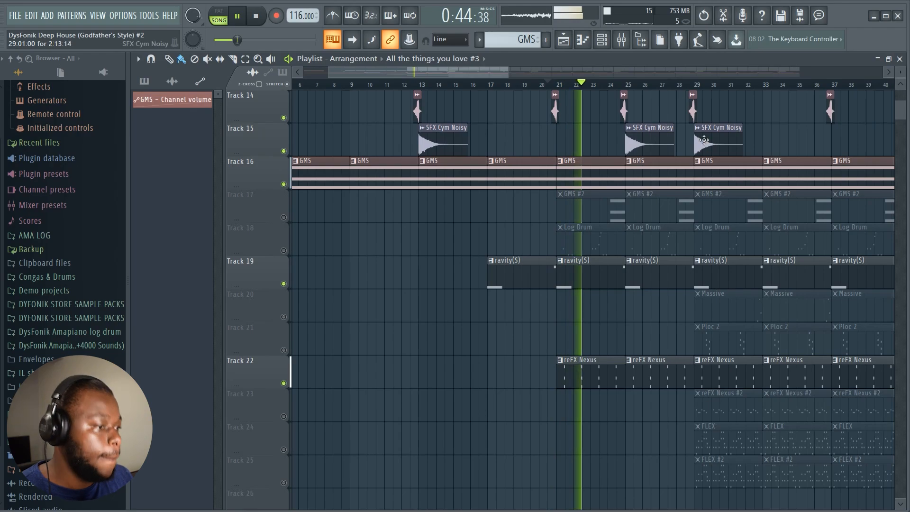
pyautogui.scroll(-2, 716, 86)
pyautogui.scroll(3, 648, 252)
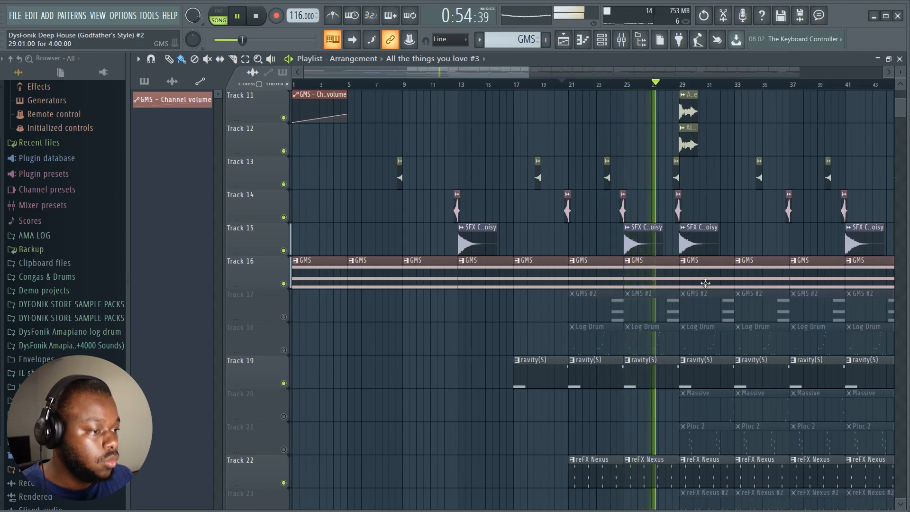
pyautogui.scroll(-3, 709, 308)
pyautogui.scroll(-2, 709, 319)
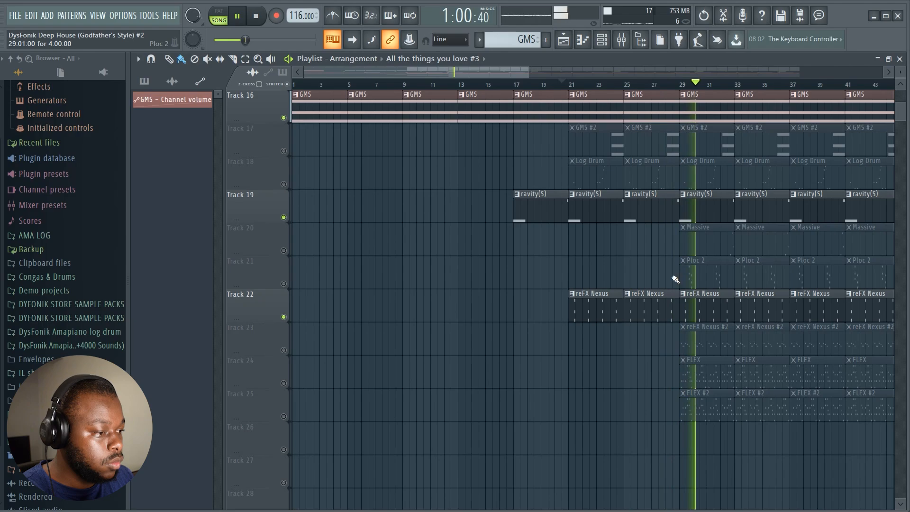
pyautogui.rightClick(712, 273)
pyautogui.rightClick(714, 250)
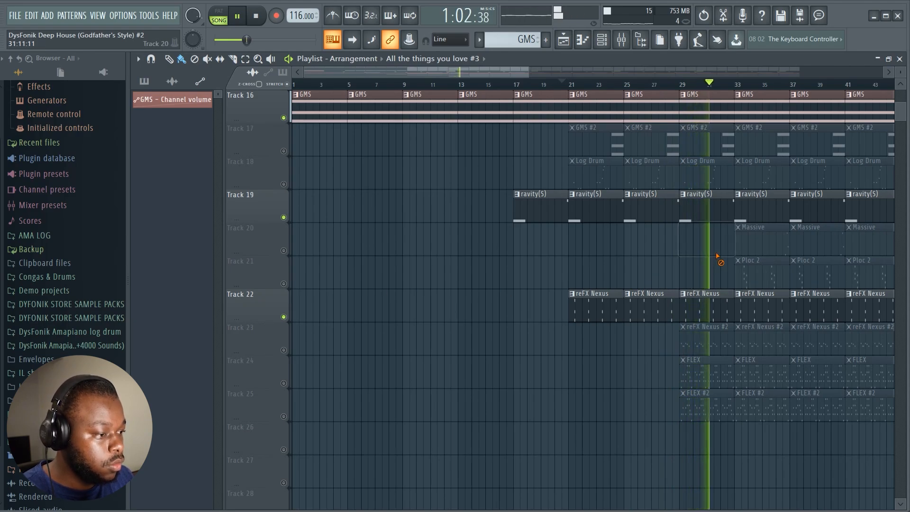
# Stop playback and delete all drum clips before bar 33 on Tracks 2 to 9.
pyautogui.scroll(5, 678, 298)
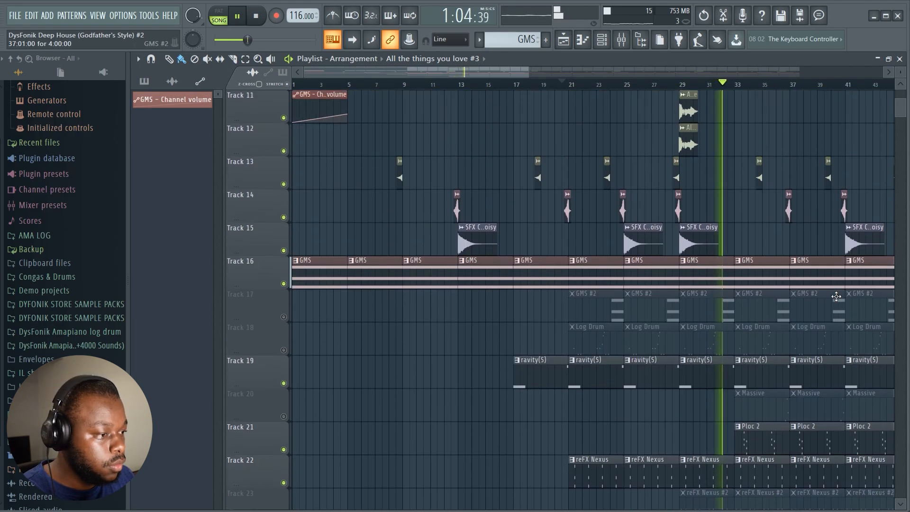
pyautogui.scroll(1, 777, 313)
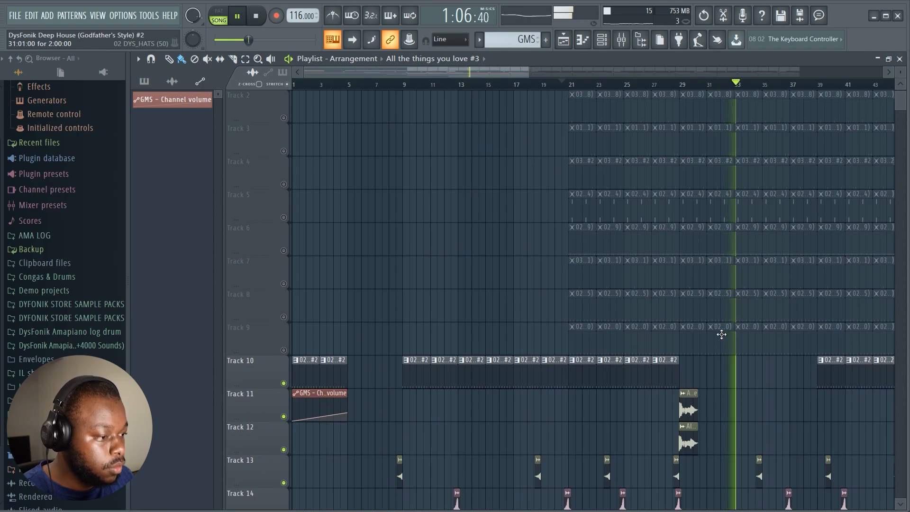
pyautogui.press('space')
pyautogui.scroll(1, 724, 108)
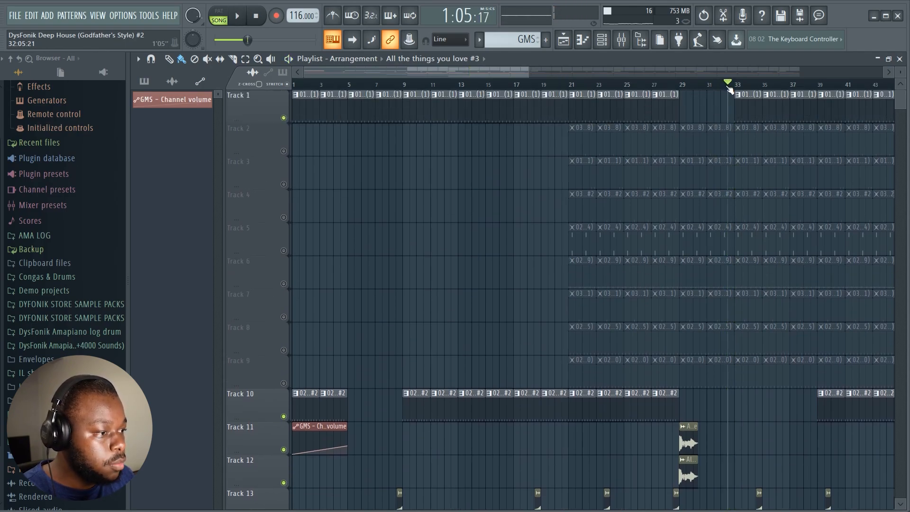
pyautogui.moveTo(730, 131)
pyautogui.mouseDown()
pyautogui.moveTo(706, 287)
pyautogui.moveTo(727, 376)
pyautogui.moveTo(698, 212)
pyautogui.moveTo(668, 151)
pyautogui.moveTo(641, 178)
pyautogui.moveTo(587, 203)
pyautogui.moveTo(682, 250)
pyautogui.moveTo(622, 246)
pyautogui.mouseUp()
pyautogui.moveTo(591, 318)
pyautogui.mouseDown()
pyautogui.moveTo(649, 341)
pyautogui.moveTo(597, 375)
pyautogui.moveTo(696, 362)
pyautogui.mouseUp()
pyautogui.scroll(5, 766, 88)
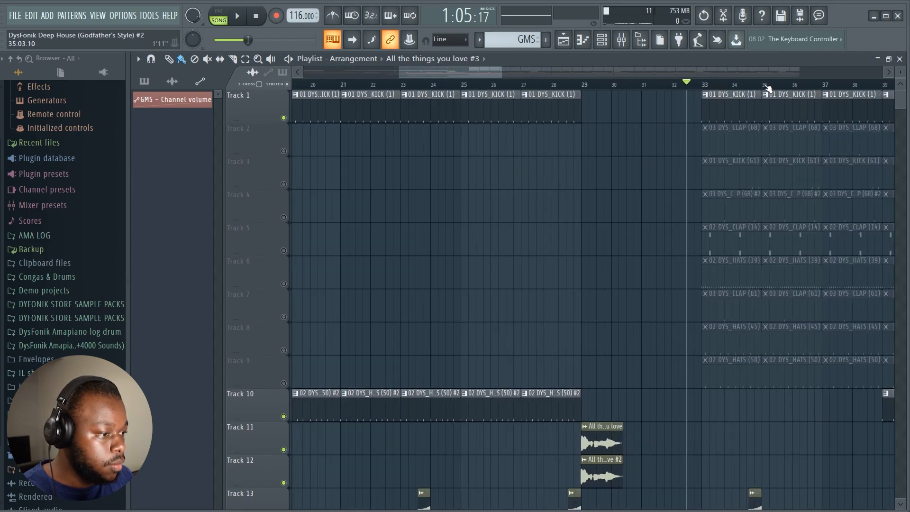
# Unmute Tracks 5, 4, 3 and 2 and start playback just before bar 33.
pyautogui.click(283, 251)
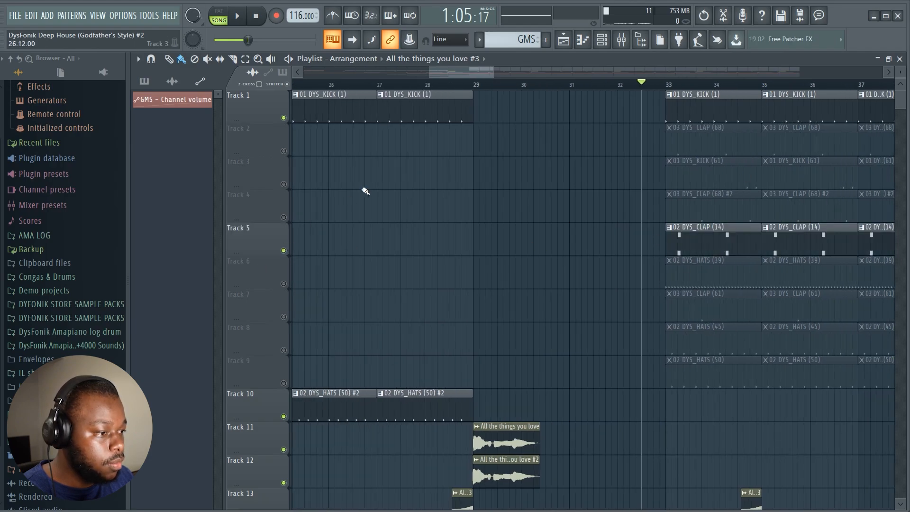
pyautogui.click(284, 217)
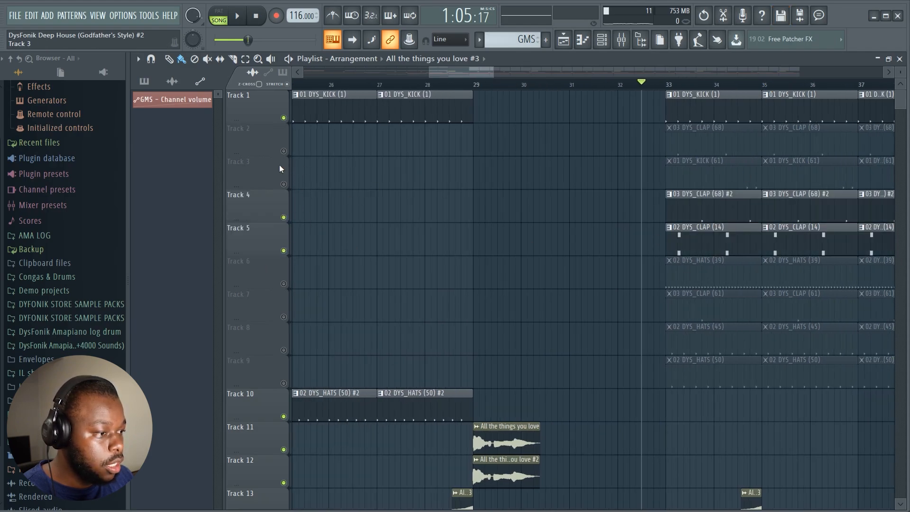
pyautogui.click(284, 184)
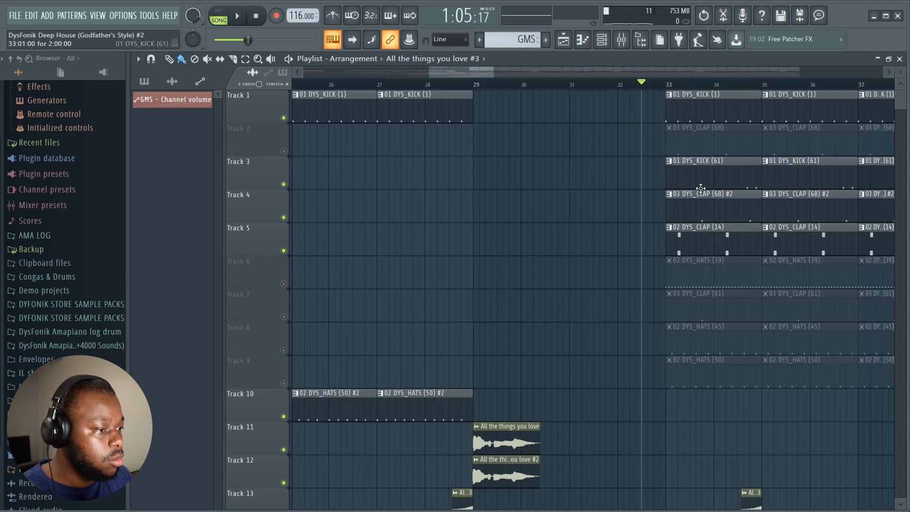
pyautogui.click(283, 151)
pyautogui.press('space')
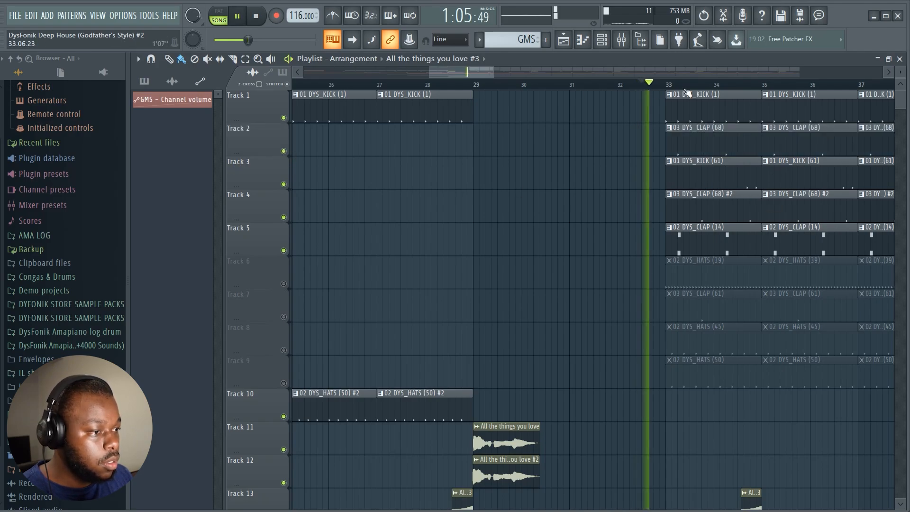
# Delete the Track 10 hat clips from bar 39 up to bar 69 and the Track 14 effect clip leading into bar 37, ending with playback stopped.
pyautogui.scroll(-5, 687, 90)
pyautogui.scroll(-3, 687, 90)
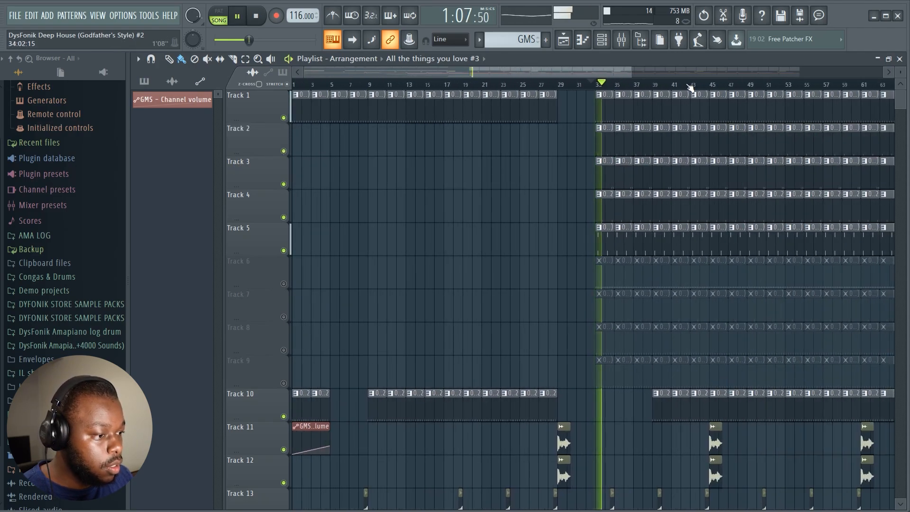
pyautogui.scroll(-1, 666, 296)
pyautogui.scroll(-2, 666, 296)
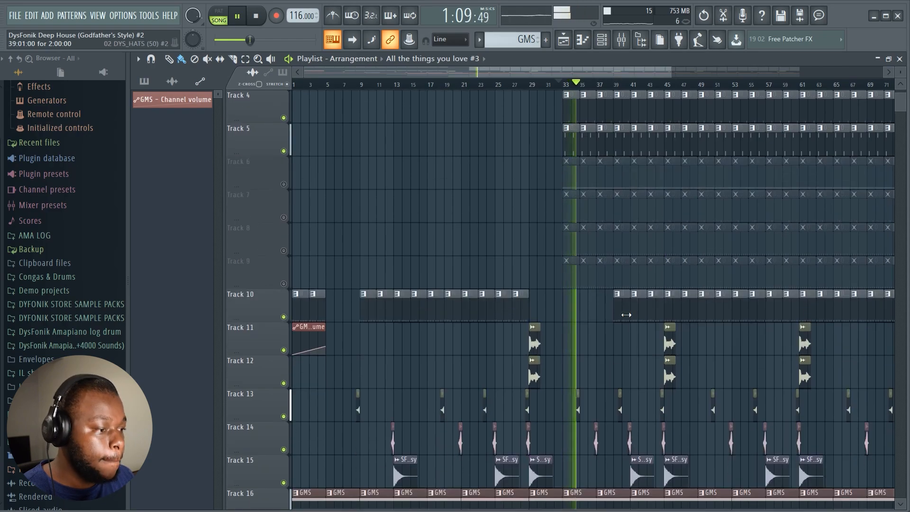
pyautogui.moveTo(626, 315); pyautogui.dragTo(865, 315)
pyautogui.scroll(-3, 664, 353)
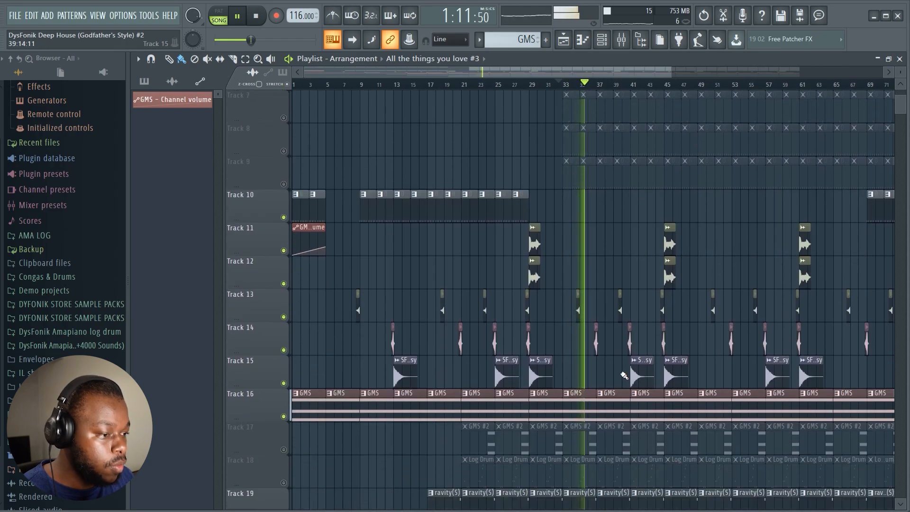
pyautogui.press('space')
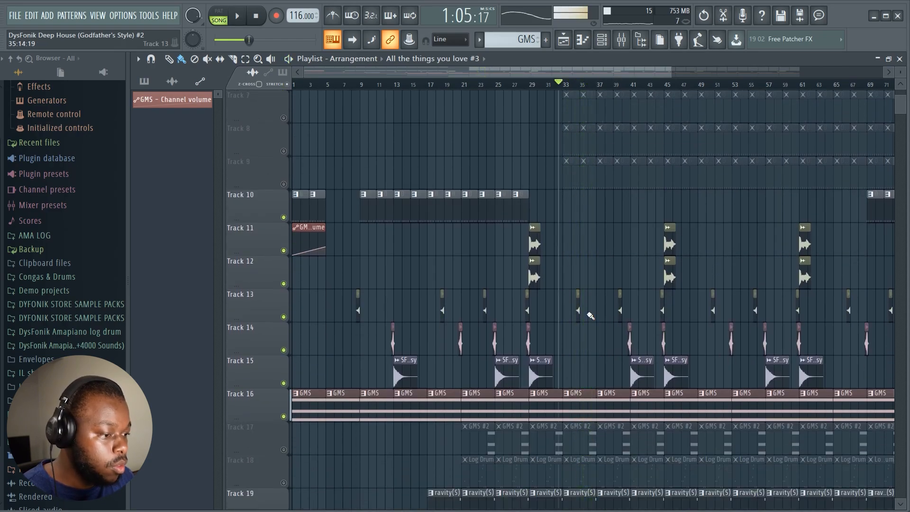
# On Track 17, delete the GMS #2 clips before bar 33, unmute the track, and remove the clips at bars 37, 45, 53 and 61.
pyautogui.moveTo(518, 448); pyautogui.dragTo(498, 441)
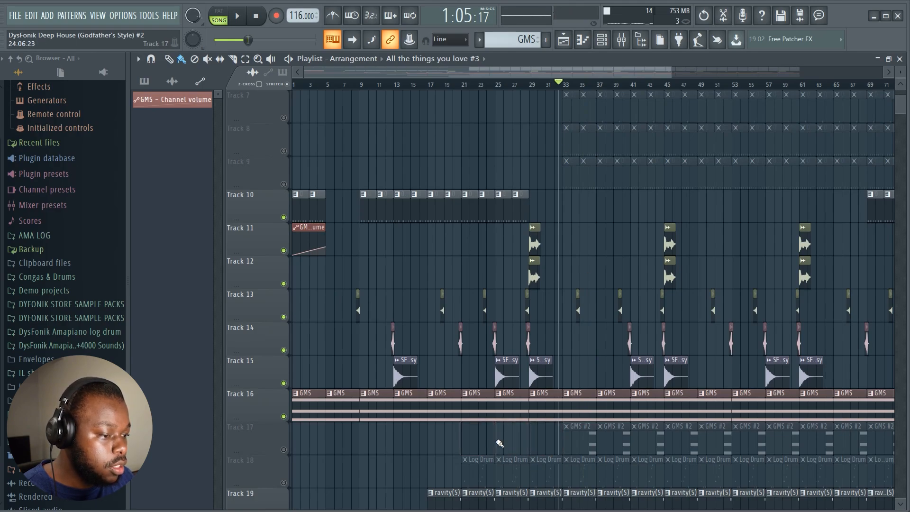
pyautogui.scroll(-2, 488, 428)
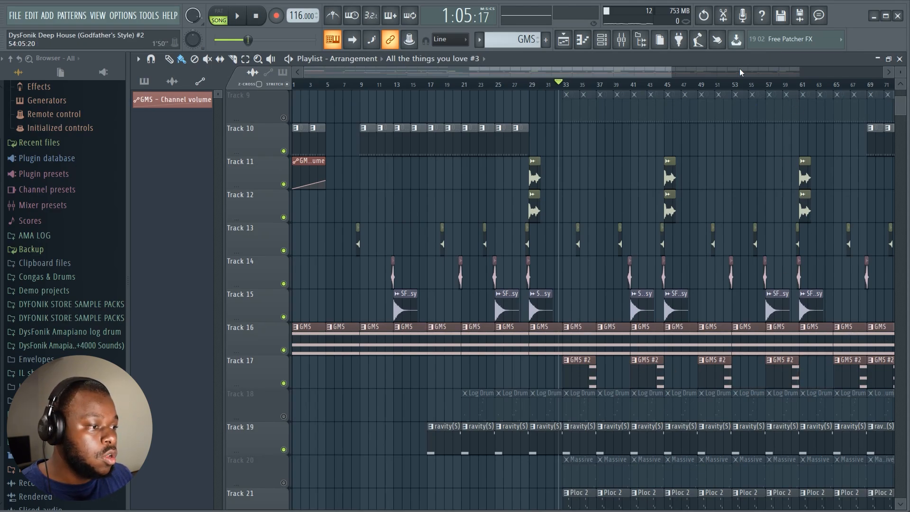
pyautogui.scroll(-1, 756, 92)
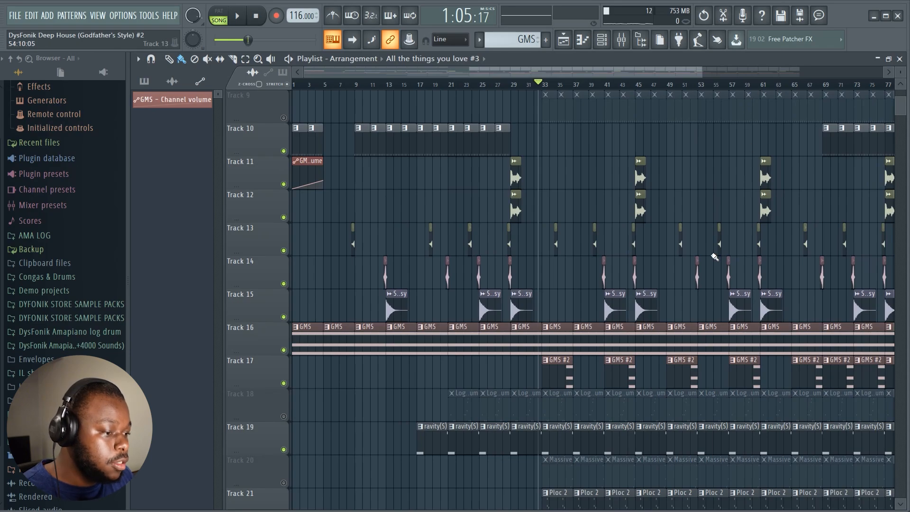
# Play back from just before bar 33 while deleting the GMS #2 clips at bars 69, 77 and 85 on Track 17.
pyautogui.press('space')
pyautogui.scroll(-2, 600, 396)
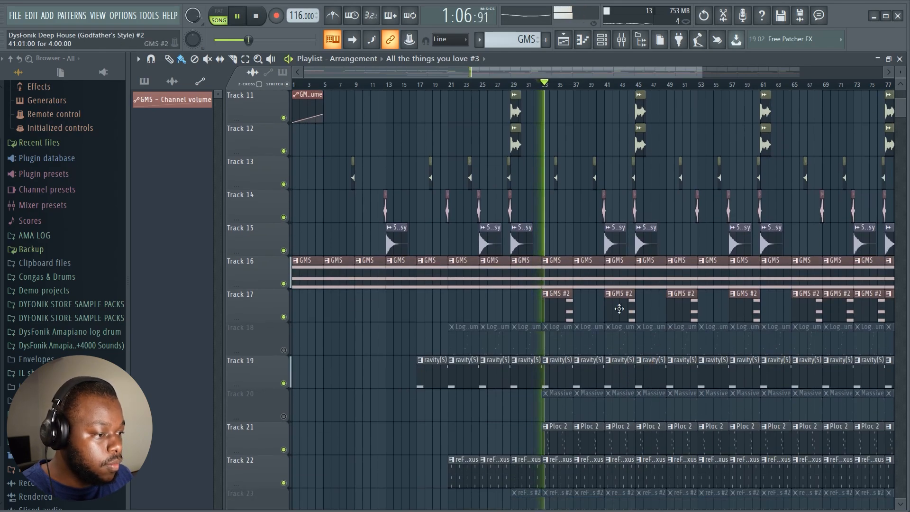
pyautogui.scroll(-2, 738, 398)
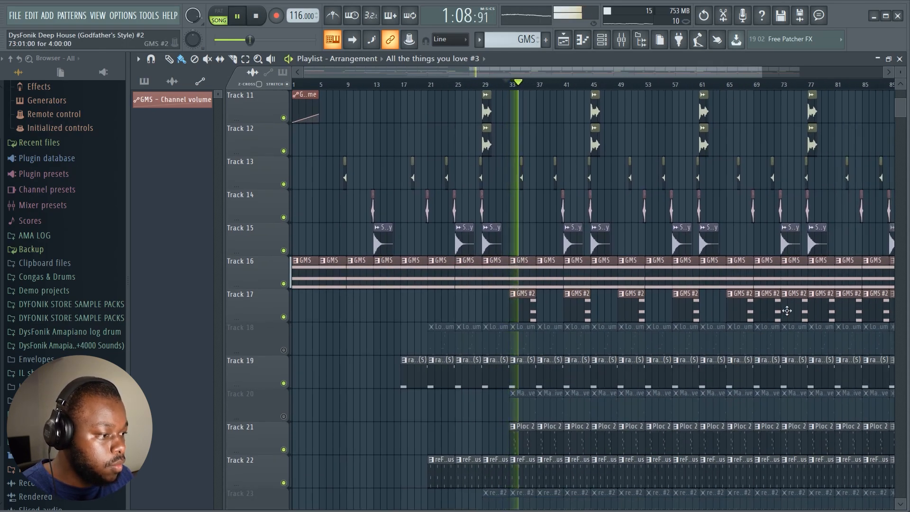
pyautogui.rightClick(774, 307)
pyautogui.rightClick(822, 307)
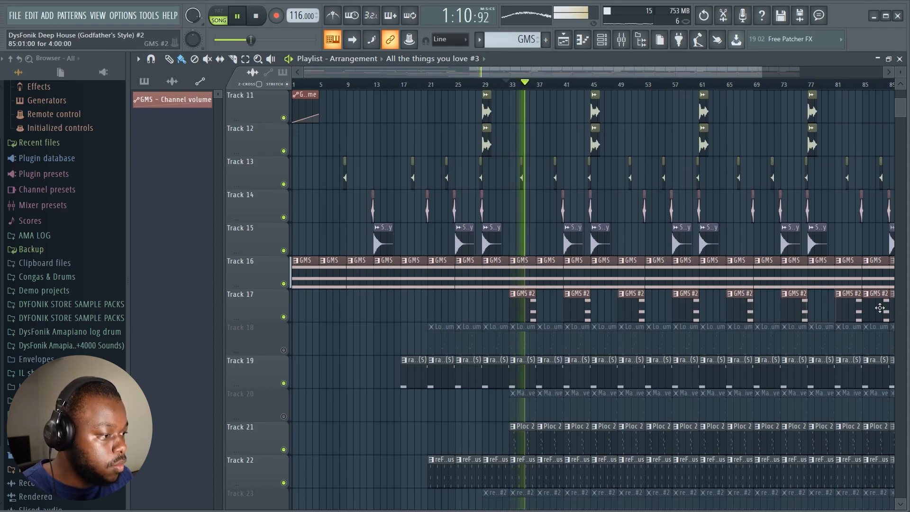
pyautogui.rightClick(877, 308)
pyautogui.scroll(-1, 740, 307)
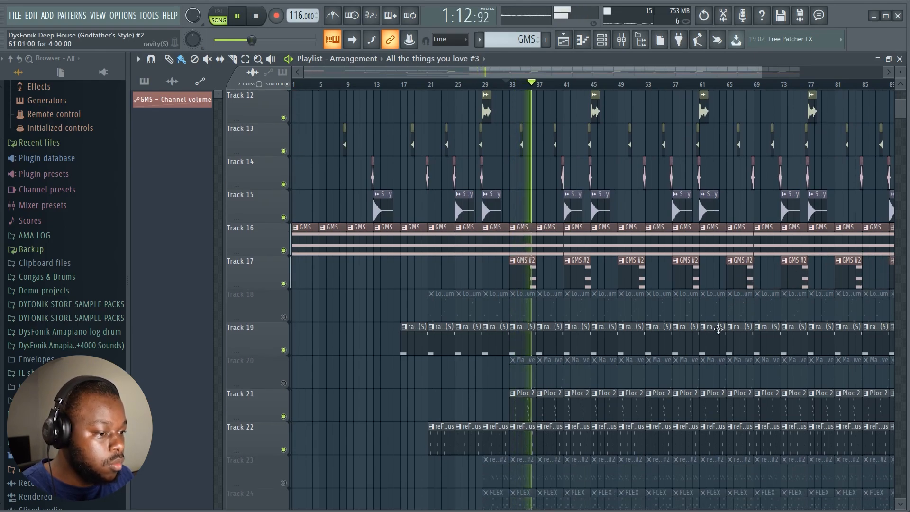
# Stop playback, move the playhead to about bar 28, and add a GMS #2 clip at bar 29 on Track 17.
pyautogui.scroll(3, 551, 73)
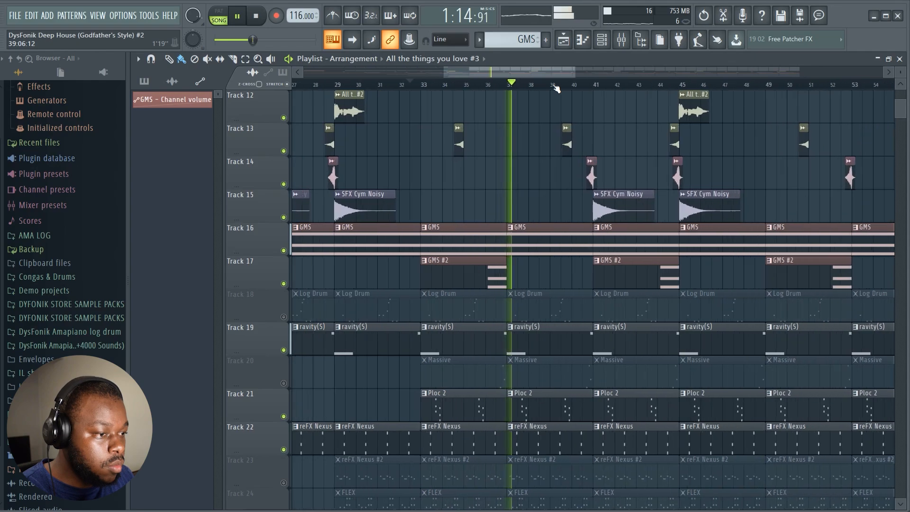
pyautogui.scroll(6, 509, 150)
pyautogui.scroll(2, 506, 148)
pyautogui.press('space')
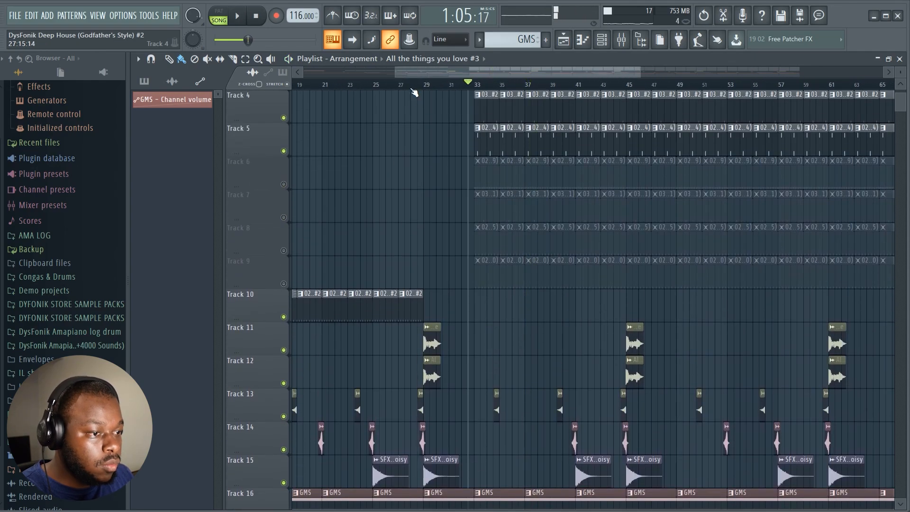
pyautogui.click(411, 84)
pyautogui.scroll(-8, 491, 204)
pyautogui.moveTo(494, 267); pyautogui.dragTo(437, 260)
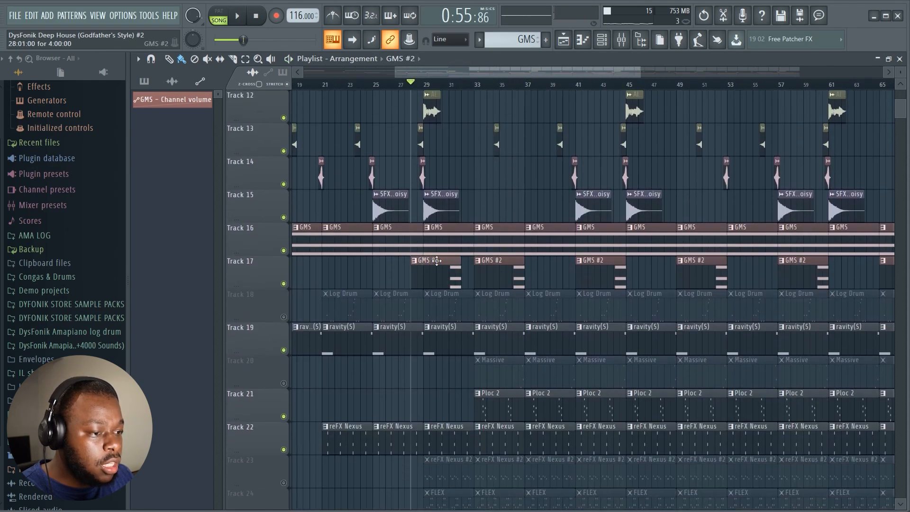
pyautogui.scroll(3, 431, 87)
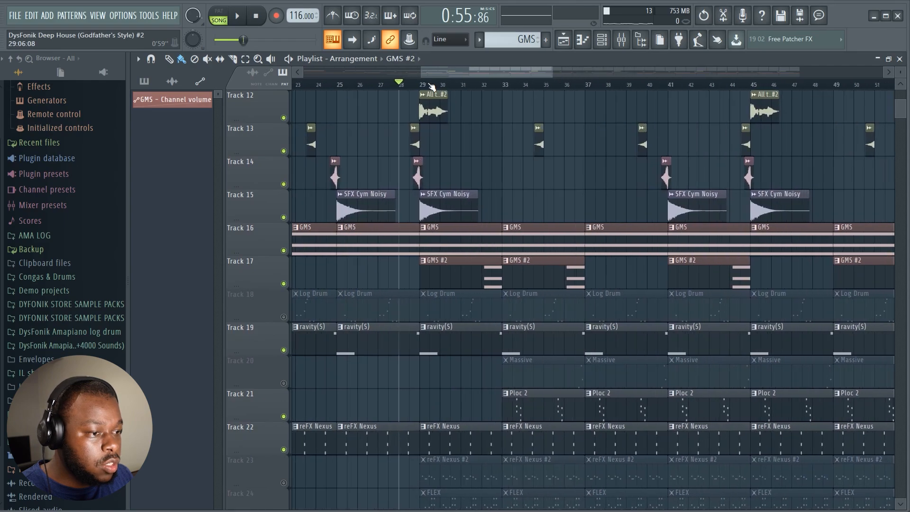
# Select bars 29 to 33 on the timeline and load Gross Beat in slot 3 of the master mixer track with the Basic 10 time pattern.
pyautogui.moveTo(419, 85); pyautogui.dragTo(510, 98)
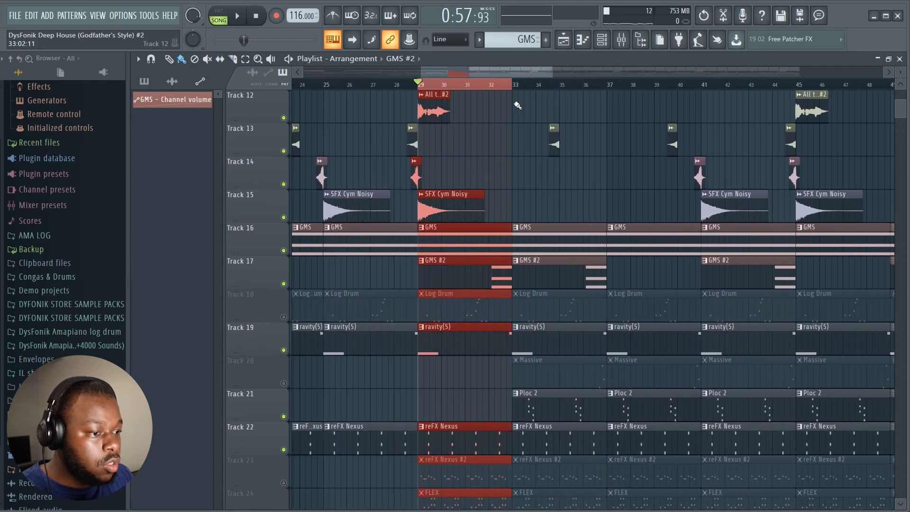
pyautogui.click(508, 162)
pyautogui.click(465, 275)
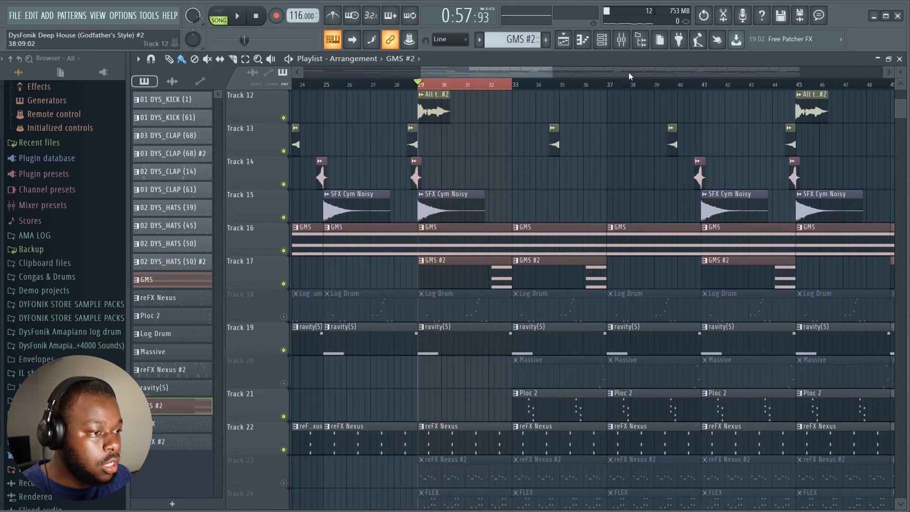
pyautogui.click(618, 42)
pyautogui.click(178, 267)
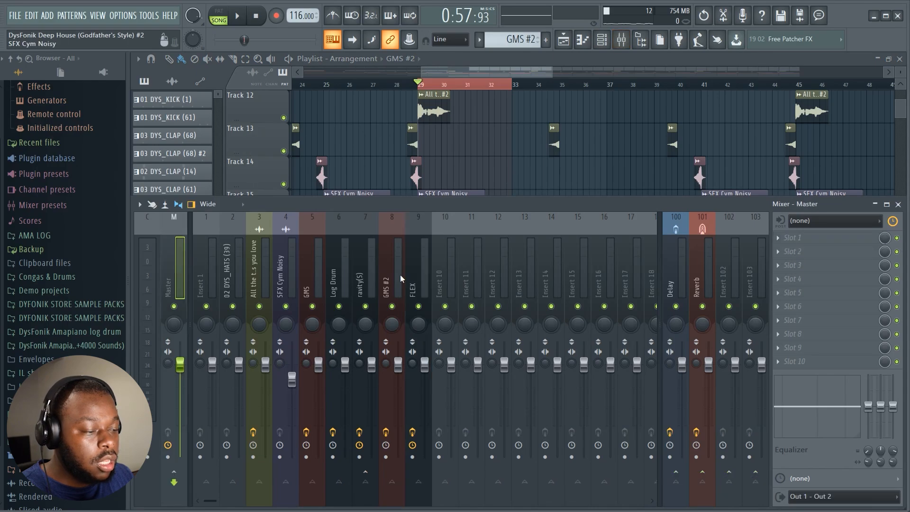
pyautogui.click(827, 271)
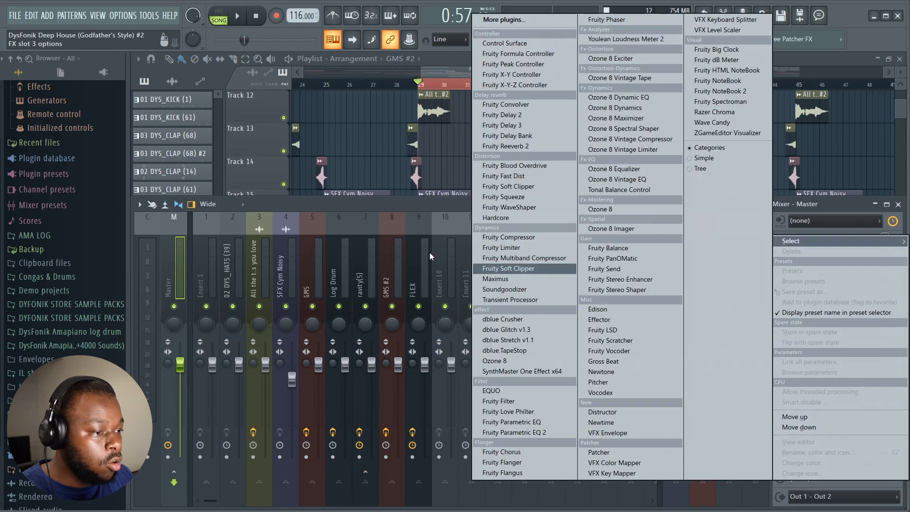
pyautogui.click(613, 361)
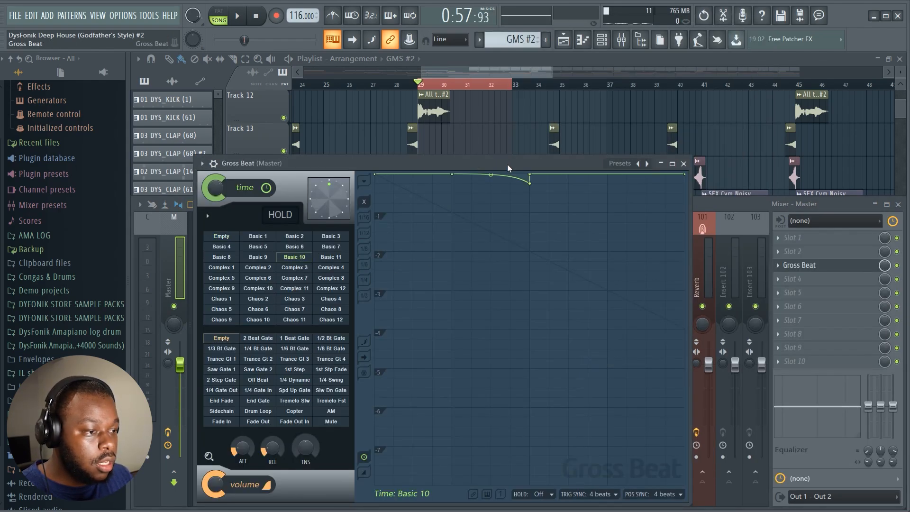
# Turn down the Gross Beat mix level on the master and create an automation clip for it.
pyautogui.moveTo(507, 164); pyautogui.dragTo(515, 144)
pyautogui.click(887, 266)
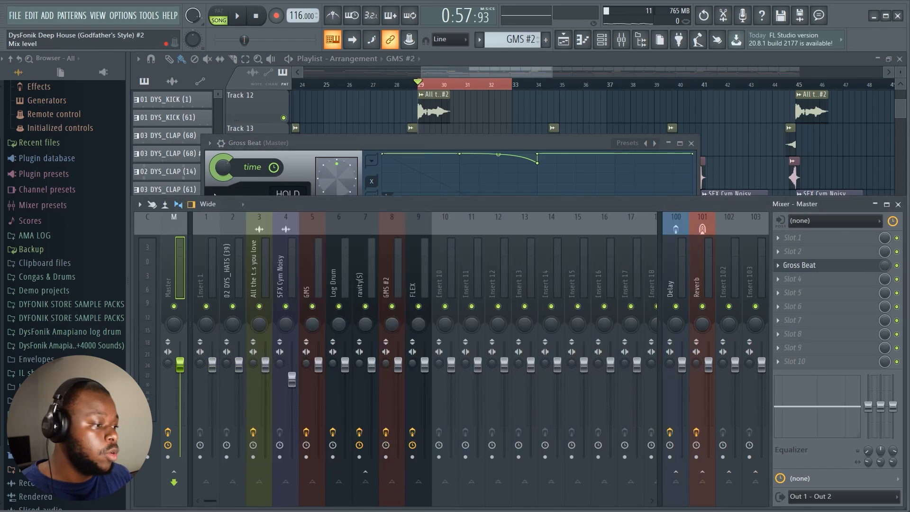
pyautogui.rightClick(886, 267)
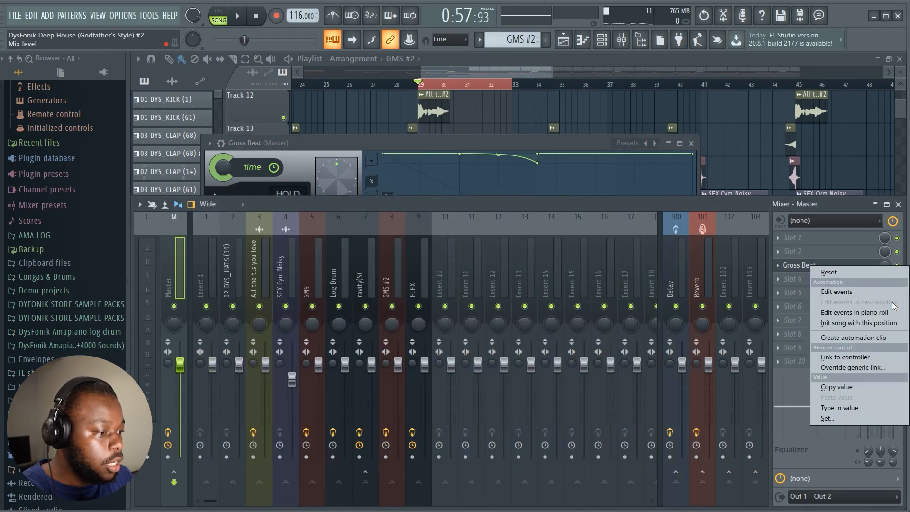
pyautogui.click(883, 336)
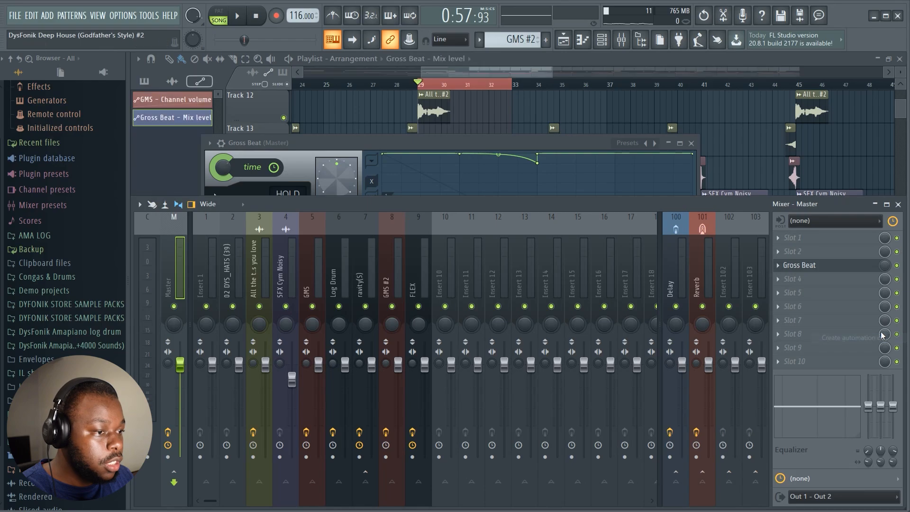
# Shorten the Gross Beat mix level automation clip to one bar and place it at bar 32 on Track 14.
pyautogui.click(568, 44)
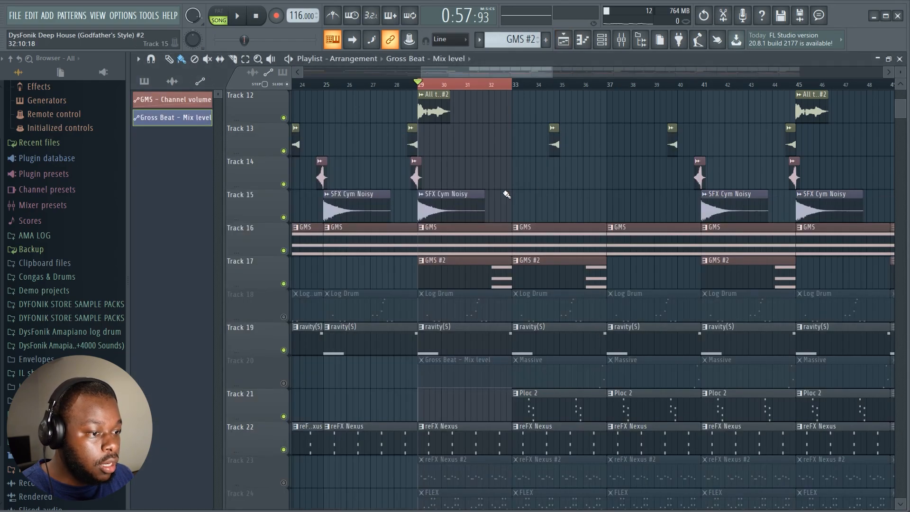
pyautogui.scroll(-5, 493, 203)
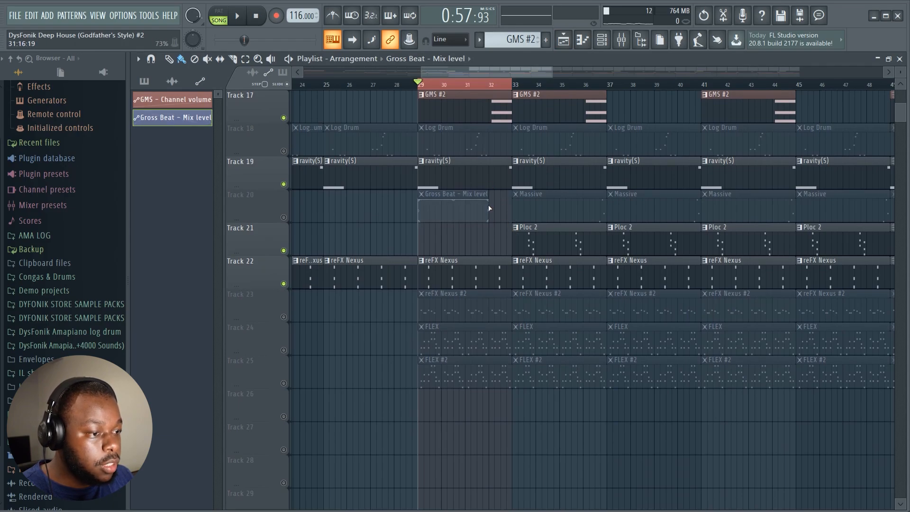
pyautogui.scroll(3, 443, 236)
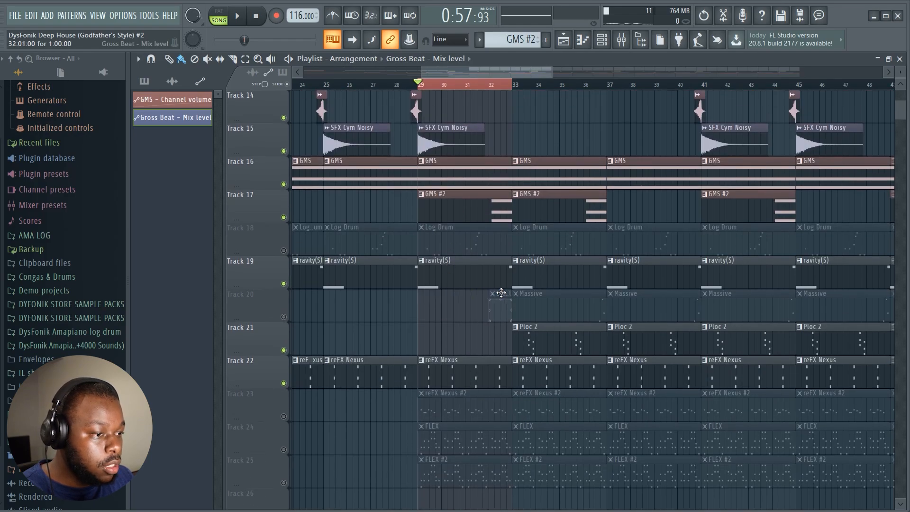
pyautogui.moveTo(497, 134)
pyautogui.mouseDown()
pyautogui.moveTo(501, 109)
pyautogui.moveTo(504, 124)
pyautogui.mouseUp()
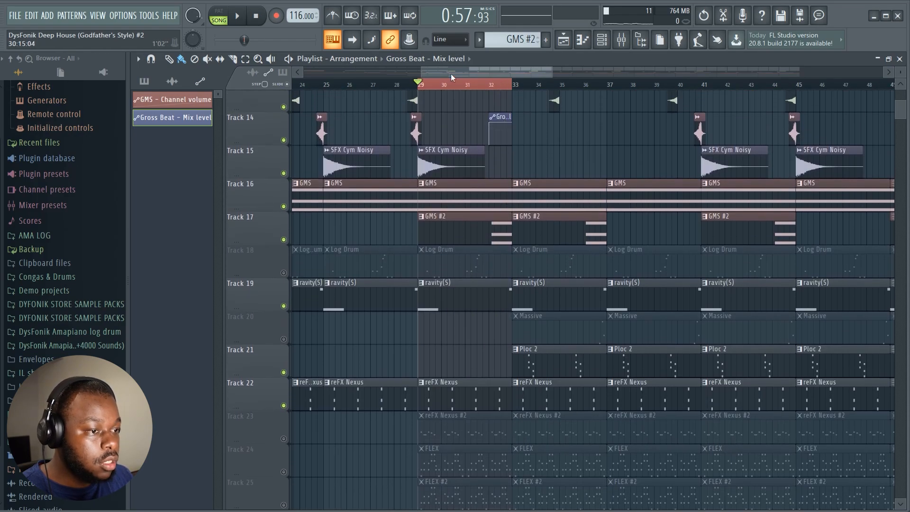
# Play back from bar 29 through the transition into bar 33, clearing the timeline selection, and review the following tracks.
pyautogui.press('space')
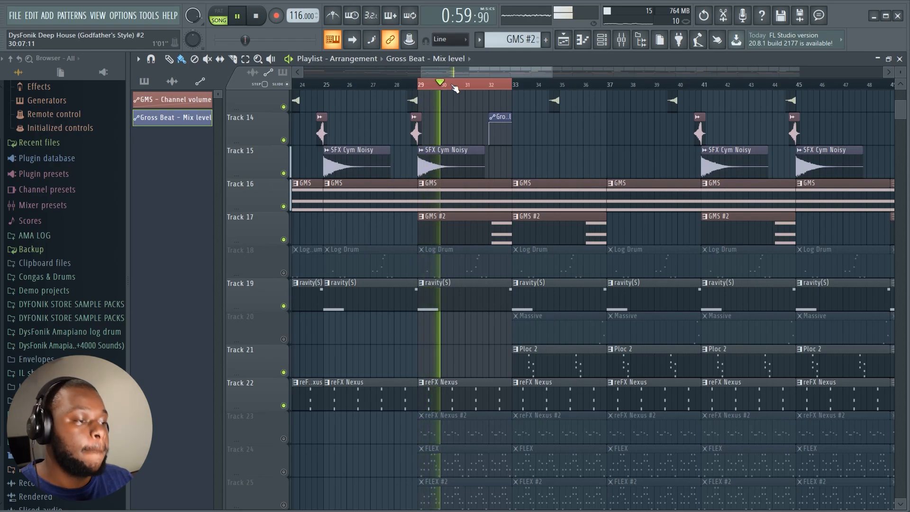
pyautogui.rightClick(482, 87)
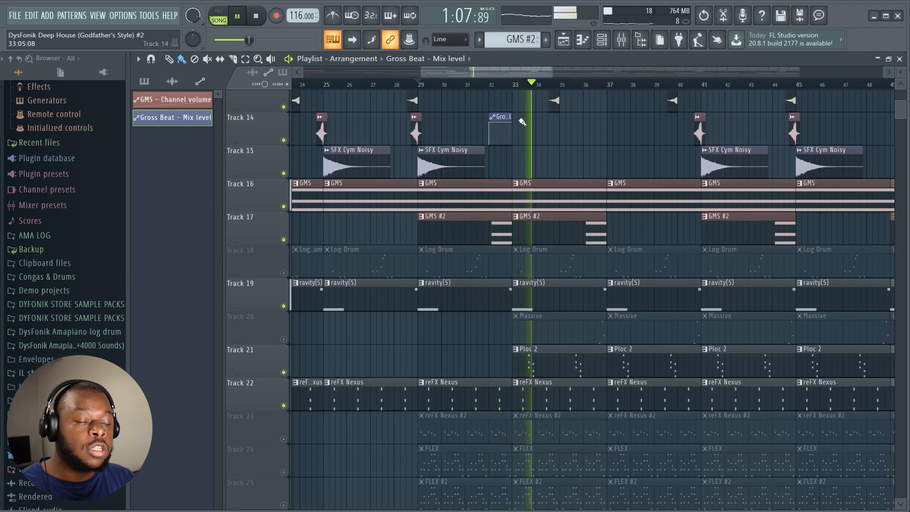
pyautogui.scroll(-3, 542, 88)
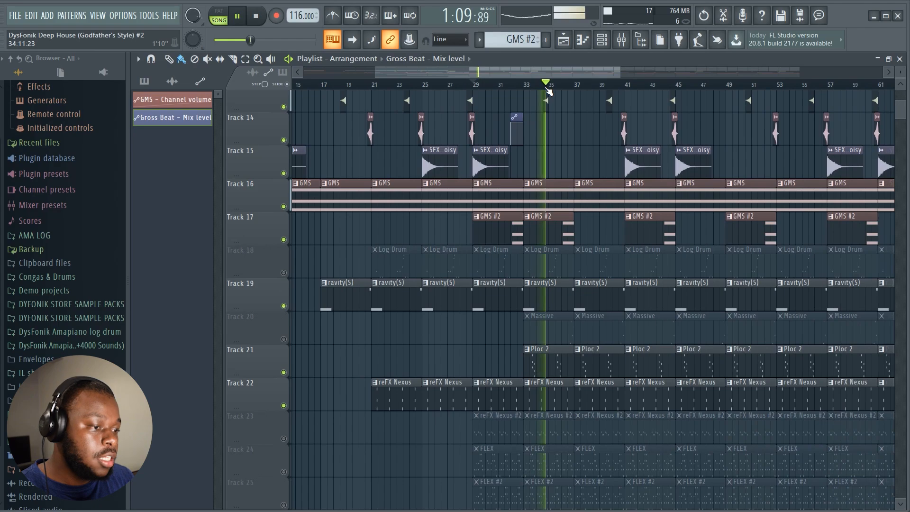
pyautogui.scroll(-1, 542, 87)
pyautogui.scroll(-2, 582, 220)
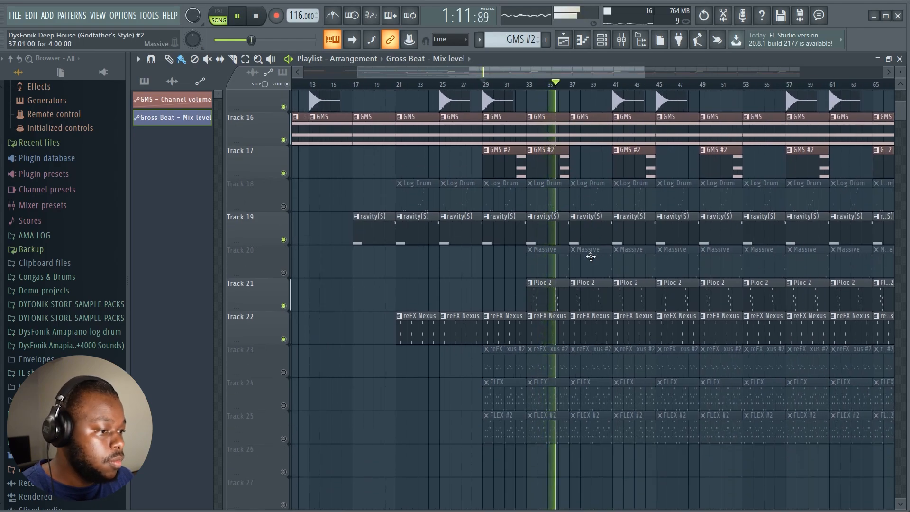
# Unmute the Massive track (Track 20) and replay the section after bar 33.
pyautogui.click(290, 275)
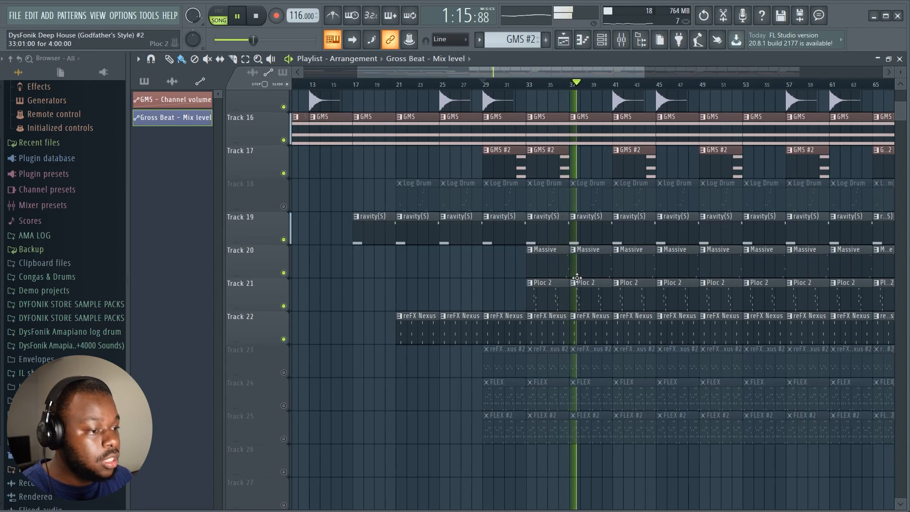
pyautogui.press('space')
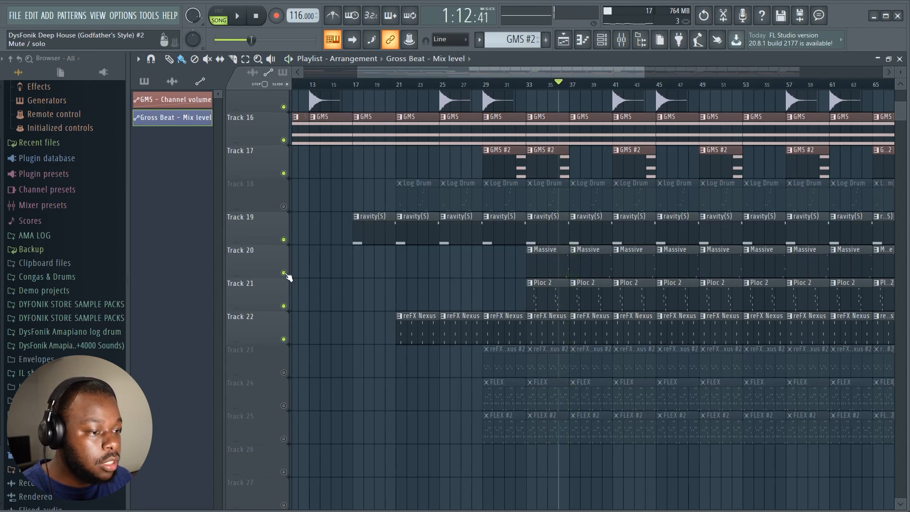
pyautogui.press('space')
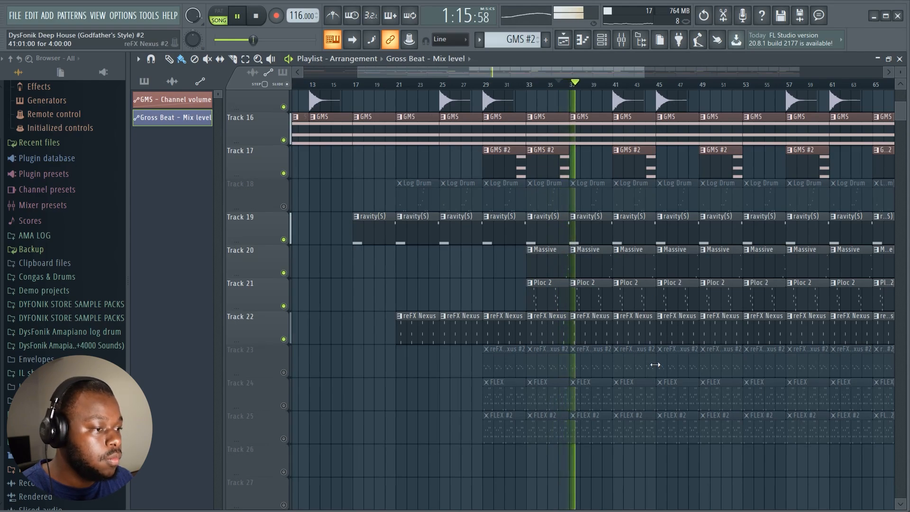
# Delete the 02 DYS_HATS (39) clips between bars 33 and 41 on Track 6 and unmute the track.
pyautogui.scroll(10, 654, 364)
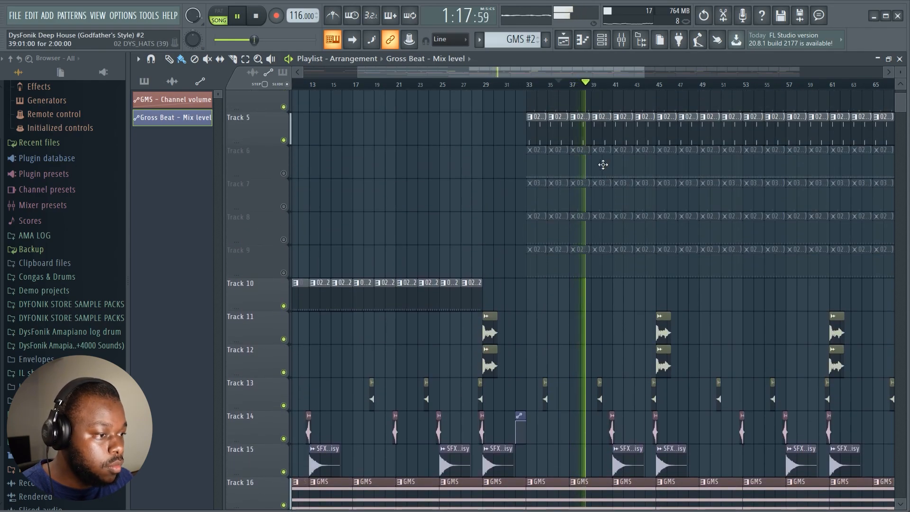
pyautogui.rightClick(601, 164)
pyautogui.rightClick(580, 166)
pyautogui.rightClick(558, 167)
pyautogui.rightClick(536, 168)
pyautogui.click(288, 175)
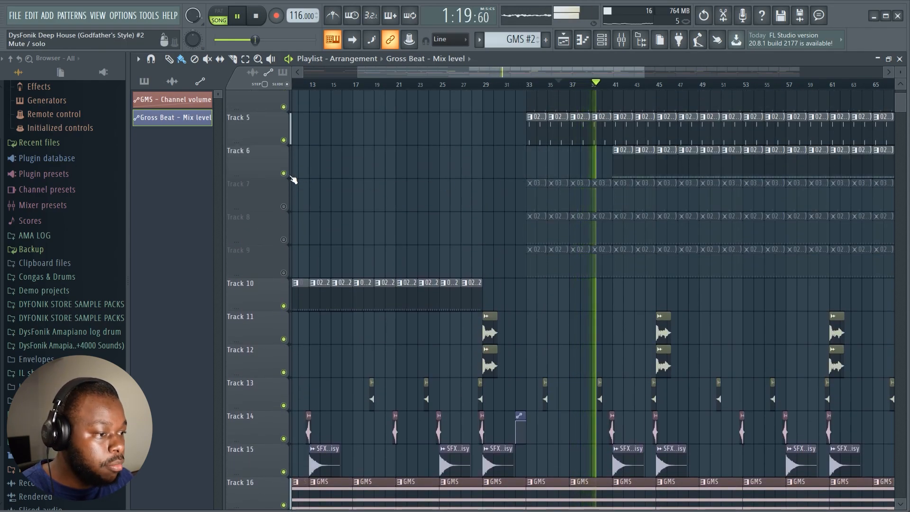
# Delete the 03 DYS_CLAP (61) clips between bars 33 and 41 on Track 7 and unmute the track.
pyautogui.rightClick(600, 196)
pyautogui.rightClick(578, 199)
pyautogui.rightClick(556, 201)
pyautogui.rightClick(533, 203)
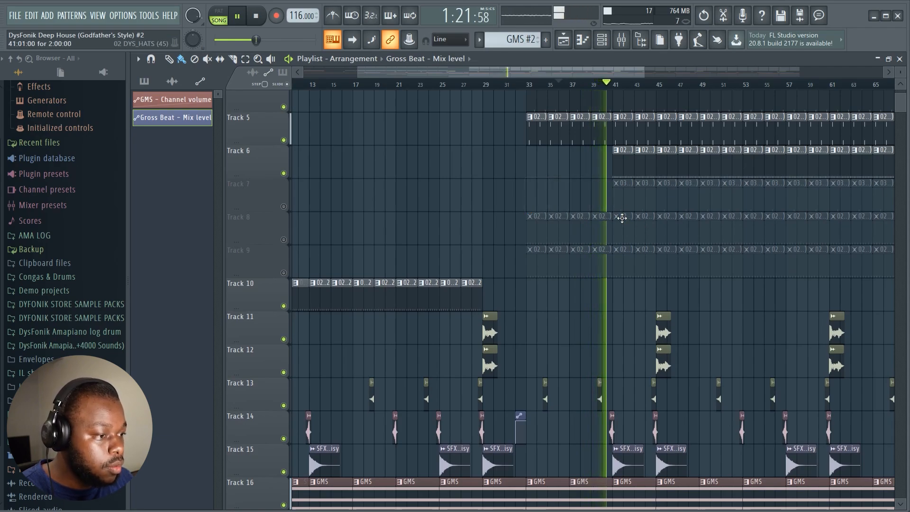
pyautogui.click(284, 207)
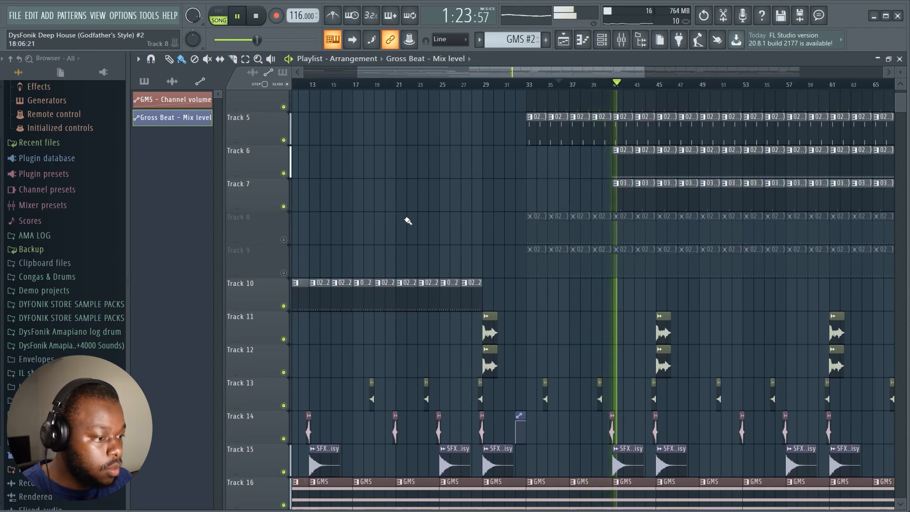
# Delete the Log Drum clips before bar 45 on Track 18 and unmute the track.
pyautogui.scroll(-6, 669, 262)
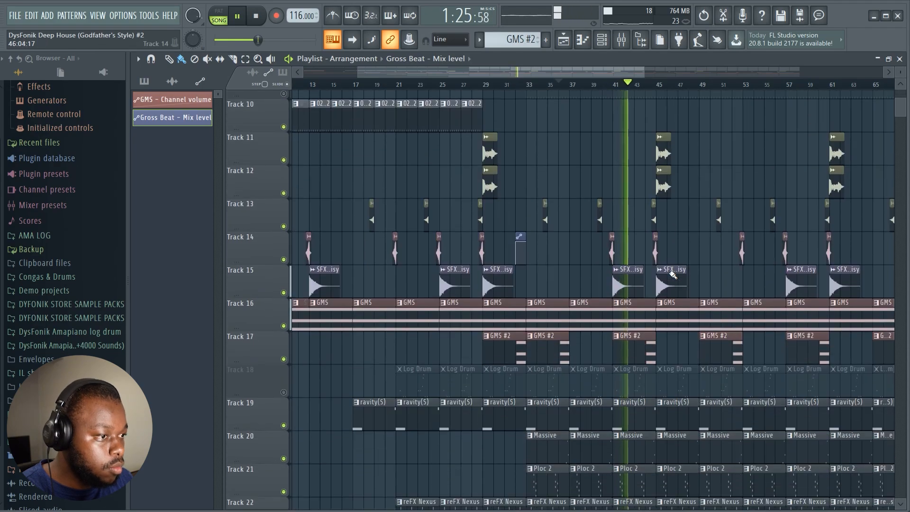
pyautogui.scroll(-1, 645, 308)
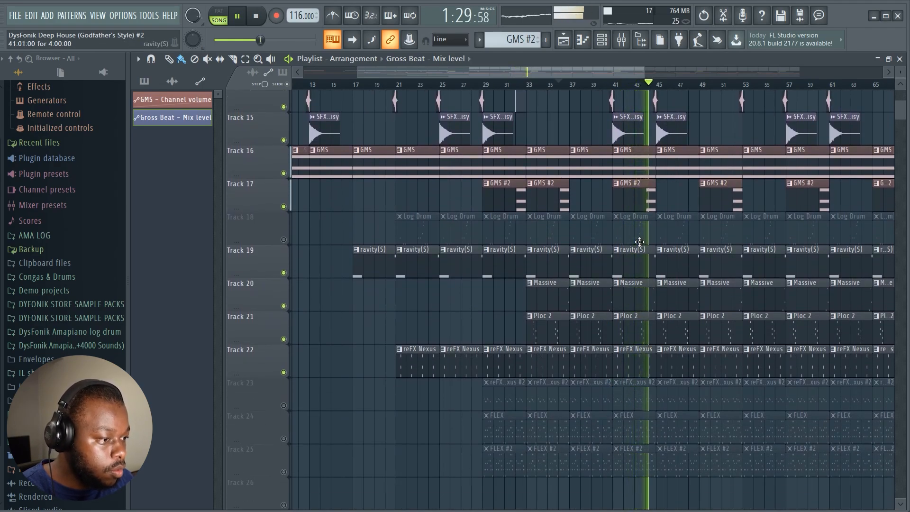
pyautogui.moveTo(639, 242); pyautogui.dragTo(445, 239)
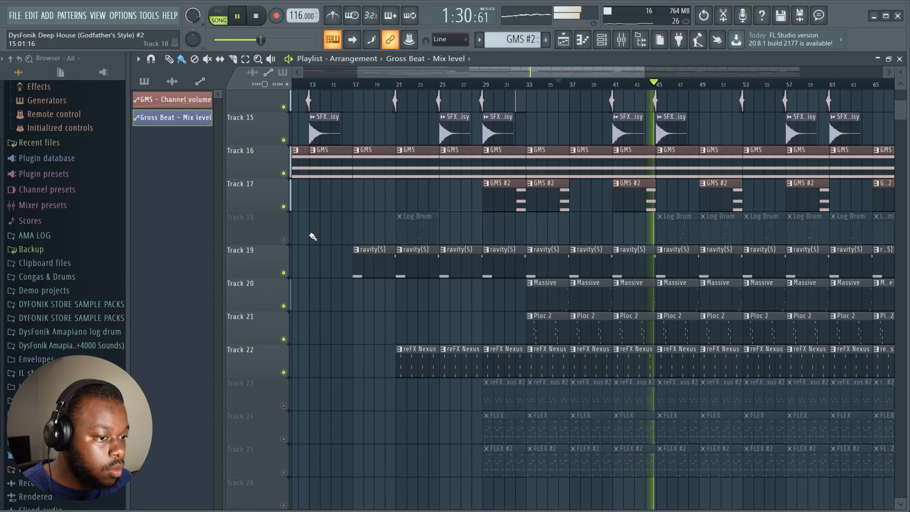
pyautogui.click(284, 240)
pyautogui.rightClick(430, 231)
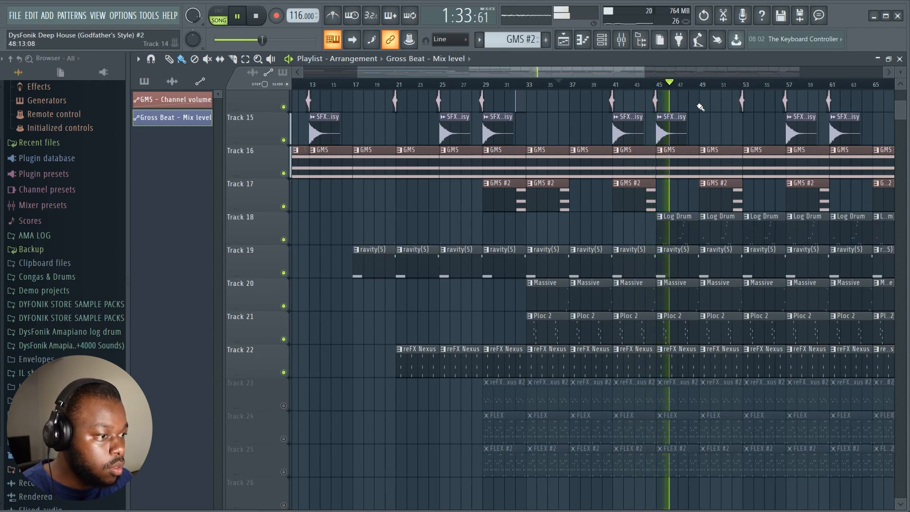
# Delete the reFX Nexus #2, FLEX and FLEX #2 clips before bar 49 on Tracks 23 to 25 and stop playback.
pyautogui.hscroll(2, 624, 73)
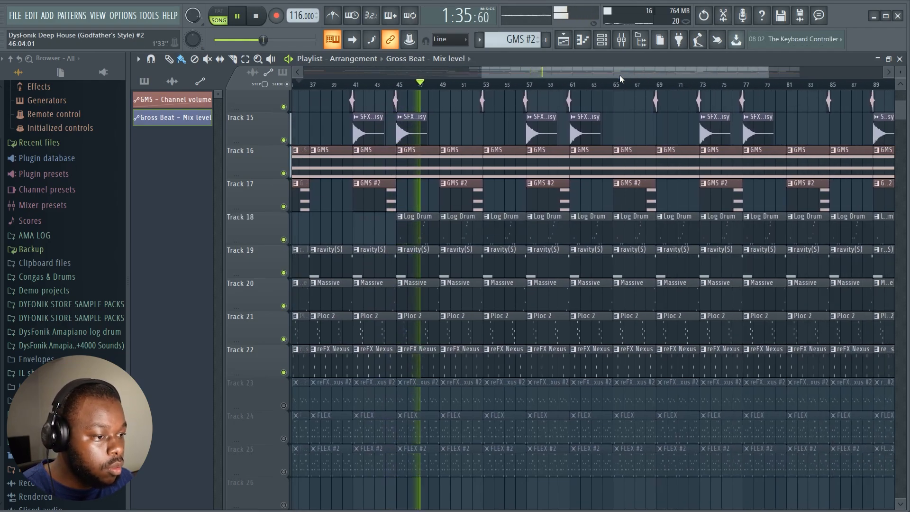
pyautogui.hscroll(-1, 595, 70)
pyautogui.scroll(-3, 602, 240)
pyautogui.moveTo(544, 317)
pyautogui.mouseDown()
pyautogui.moveTo(552, 366)
pyautogui.moveTo(497, 315)
pyautogui.moveTo(383, 330)
pyautogui.moveTo(446, 365)
pyautogui.mouseUp()
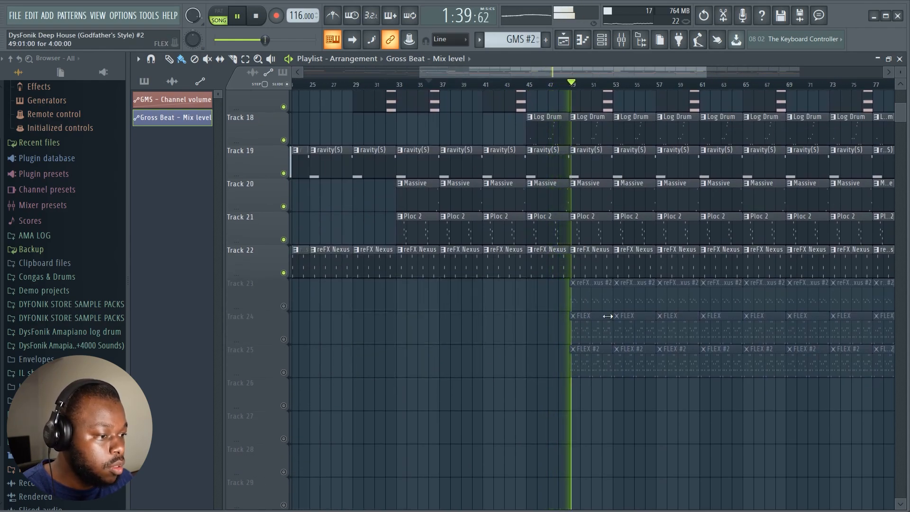
pyautogui.scroll(2, 600, 291)
pyautogui.scroll(2, 600, 291)
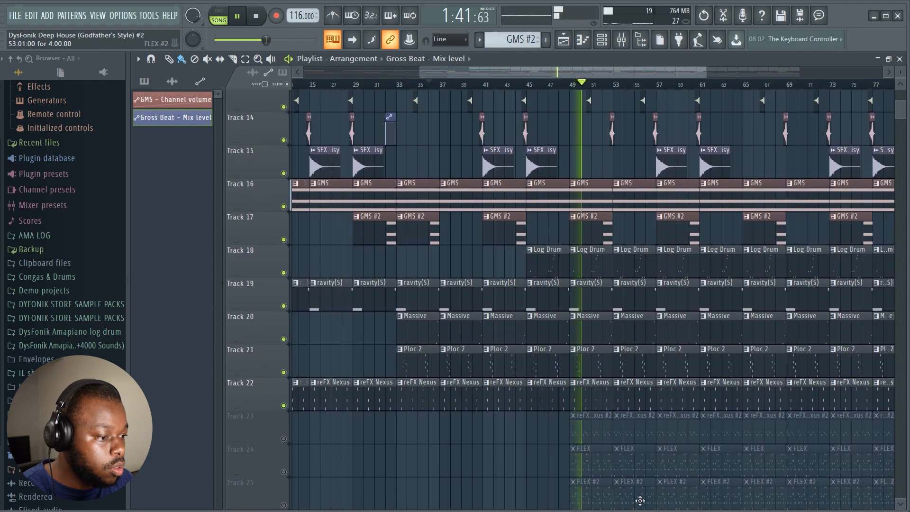
pyautogui.scroll(-2, 625, 459)
pyautogui.press('space')
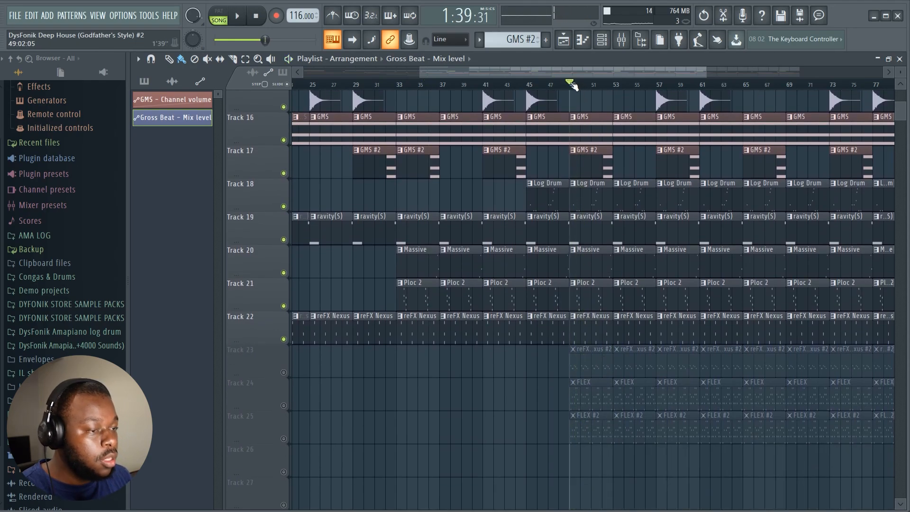
# Select bars 49 to 53 on the timeline, deselect the clips in that range and unmute the reFX Nexus #2 track (Track 23).
pyautogui.moveTo(572, 83); pyautogui.dragTo(613, 85)
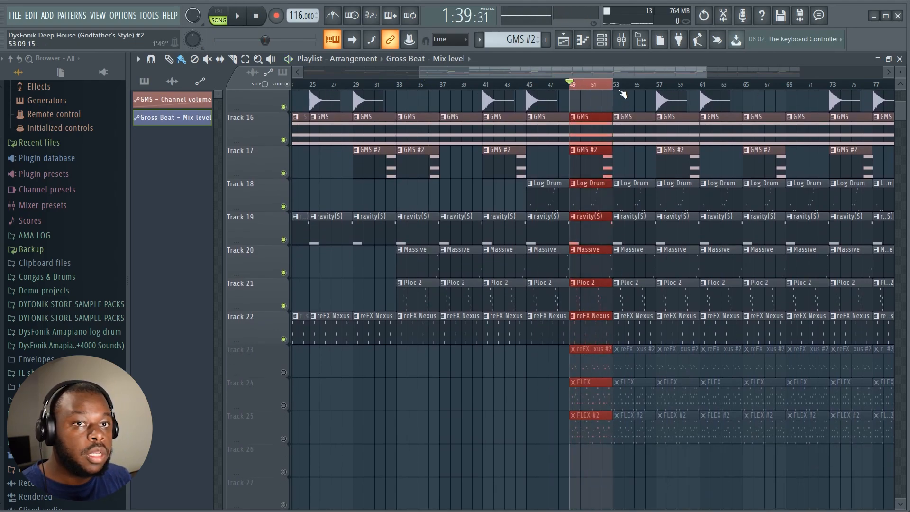
pyautogui.scroll(-3, 667, 194)
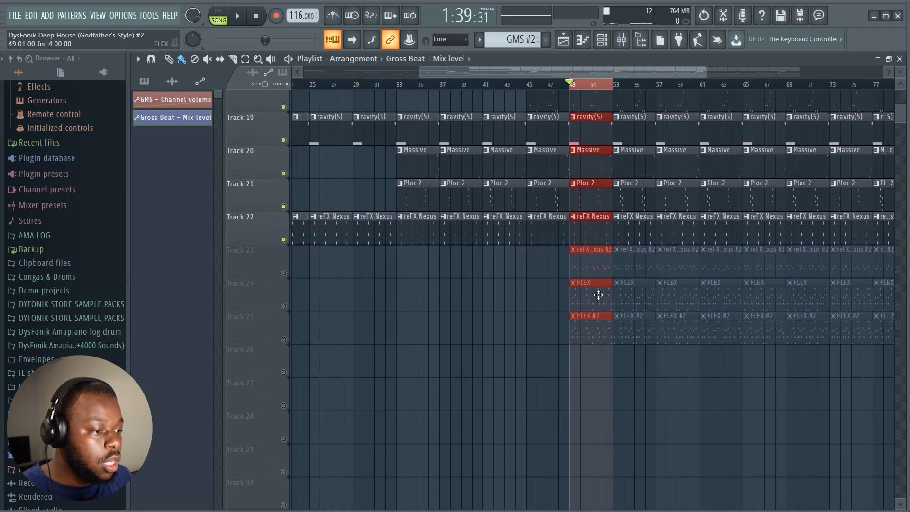
pyautogui.keyDown('ctrl'); pyautogui.click(601, 344); pyautogui.keyUp('ctrl')
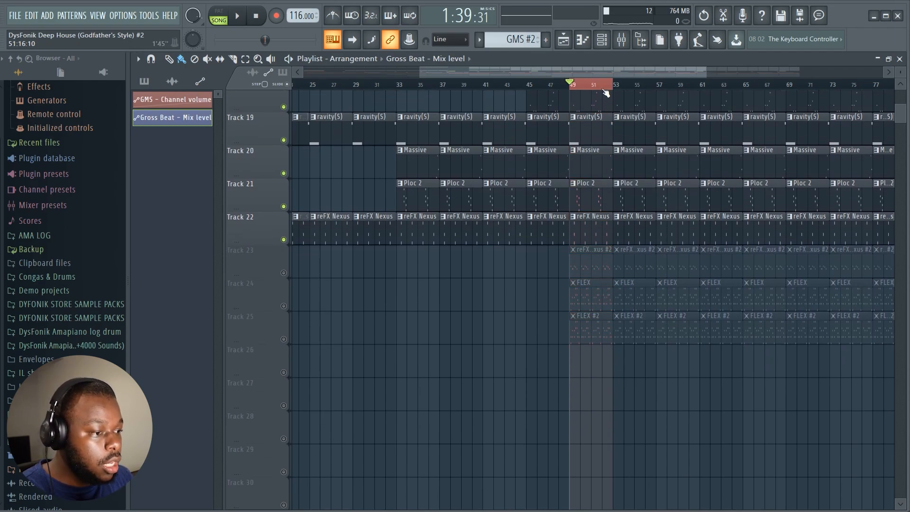
pyautogui.scroll(4, 606, 93)
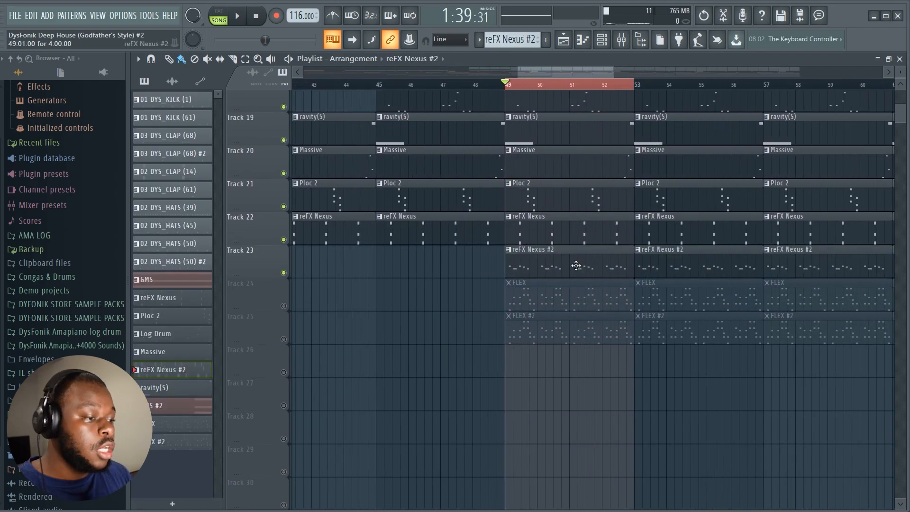
# Create an automation clip for the reFX Nexus #2 channel volume over bars 49 to 53.
pyautogui.click(621, 44)
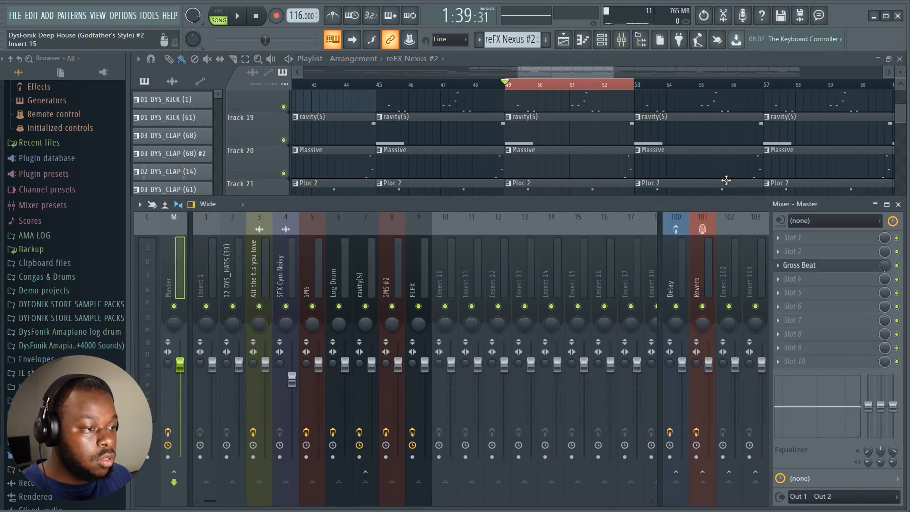
pyautogui.press('F9')
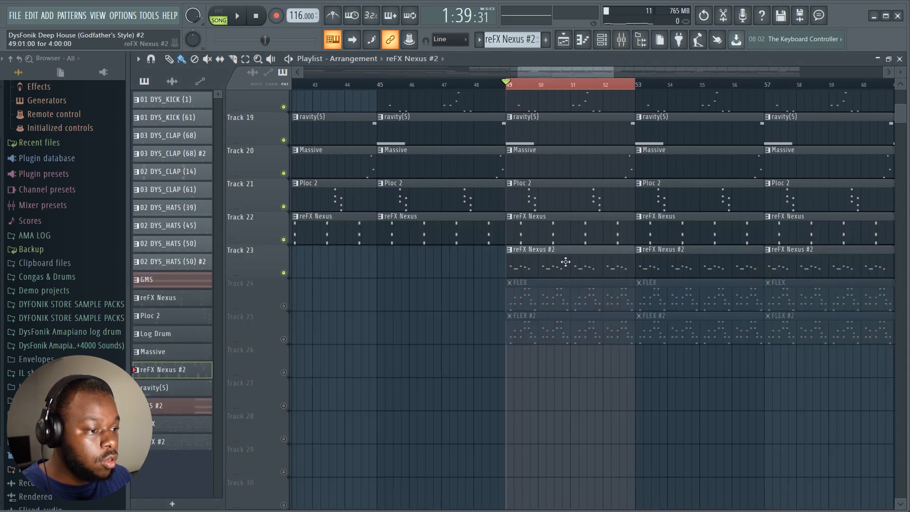
pyautogui.click(608, 41)
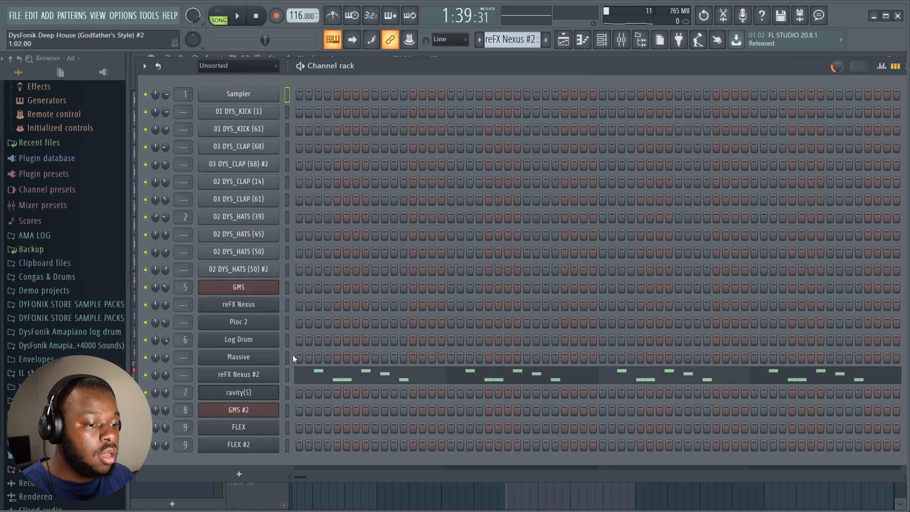
pyautogui.rightClick(164, 377)
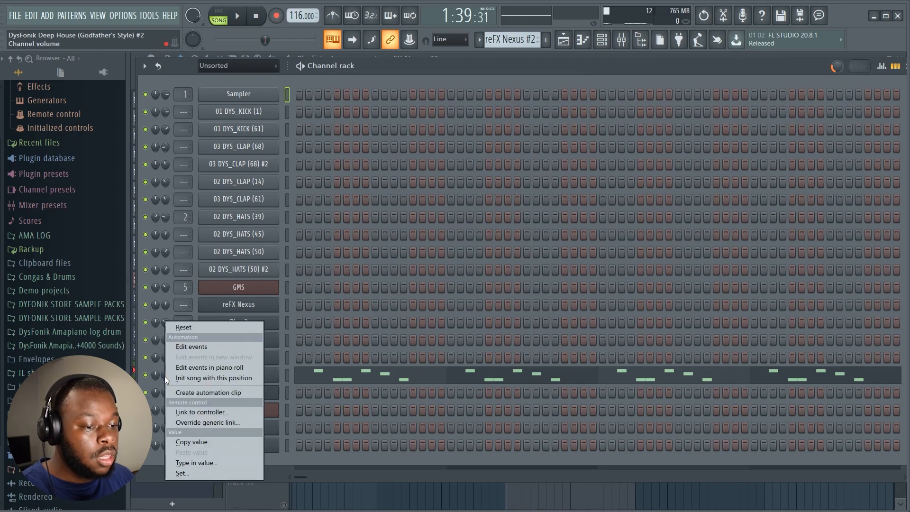
pyautogui.click(208, 392)
pyautogui.click(551, 408)
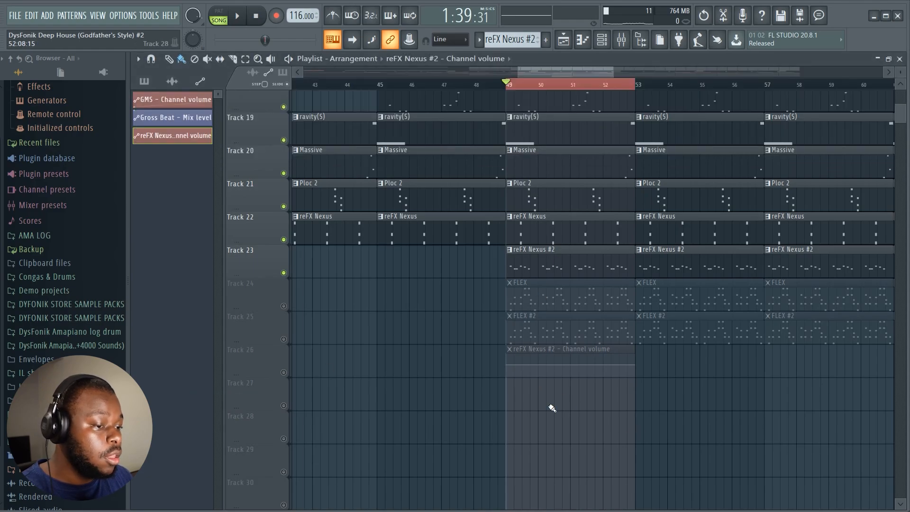
# Unmute Track 26, shape the volume automation into a fade-in starting at 0%, and play from bar 49 with the timeline selection cleared.
pyautogui.click(284, 372)
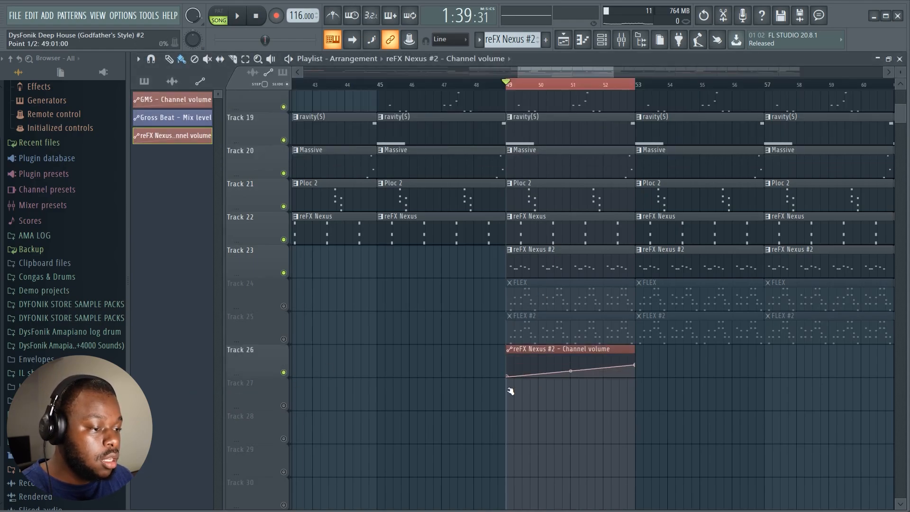
pyautogui.click(506, 88)
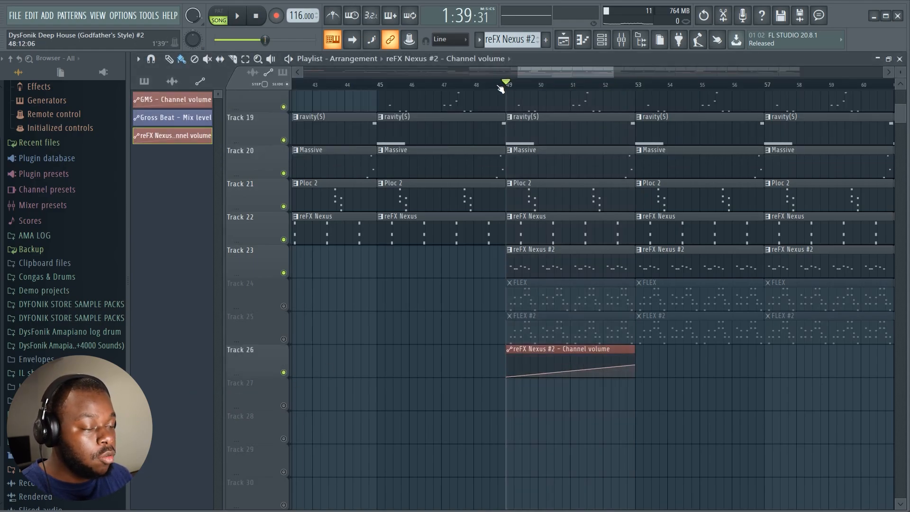
pyautogui.press('space')
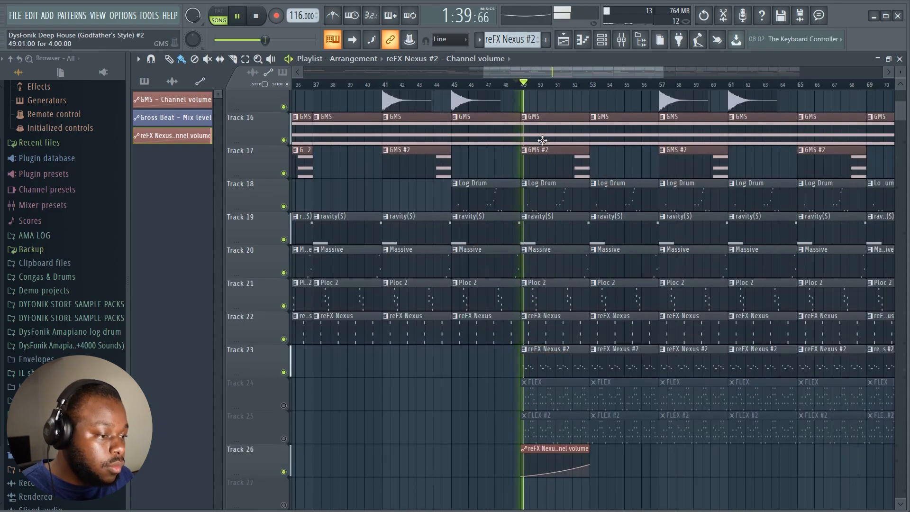
# Delete the FLEX and FLEX #2 clips between bars 49 and 57 on Tracks 24 and 25.
pyautogui.hscroll(1, 597, 74)
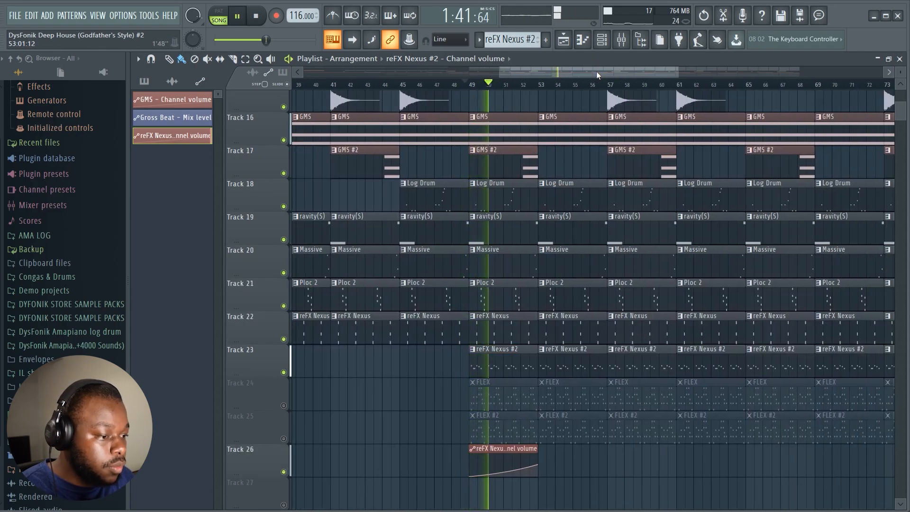
pyautogui.scroll(-3, 610, 333)
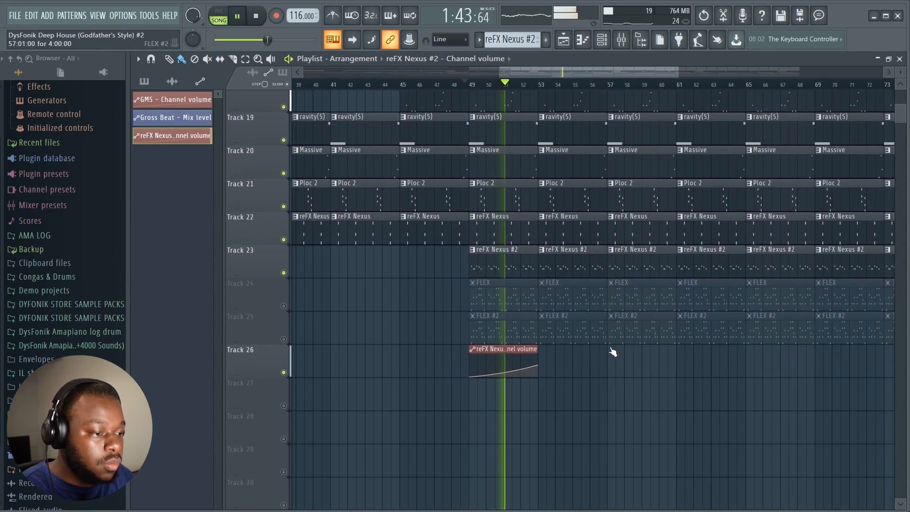
pyautogui.rightClick(526, 302)
pyautogui.rightClick(531, 319)
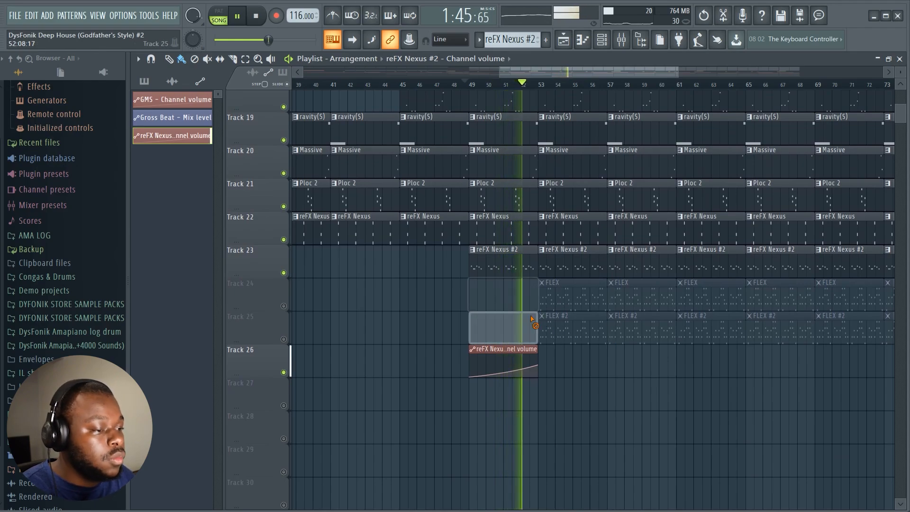
pyautogui.rightClick(558, 323)
pyautogui.rightClick(568, 306)
# Delete the muted hat clips between bars 53 and 57 on Tracks 8 and 9.
pyautogui.scroll(10, 593, 307)
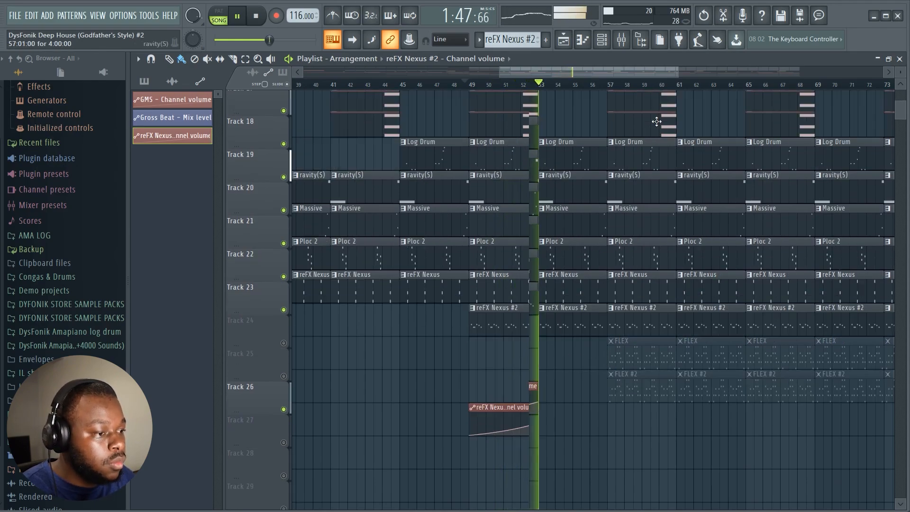
pyautogui.scroll(4, 626, 279)
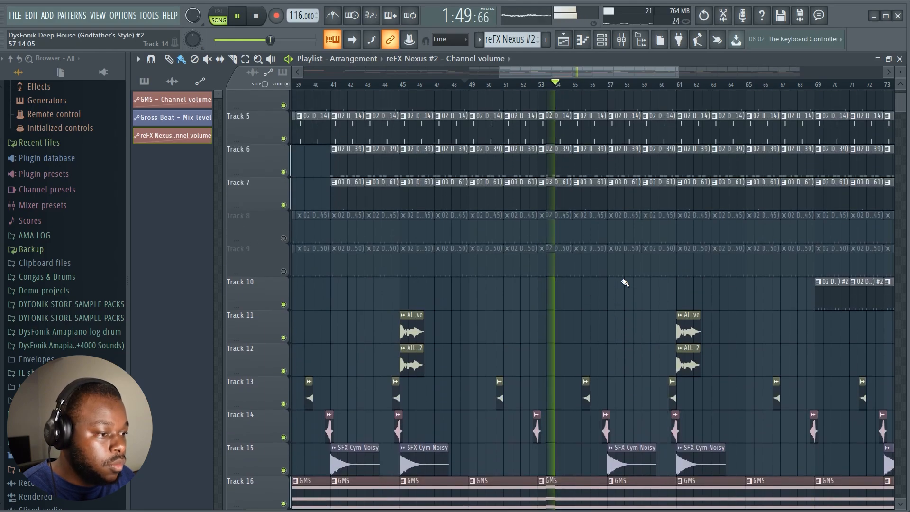
pyautogui.rightClick(590, 241)
pyautogui.rightClick(590, 250)
pyautogui.rightClick(569, 248)
pyautogui.rightClick(569, 241)
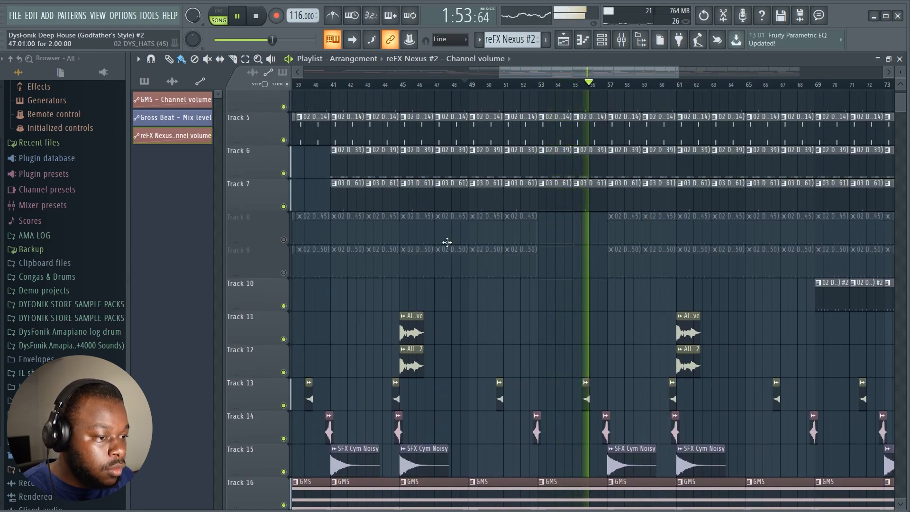
# Unmute Track 8 and delete the remaining hat clips before bar 57 on Track 8 and before bar 61 on Track 9.
pyautogui.click(284, 239)
pyautogui.scroll(-2, 528, 93)
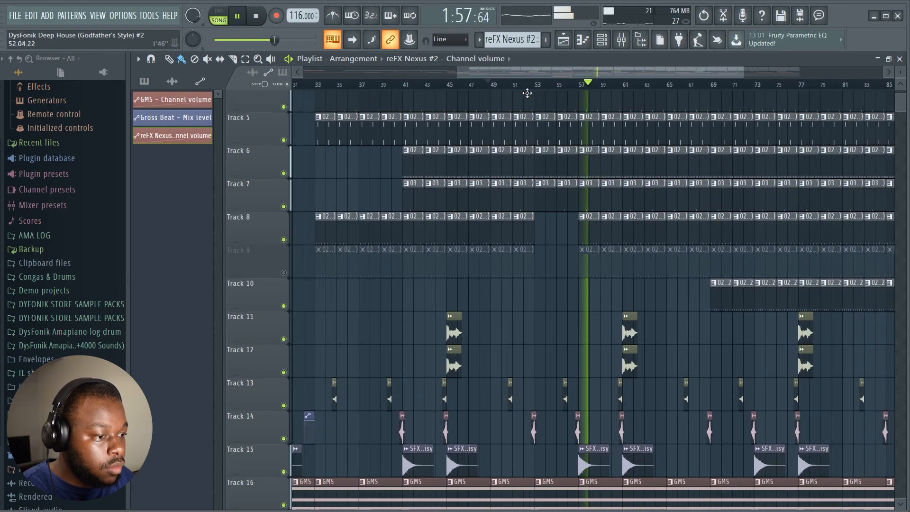
pyautogui.moveTo(536, 223)
pyautogui.mouseDown()
pyautogui.moveTo(342, 252)
pyautogui.moveTo(346, 240)
pyautogui.moveTo(408, 240)
pyautogui.moveTo(505, 263)
pyautogui.moveTo(611, 256)
pyautogui.mouseUp()
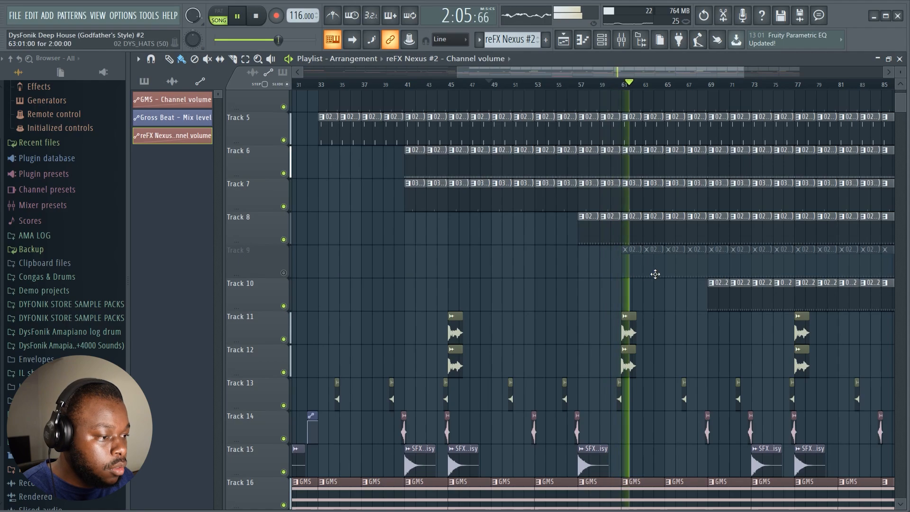
# Delete the remaining hat clips before bar 65 on Track 9 and unmute that track.
pyautogui.moveTo(655, 274); pyautogui.dragTo(642, 276)
pyautogui.click(284, 273)
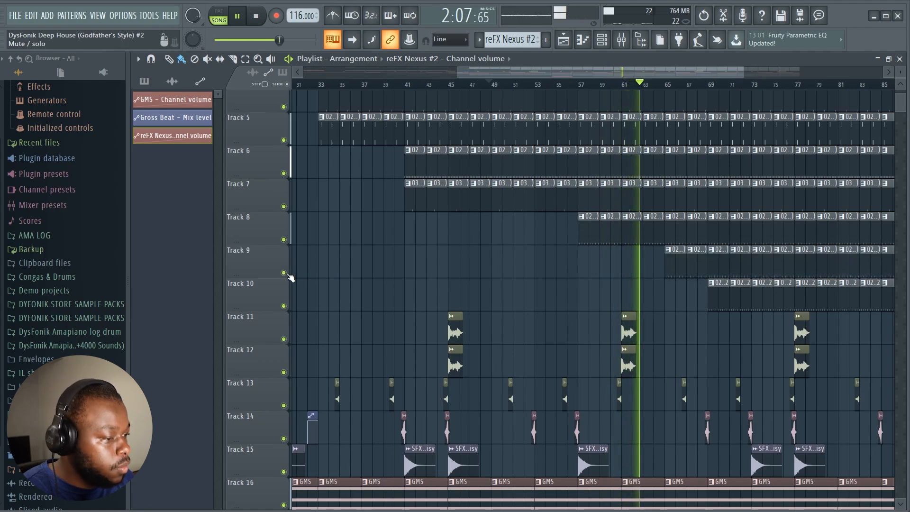
# Delete all the hat clips on Track 10, from bar 69 to the end of the arrangement.
pyautogui.moveTo(727, 306); pyautogui.dragTo(891, 300)
pyautogui.scroll(-1, 735, 84)
pyautogui.moveTo(680, 74); pyautogui.dragTo(773, 76)
pyautogui.moveTo(738, 302); pyautogui.dragTo(799, 309)
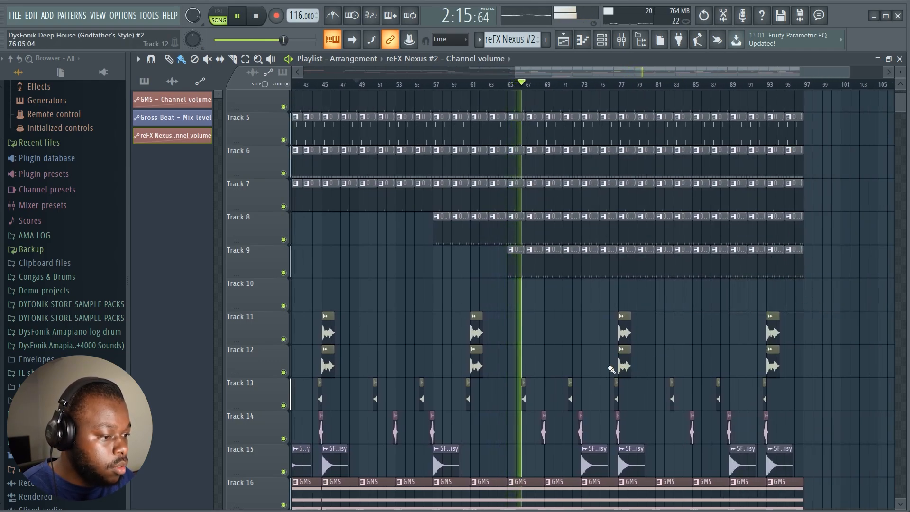
# Delete the reverse crash clip around bar 69 on Track 14 and stop playback.
pyautogui.scroll(-2, 541, 389)
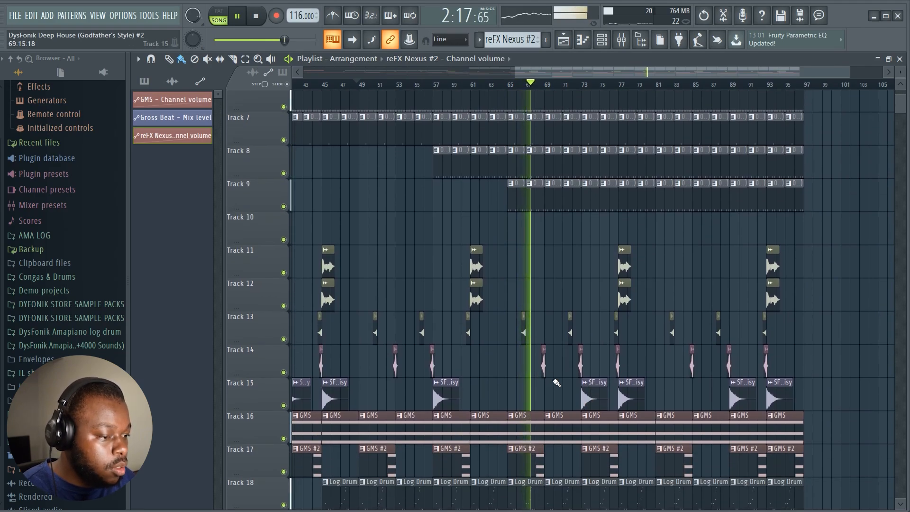
pyautogui.scroll(-1, 556, 383)
pyautogui.rightClick(545, 341)
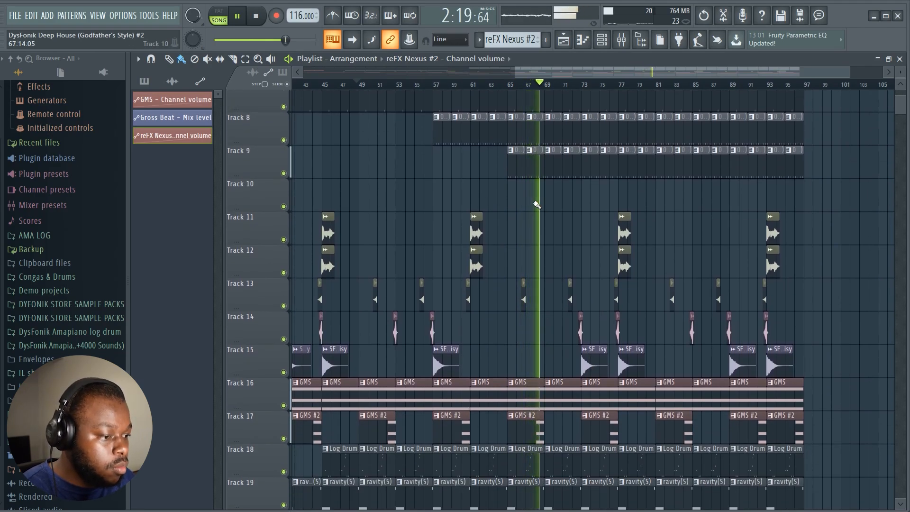
pyautogui.scroll(2, 578, 209)
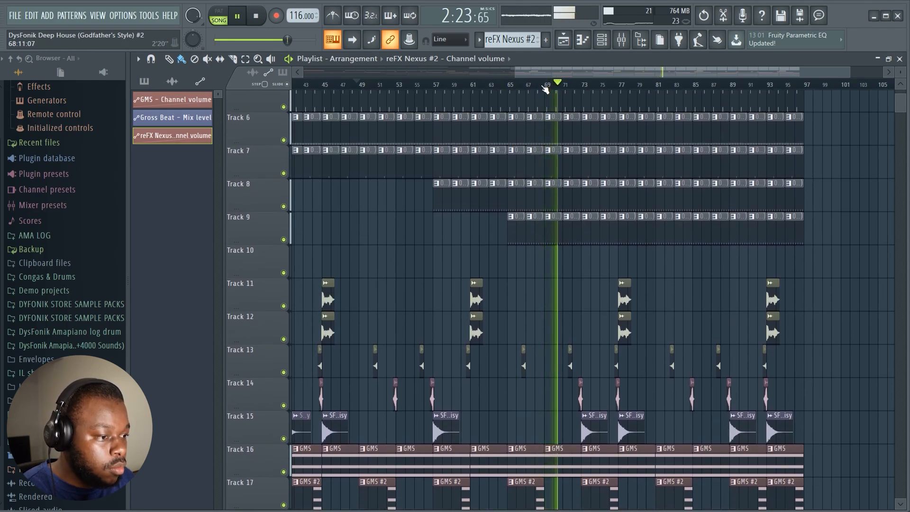
pyautogui.press('space')
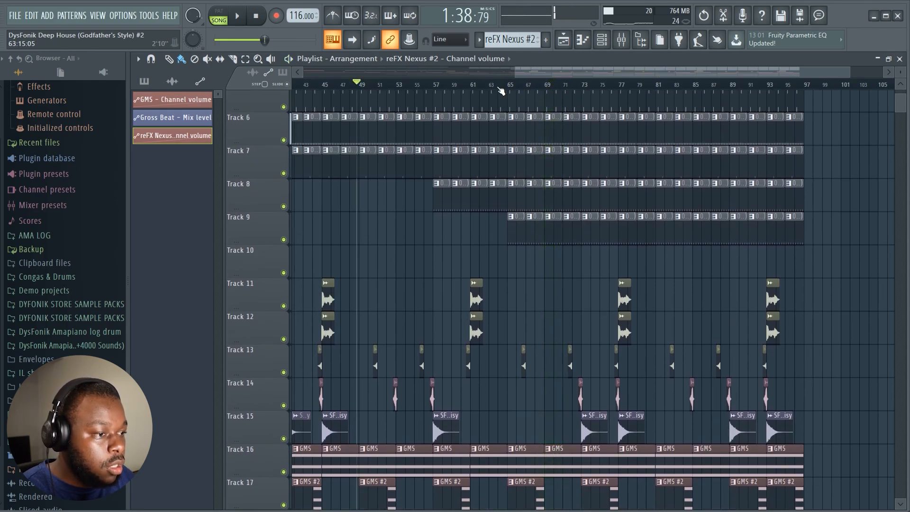
# Try deleting the kick clip at bar 65 on Track 1.
pyautogui.scroll(4, 519, 142)
pyautogui.scroll(3, 510, 89)
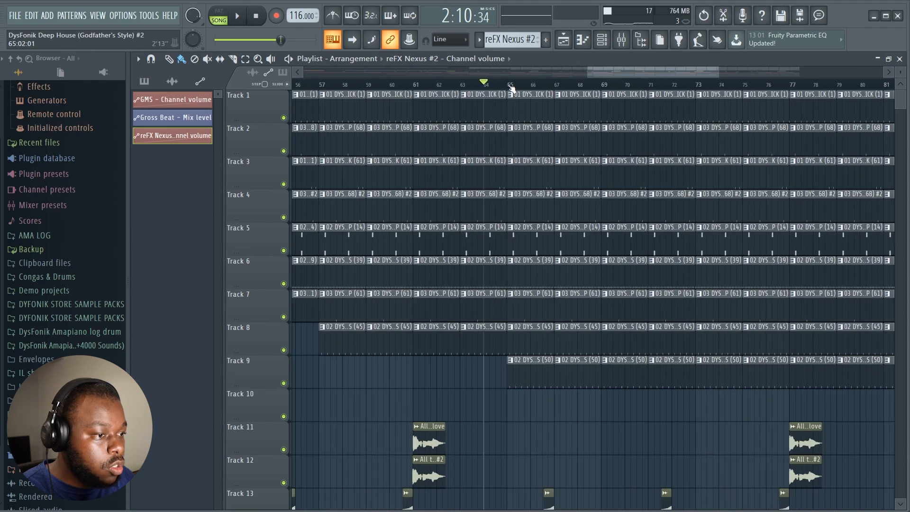
pyautogui.rightClick(547, 104)
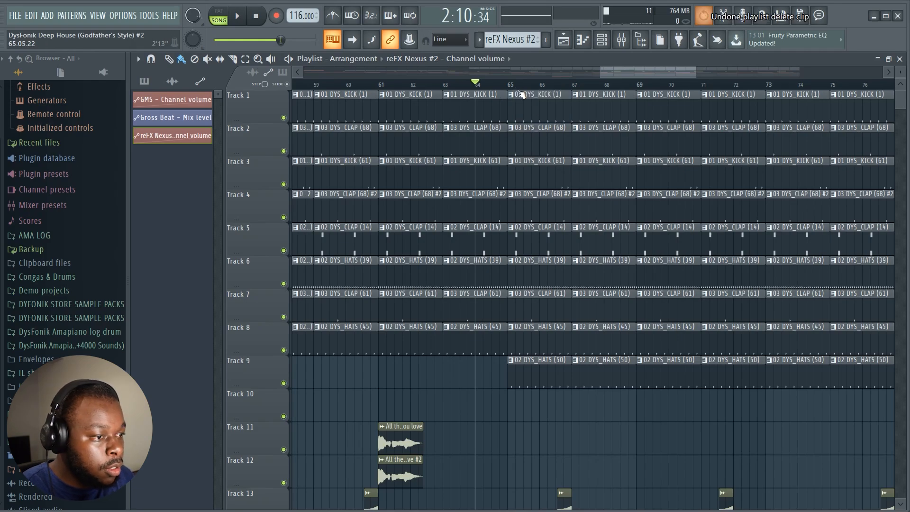
# Delete the Log Drum and ravity(S) clips between bars 65 and 69 on Tracks 18 and 19, and play the transition from before bar 64.
pyautogui.scroll(-12, 591, 227)
pyautogui.scroll(-6, 591, 227)
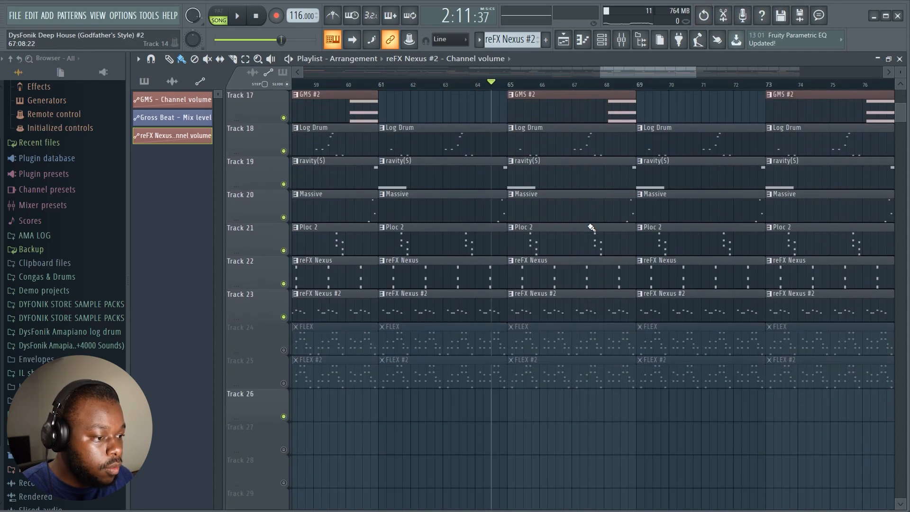
pyautogui.scroll(4, 575, 289)
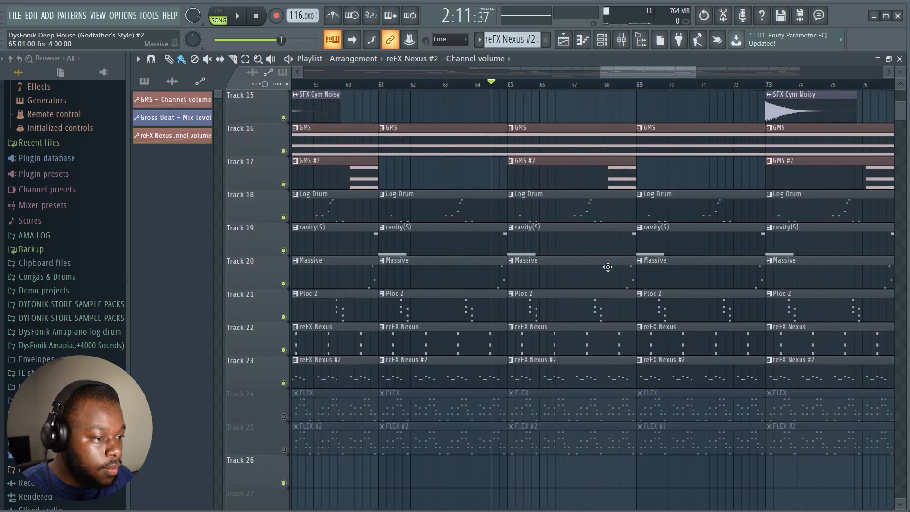
pyautogui.rightClick(571, 218)
pyautogui.rightClick(572, 238)
pyautogui.scroll(4, 553, 125)
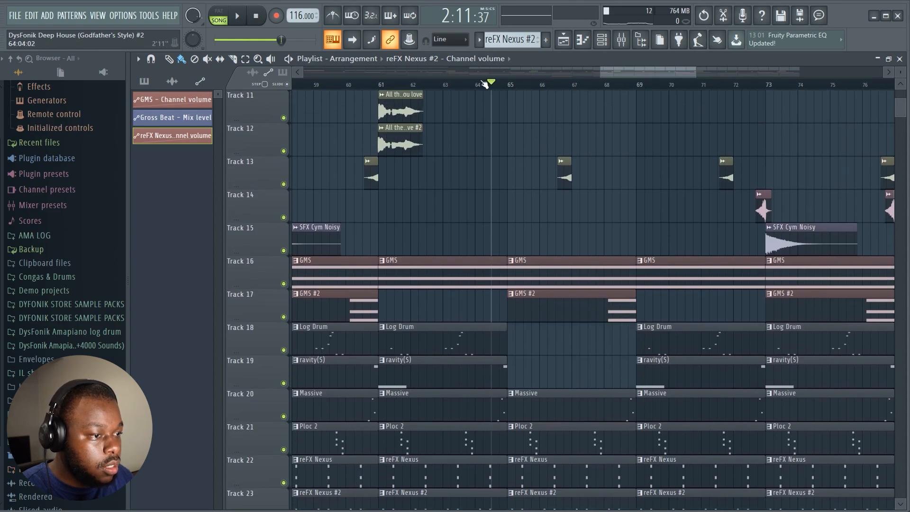
pyautogui.click(468, 84)
pyautogui.scroll(10, 585, 218)
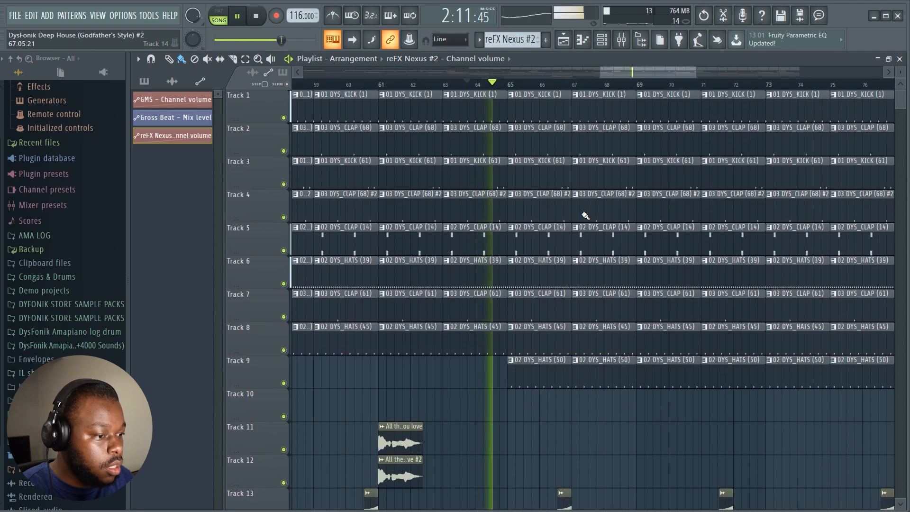
pyautogui.scroll(-10, 585, 216)
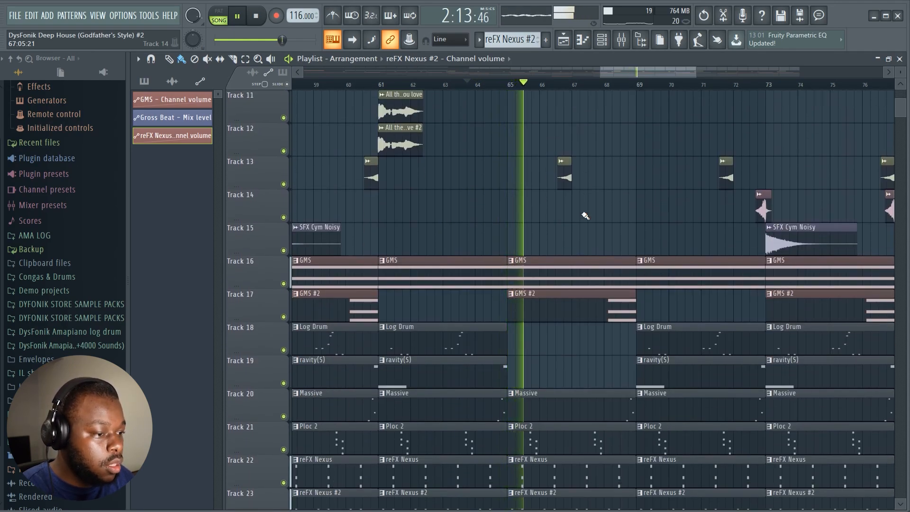
pyautogui.scroll(-2, 626, 88)
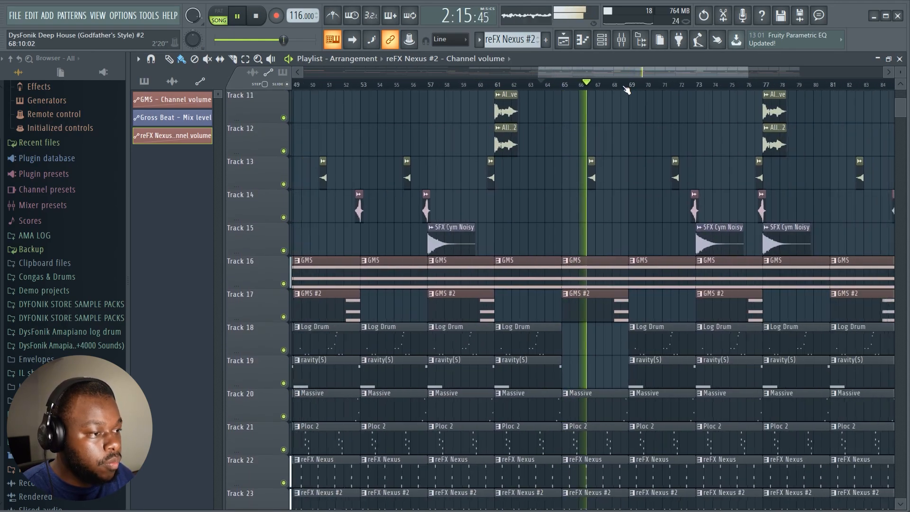
# Shorten the kick clip at bar 67 on Track 1 to a length of 1:12:00, leaving a gap before bar 69.
pyautogui.scroll(-1, 625, 87)
pyautogui.scroll(10, 629, 132)
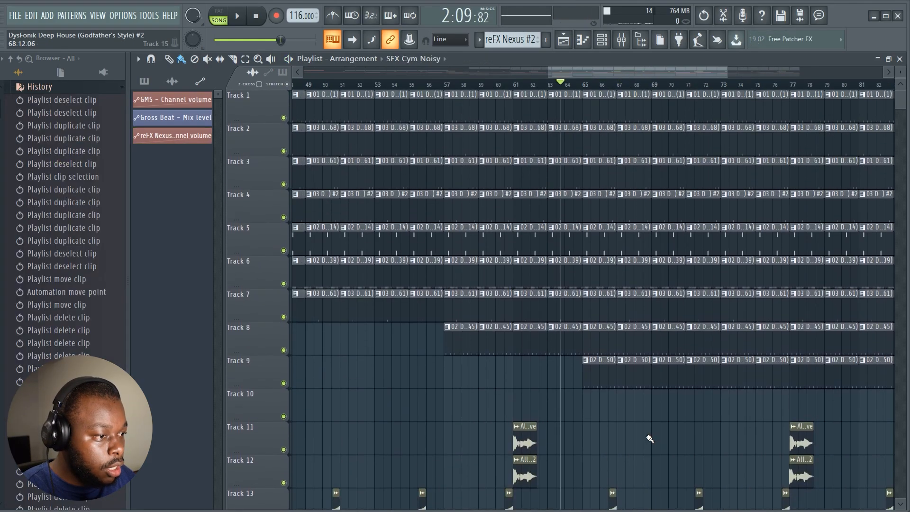
pyautogui.scroll(2, 648, 109)
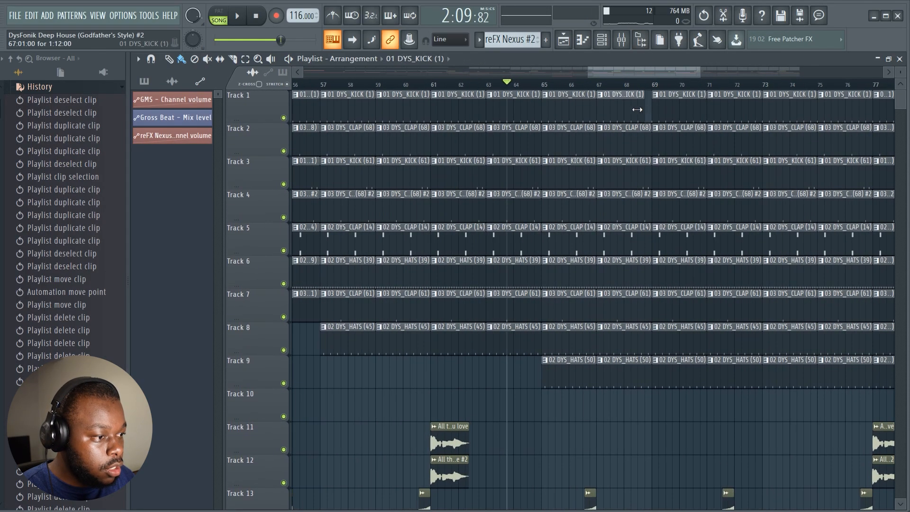
# Copy the SFX Cym Noisy clip from bar 57 to bar 65 on Track 15.
pyautogui.scroll(-4, 658, 284)
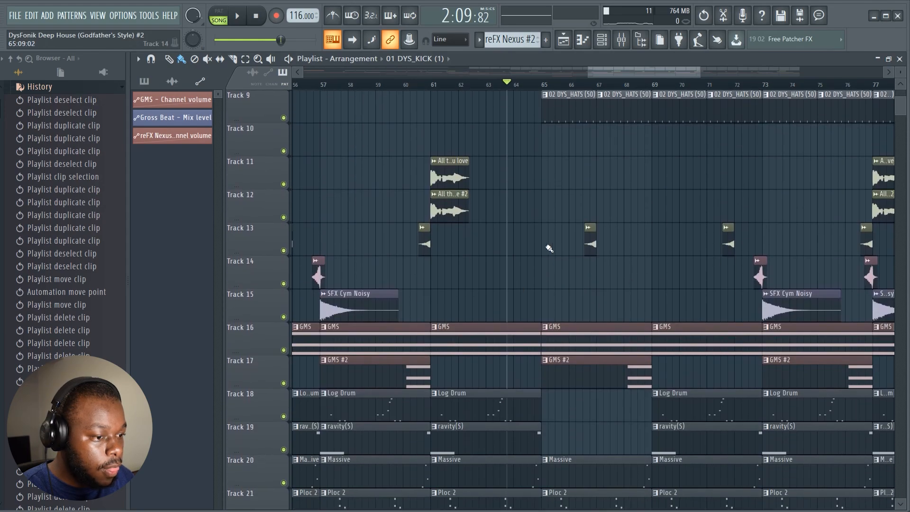
pyautogui.moveTo(375, 304); pyautogui.dragTo(584, 303)
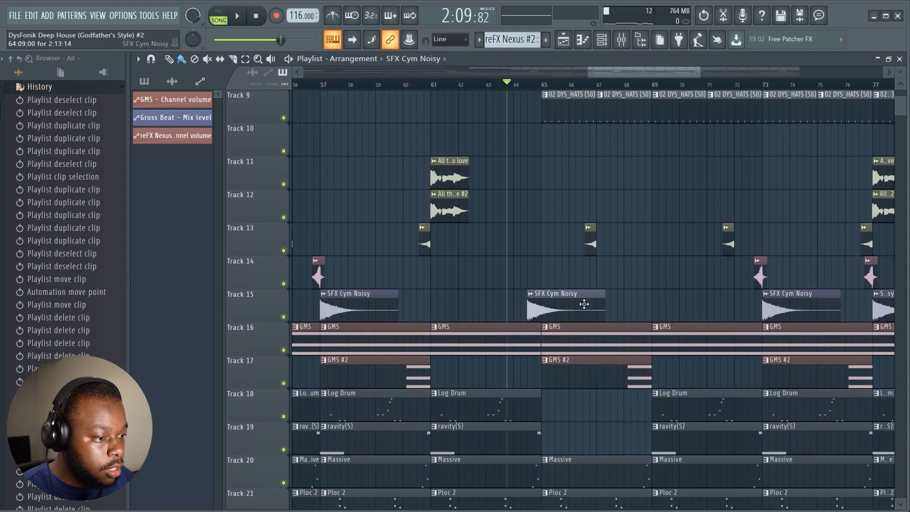
pyautogui.rightClick(581, 306)
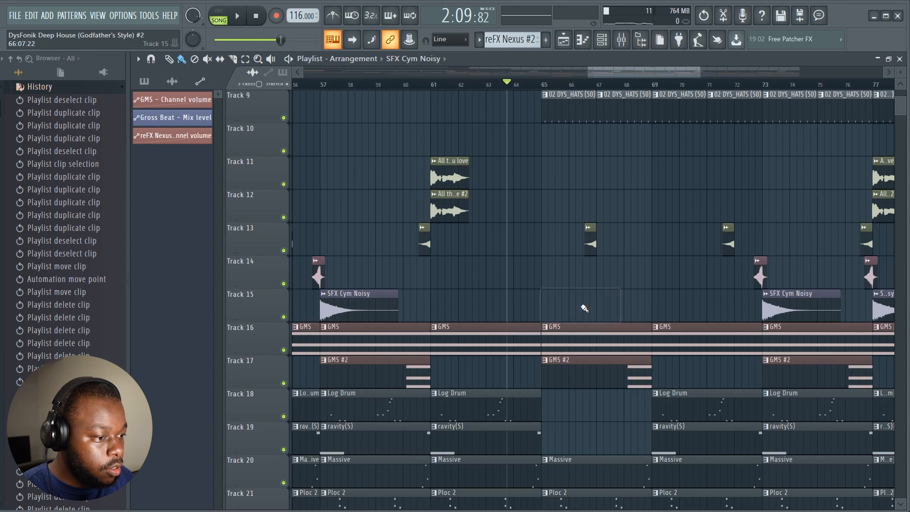
pyautogui.hotkey('ctrl', 'z')
# Clone the SFX Cym Noisy channel and reverse the clone's sample.
pyautogui.click(602, 40)
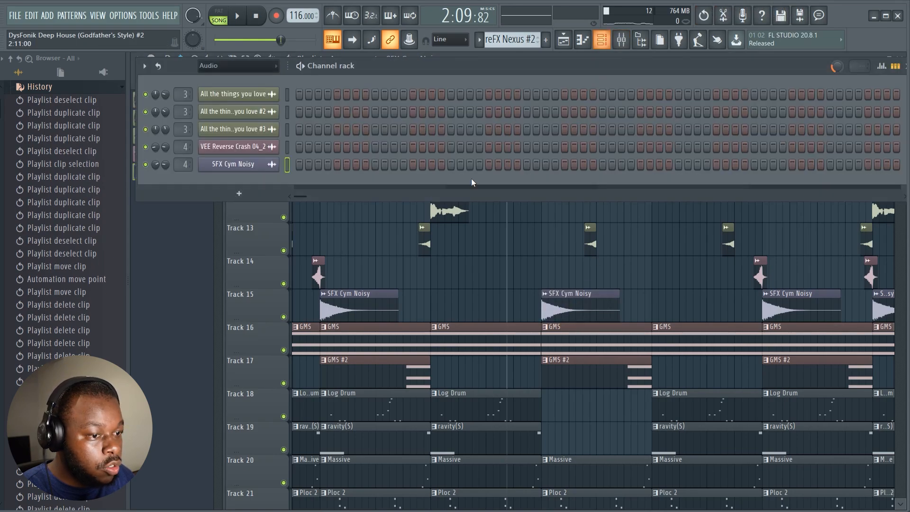
pyautogui.rightClick(217, 164)
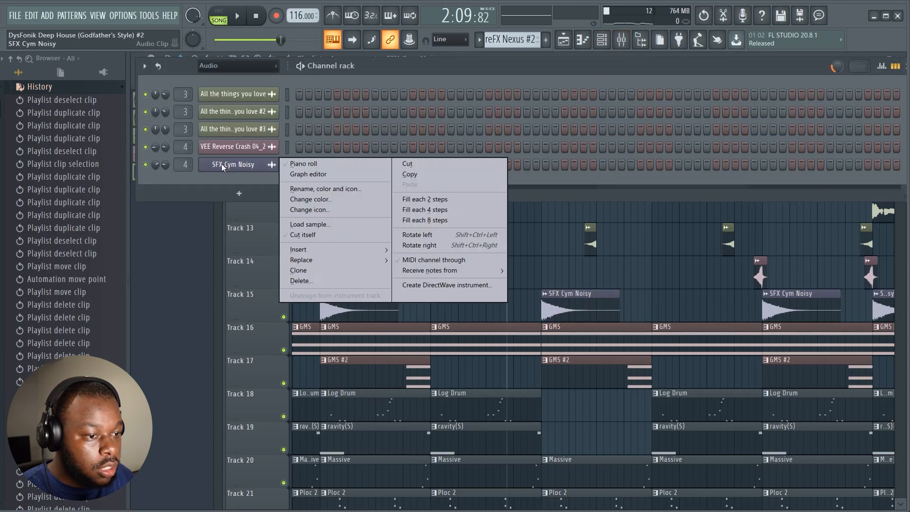
pyautogui.click(338, 271)
pyautogui.click(227, 184)
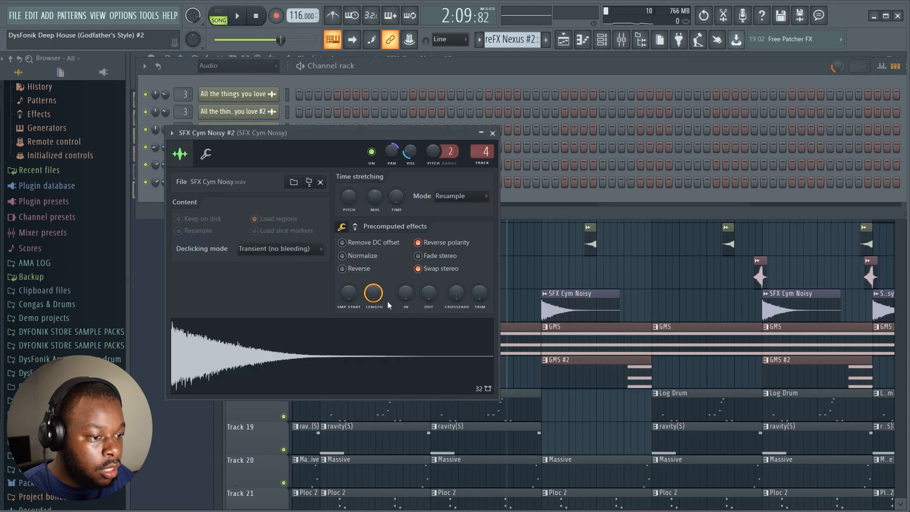
pyautogui.click(342, 268)
# Place the reversed SFX Cym Noisy #2 clip on Track 14 so that it ends at bar 65.
pyautogui.moveTo(374, 348); pyautogui.dragTo(521, 310)
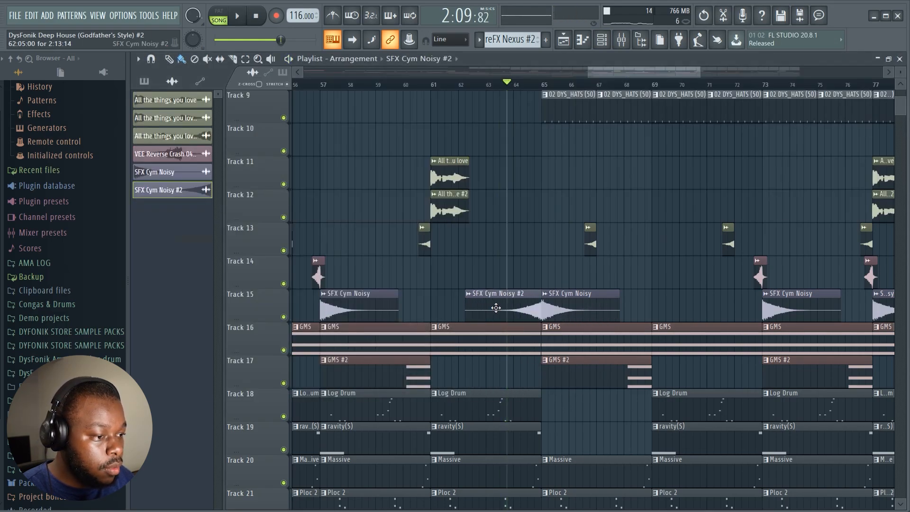
pyautogui.scroll(4, 548, 128)
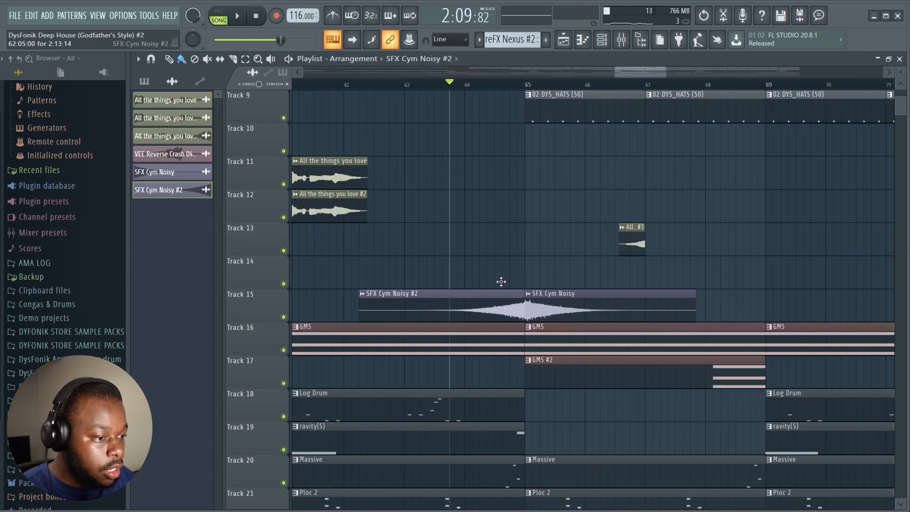
pyautogui.moveTo(501, 282); pyautogui.dragTo(499, 260)
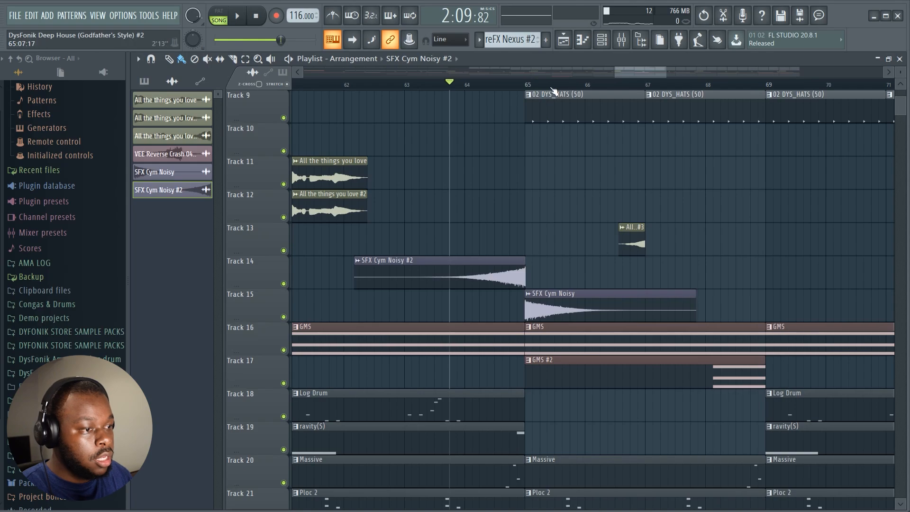
# Move the reversed and normal SFX Cym Noisy clips four bars later so they meet at bar 69, and play the transition.
pyautogui.scroll(-5, 554, 90)
pyautogui.scroll(4, 564, 233)
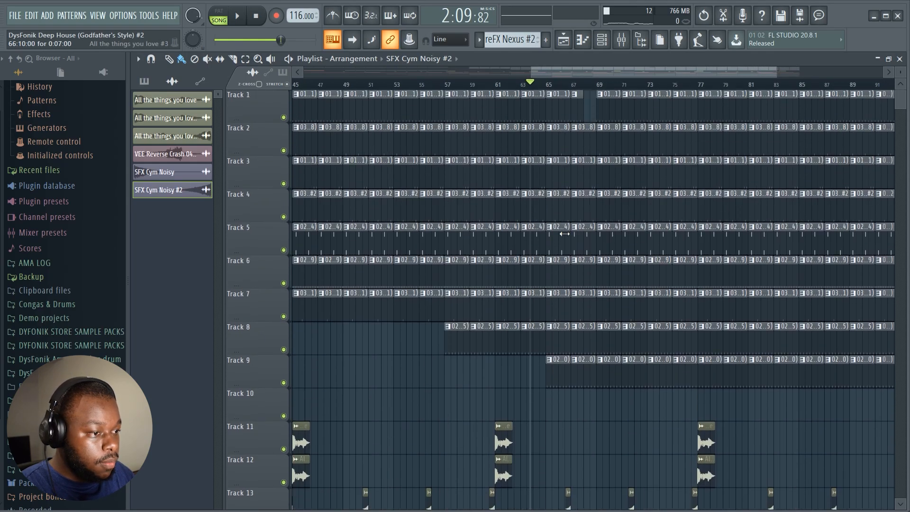
pyautogui.scroll(-5, 576, 199)
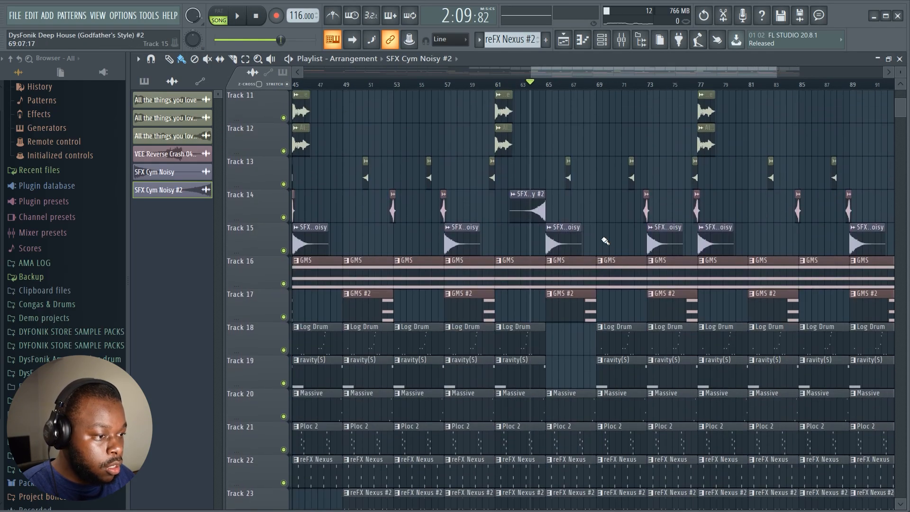
pyautogui.moveTo(598, 242); pyautogui.dragTo(588, 218)
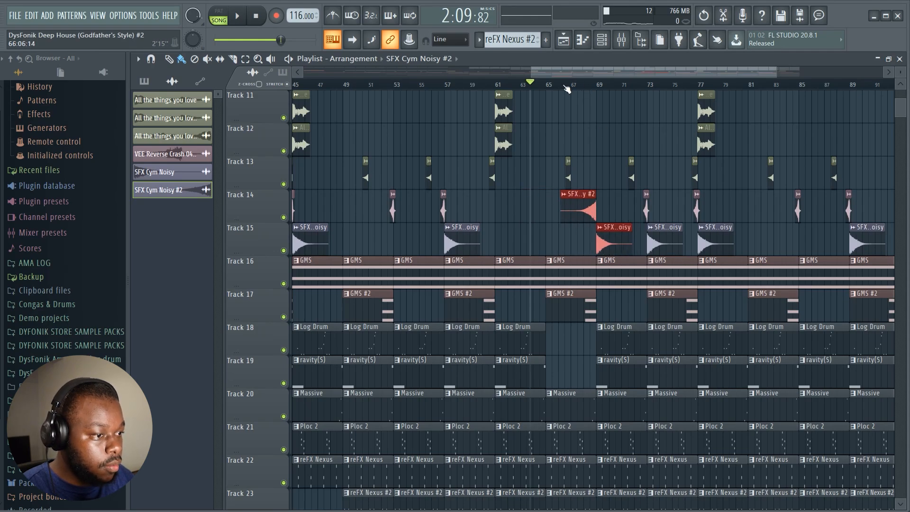
pyautogui.press('space')
pyautogui.scroll(-1, 644, 226)
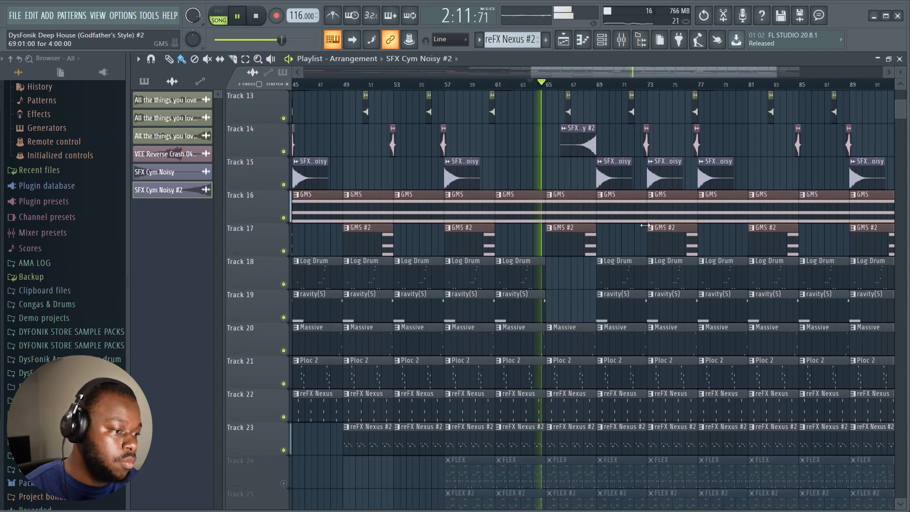
pyautogui.scroll(6, 645, 225)
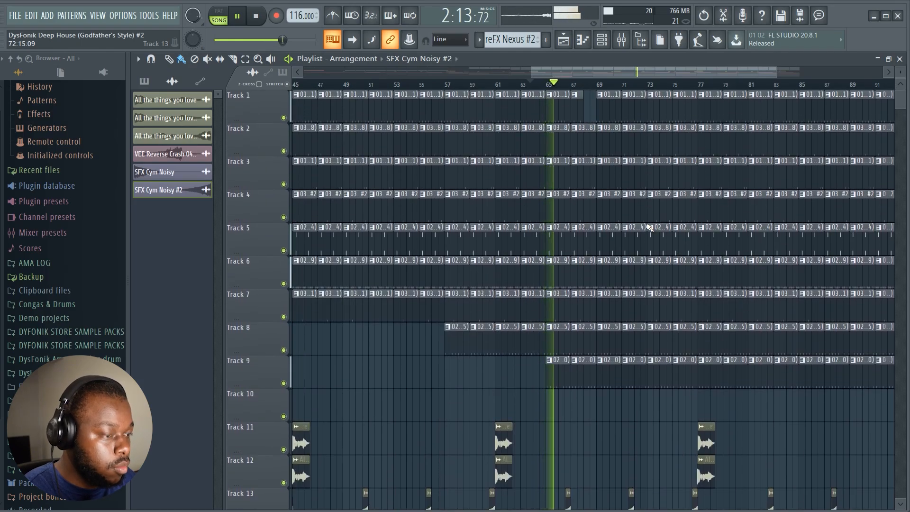
# Delete the muted FLEX and FLEX #2 clips between bars 57 and 69 on Tracks 24 and 25.
pyautogui.scroll(-5, 649, 227)
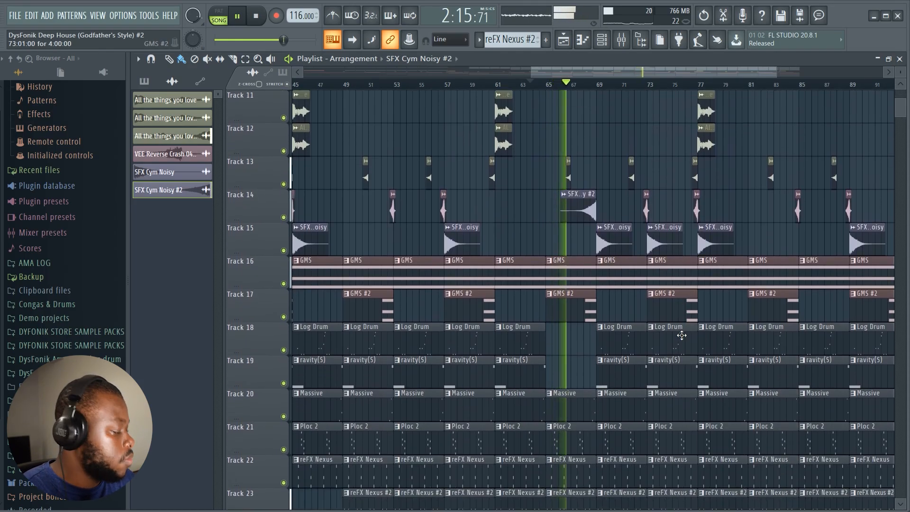
pyautogui.scroll(-4, 682, 335)
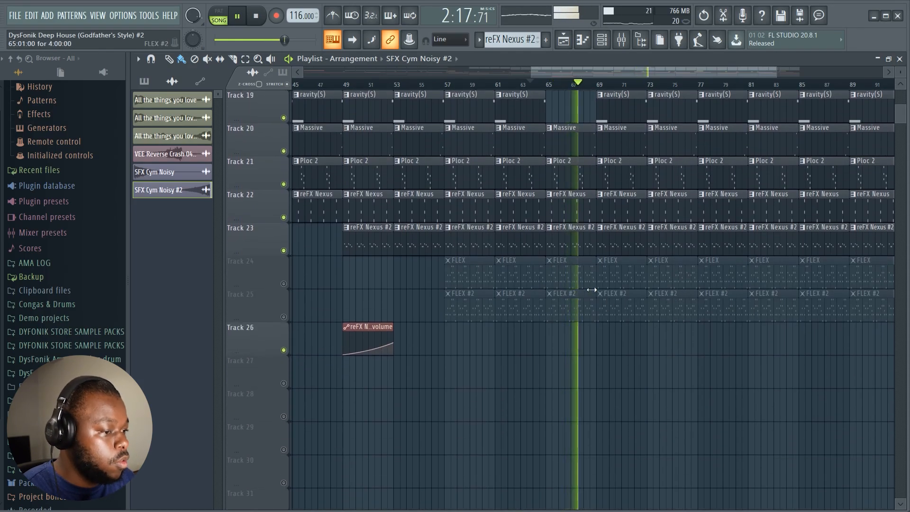
pyautogui.moveTo(579, 334)
pyautogui.mouseDown()
pyautogui.moveTo(479, 304)
pyautogui.moveTo(528, 280)
pyautogui.mouseUp()
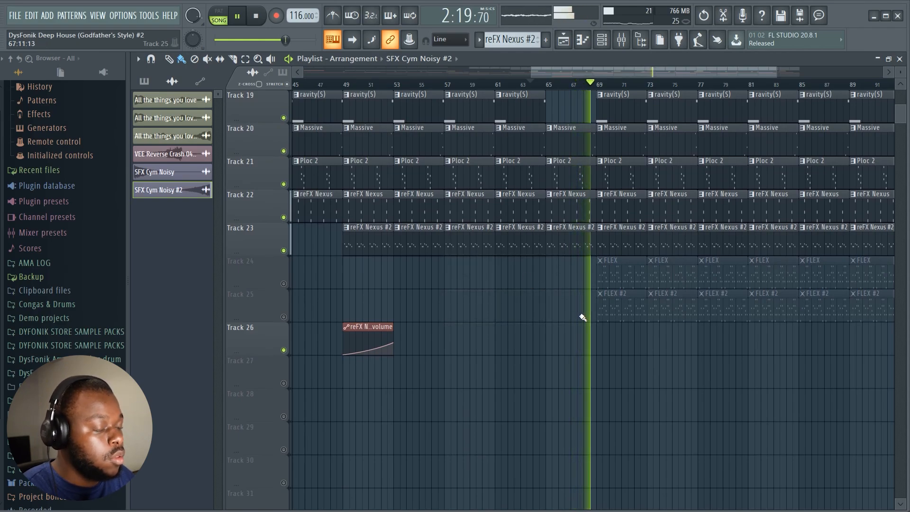
pyautogui.scroll(3, 698, 311)
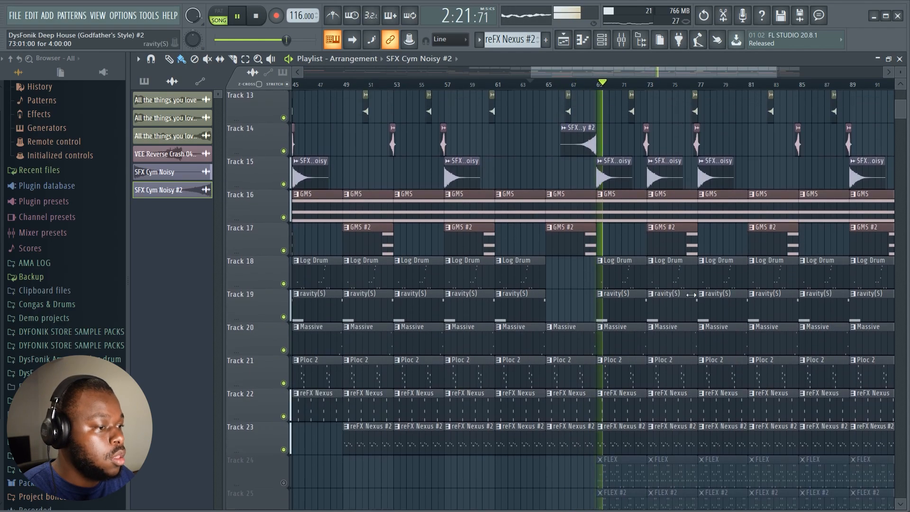
pyautogui.keyDown('ctrl'); pyautogui.scroll(5, 631, 98); pyautogui.keyUp('ctrl')
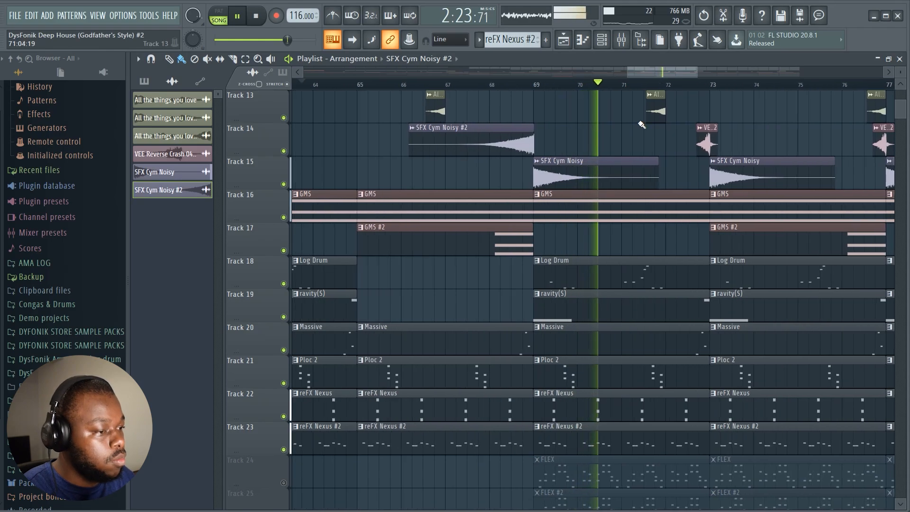
# Look over the arrangement between bars 61 and 97, down to the FLEX and FLEX #2 clips on Tracks 24 and 25.
pyautogui.scroll(2, 686, 97)
pyautogui.keyDown('ctrl'); pyautogui.scroll(-5, 692, 89); pyautogui.keyUp('ctrl')
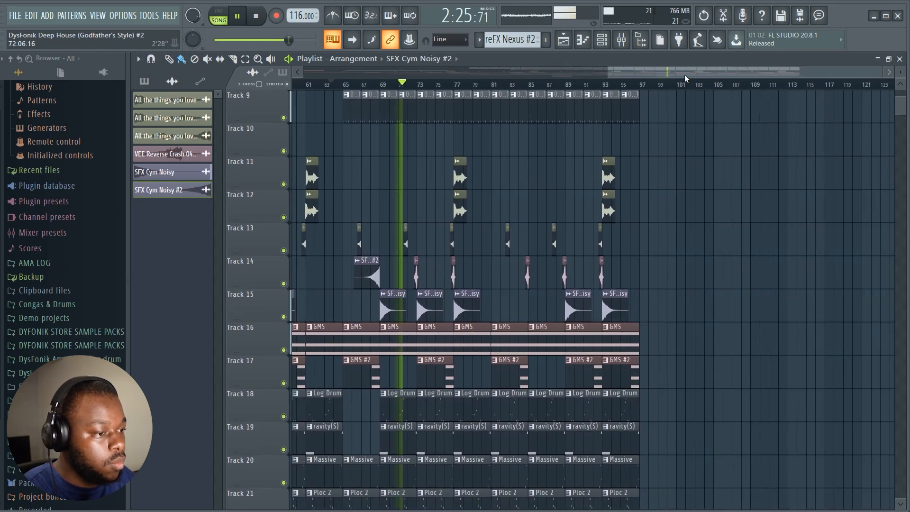
pyautogui.scroll(-4, 543, 265)
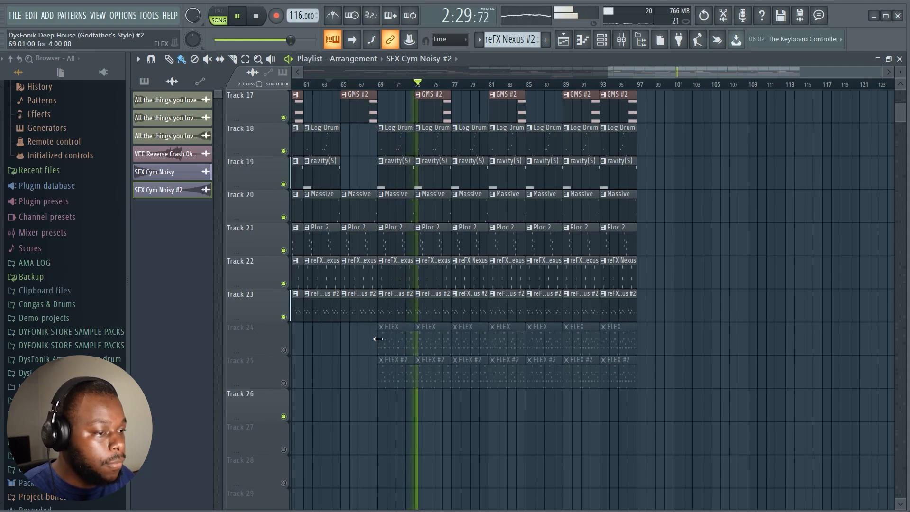
pyautogui.scroll(5, 374, 331)
pyautogui.scroll(1, 359, 241)
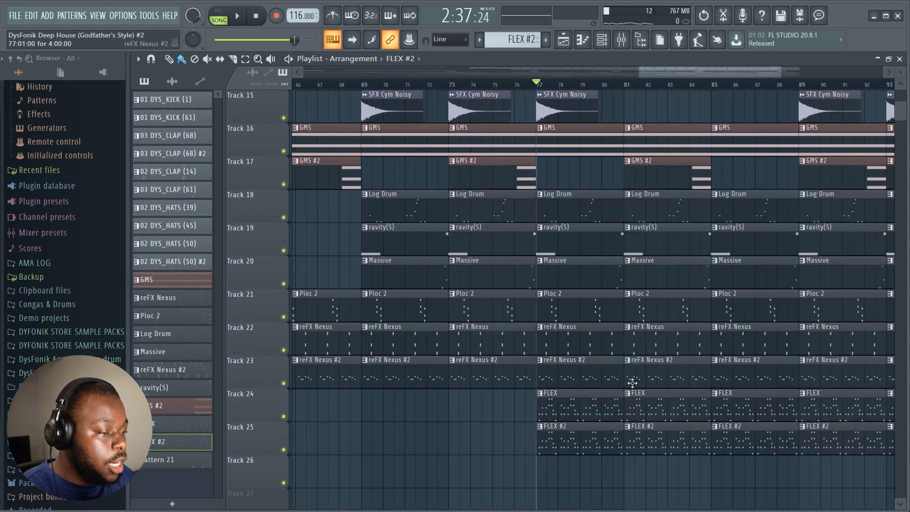
pyautogui.scroll(-2, 738, 379)
pyautogui.scroll(2, 722, 140)
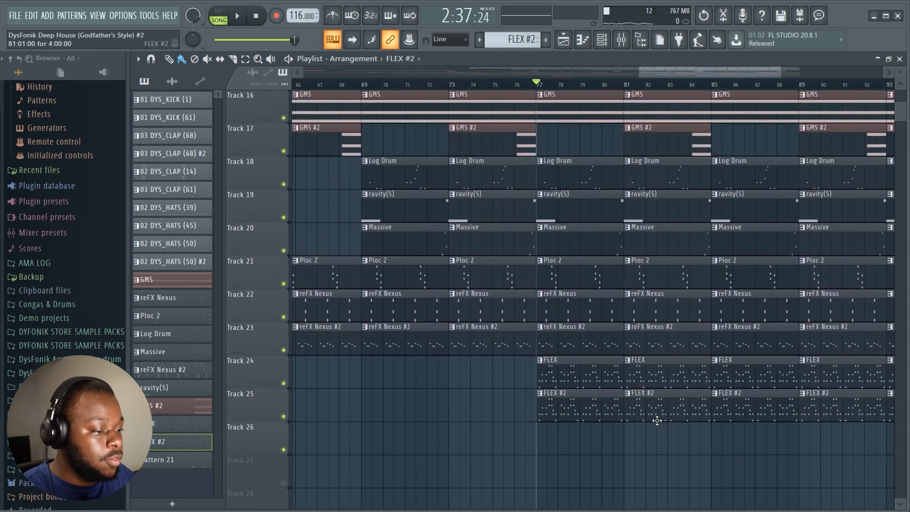
# Mute Track 23 with the reFX Nexus #2 clips and open the FLEX #2 instrument.
pyautogui.click(606, 43)
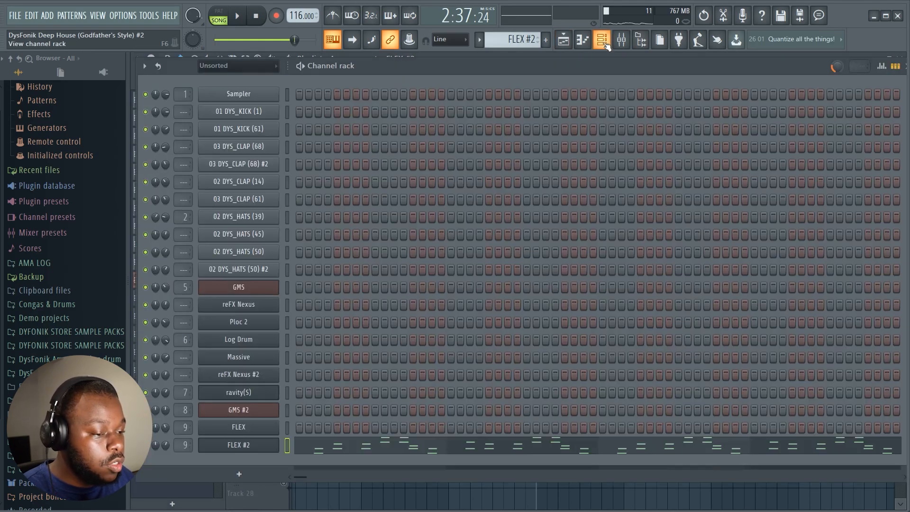
pyautogui.click(265, 443)
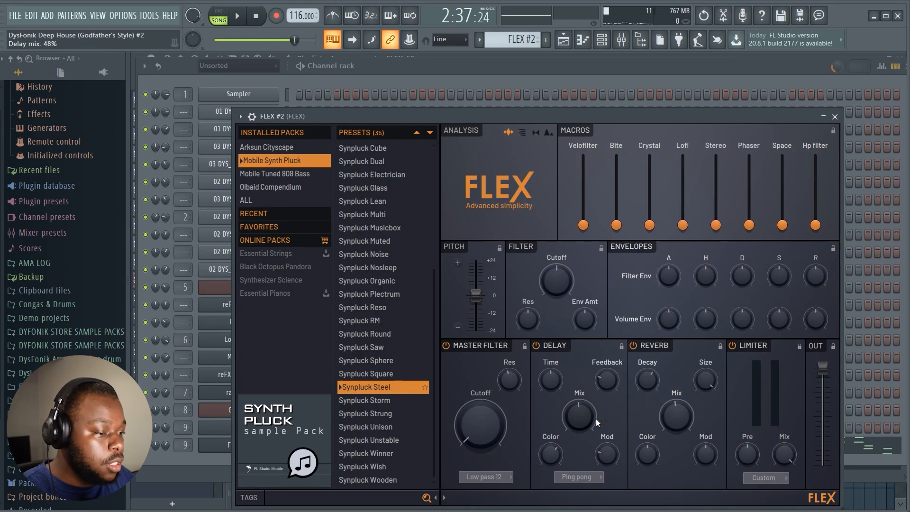
pyautogui.scroll(-5, 667, 417)
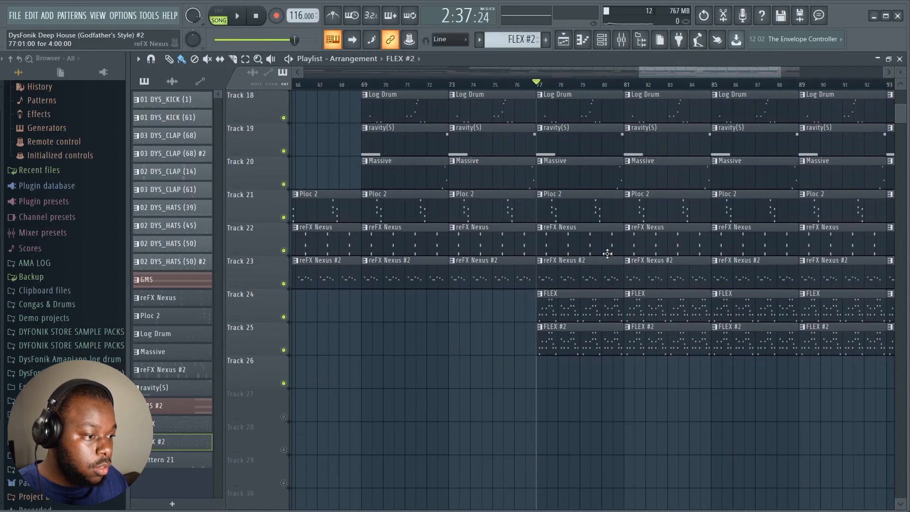
pyautogui.click(283, 283)
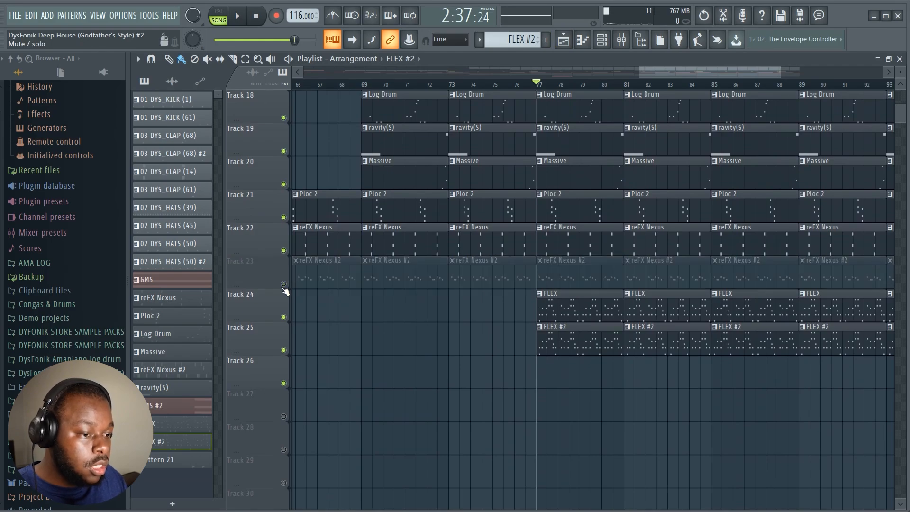
pyautogui.click(602, 41)
pyautogui.click(271, 445)
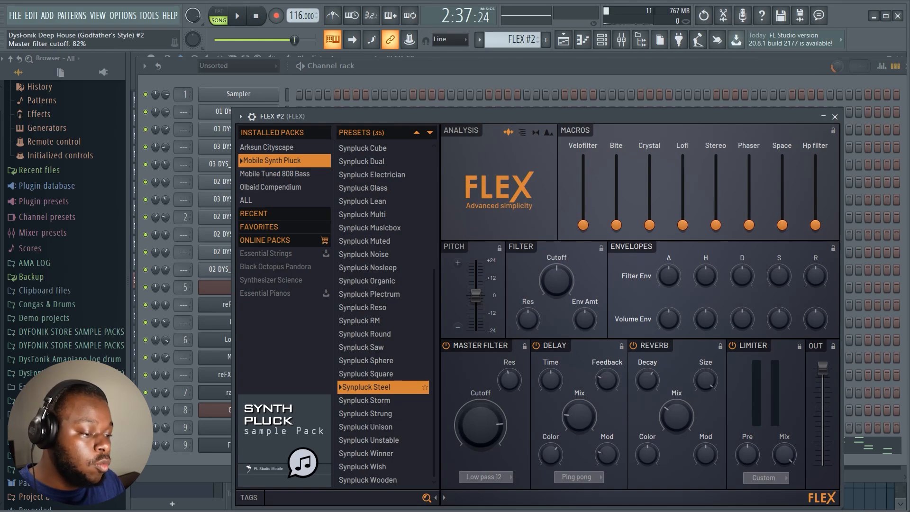
# Play from bar 77 and try sweeping the FLEX #2 master filter cutoff, raising the delay mix to 84% and the reverb mix to 60%.
pyautogui.press('space')
pyautogui.moveTo(487, 435); pyautogui.dragTo(487, 493)
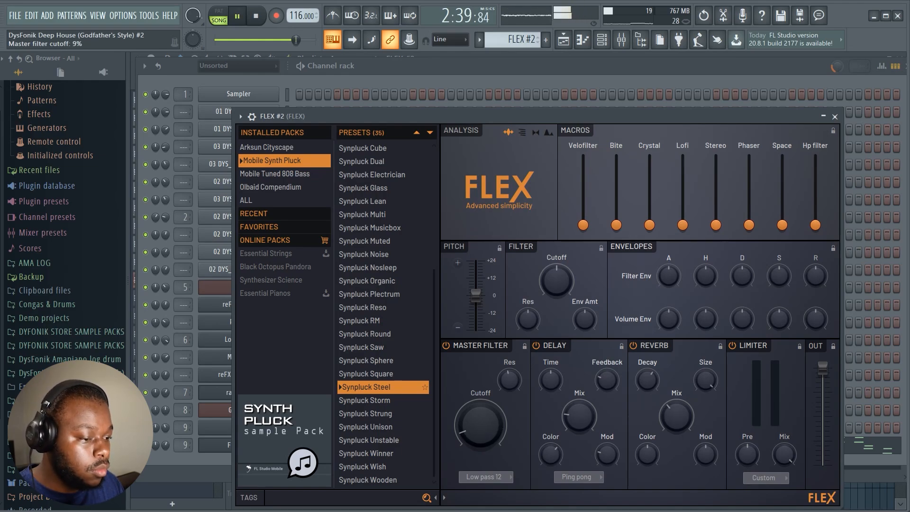
pyautogui.moveTo(488, 434); pyautogui.dragTo(488, 433)
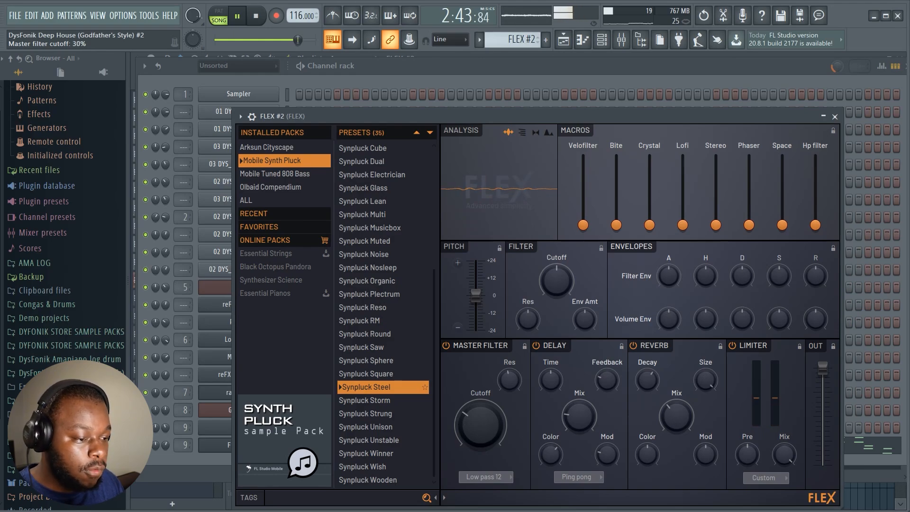
pyautogui.moveTo(488, 432); pyautogui.dragTo(488, 421)
pyautogui.moveTo(570, 428); pyautogui.dragTo(570, 426)
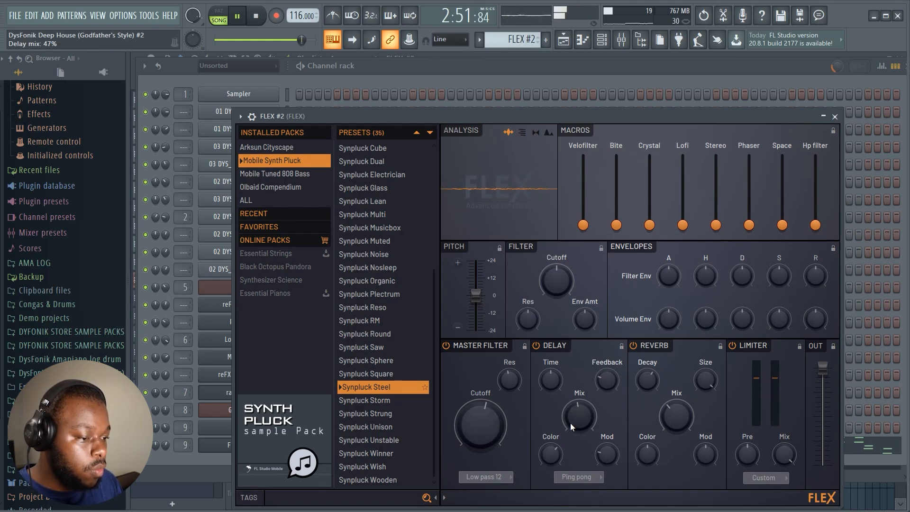
pyautogui.moveTo(676, 416); pyautogui.dragTo(676, 413)
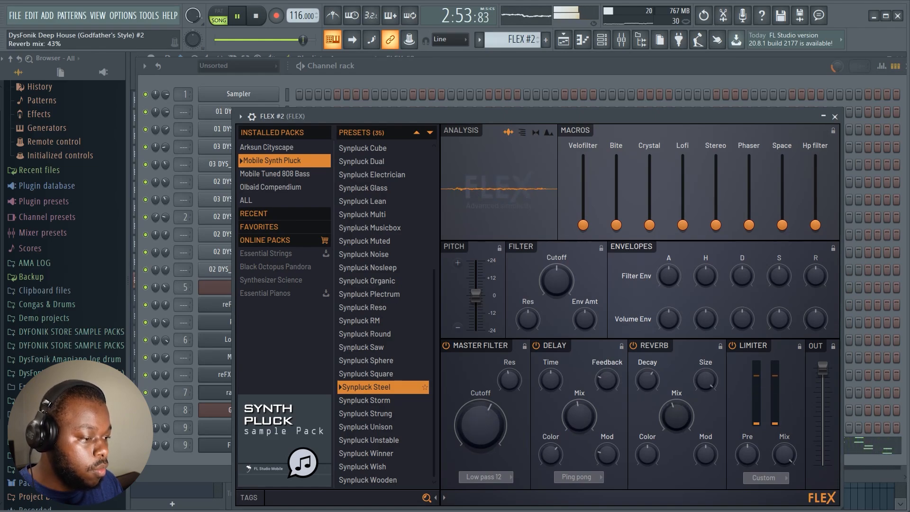
pyautogui.moveTo(582, 428); pyautogui.dragTo(582, 427)
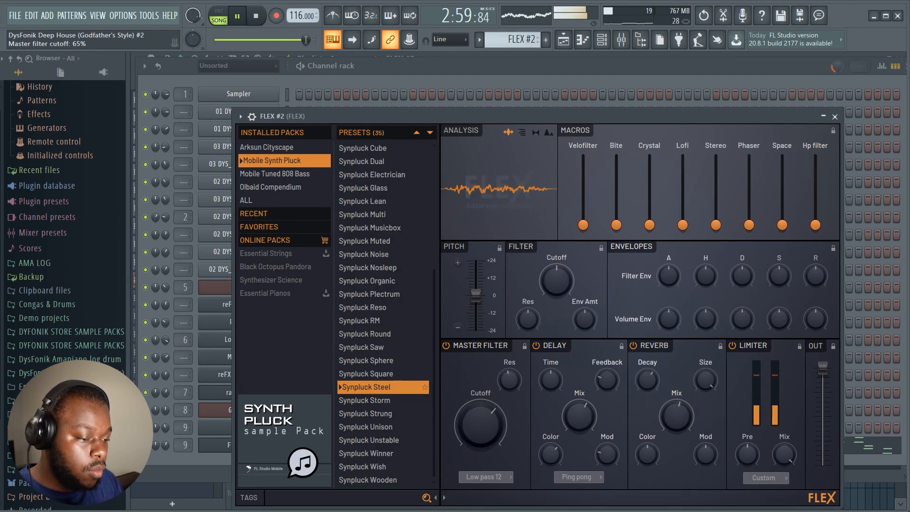
pyautogui.moveTo(480, 424); pyautogui.dragTo(480, 422)
pyautogui.moveTo(579, 415); pyautogui.dragTo(579, 414)
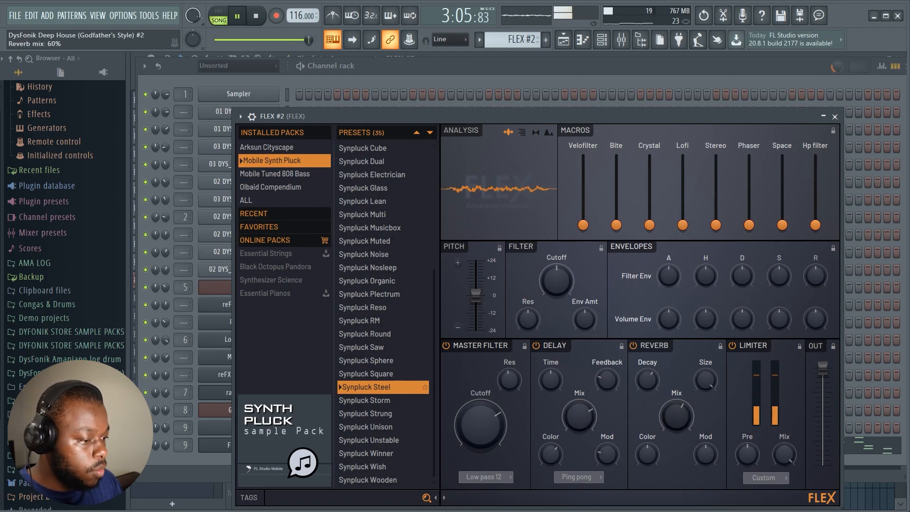
pyautogui.moveTo(580, 417); pyautogui.dragTo(580, 411)
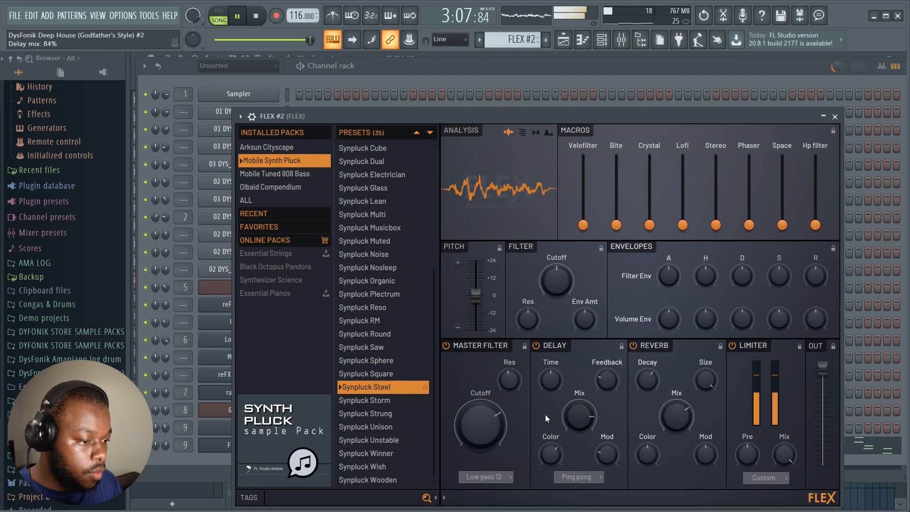
# Turn the FLEX #2 master filter cutoff down to 0% and stop playback.
pyautogui.moveTo(480, 424); pyautogui.dragTo(480, 469)
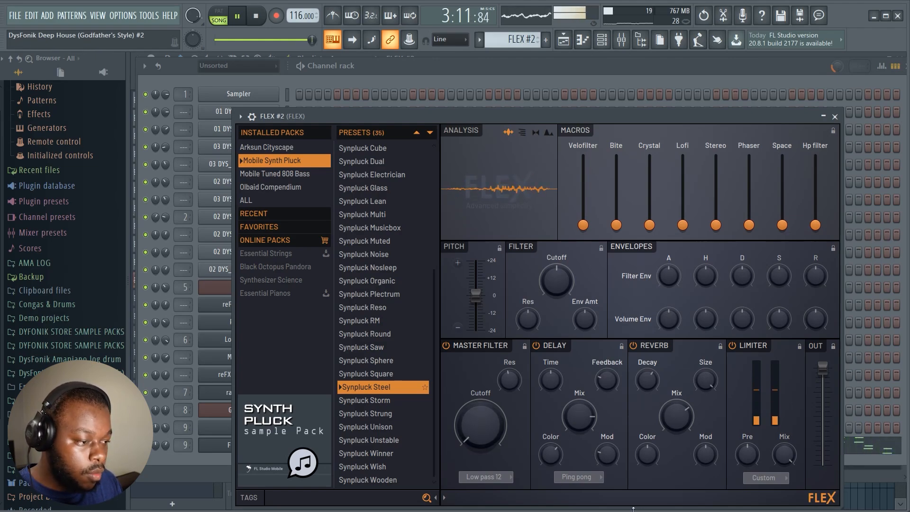
pyautogui.press('space')
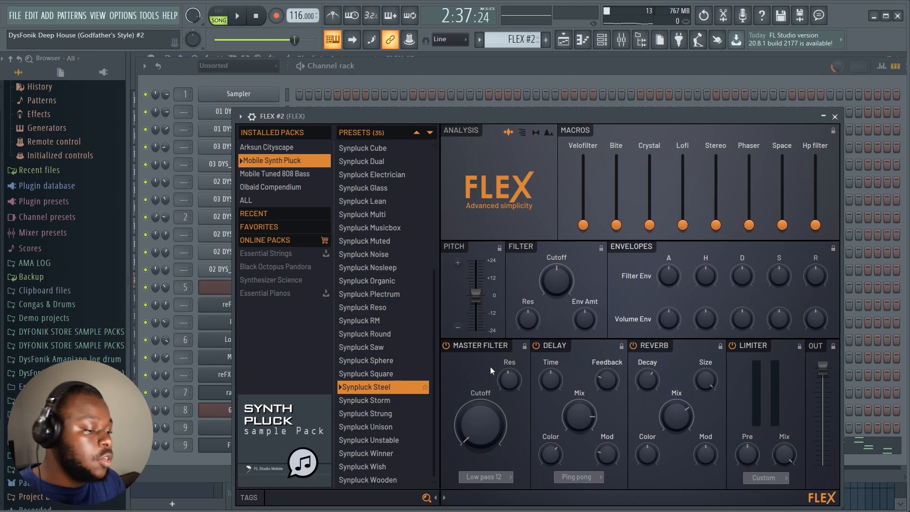
# Return to the playlist and select the time range from bar 77 to bar 93.
pyautogui.click(577, 44)
pyautogui.scroll(10, 733, 181)
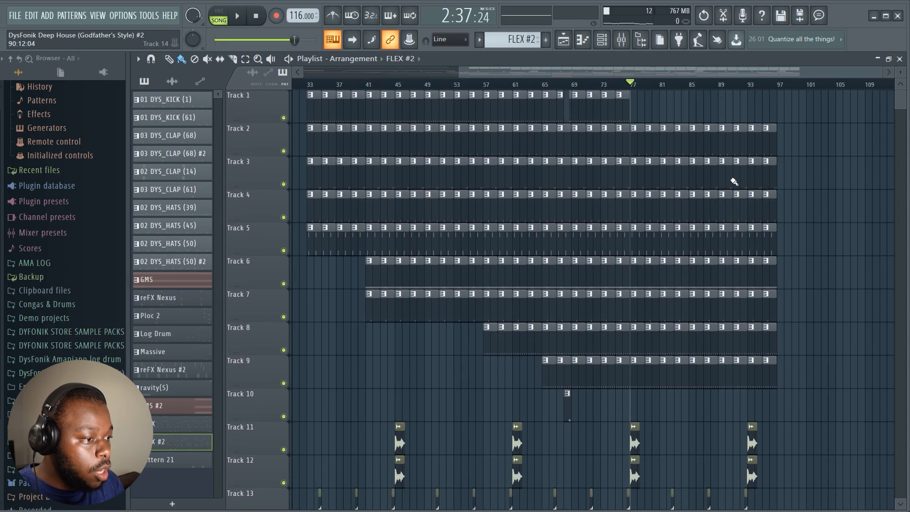
pyautogui.scroll(5, 734, 90)
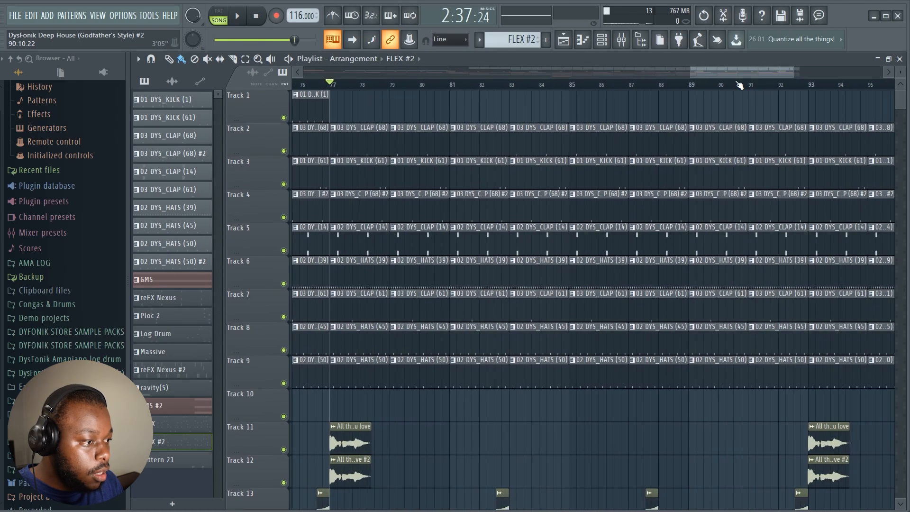
pyautogui.scroll(-4, 739, 85)
pyautogui.scroll(-3, 790, 128)
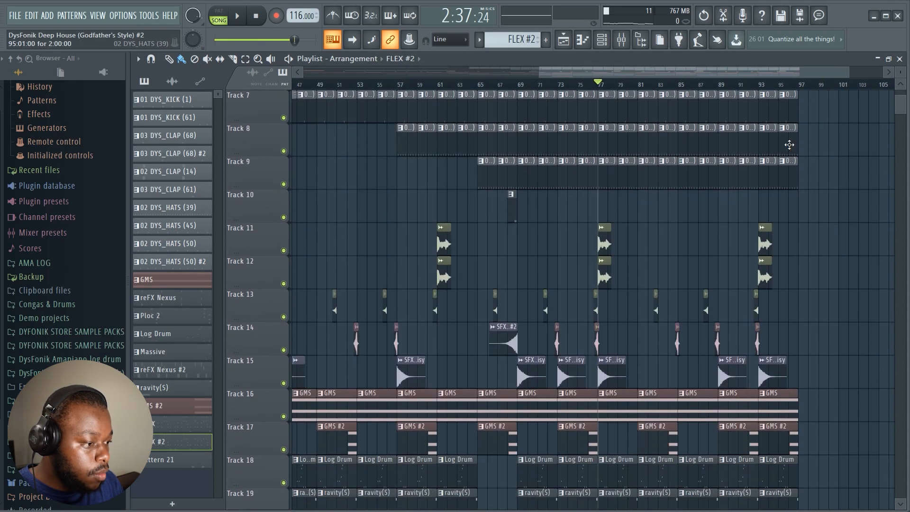
pyautogui.moveTo(762, 87); pyautogui.dragTo(598, 85)
pyautogui.scroll(5, 692, 94)
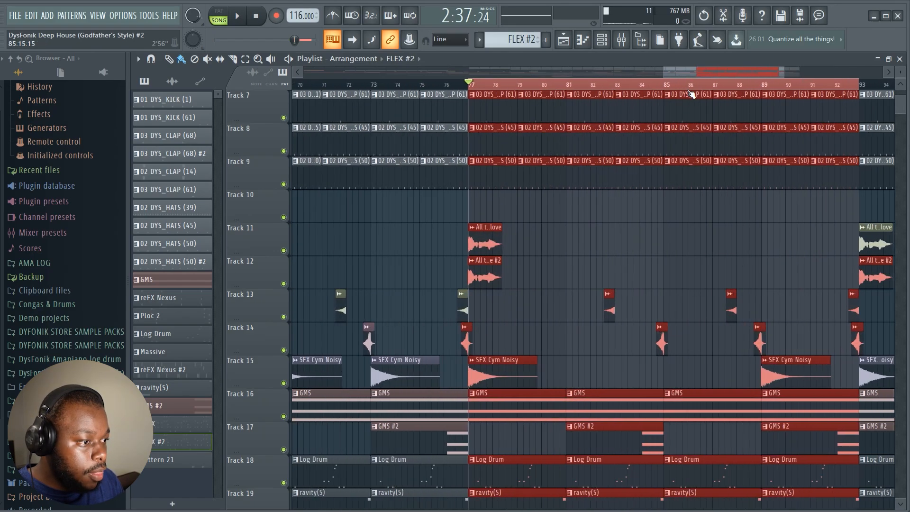
pyautogui.scroll(3, 769, 199)
pyautogui.scroll(-5, 736, 91)
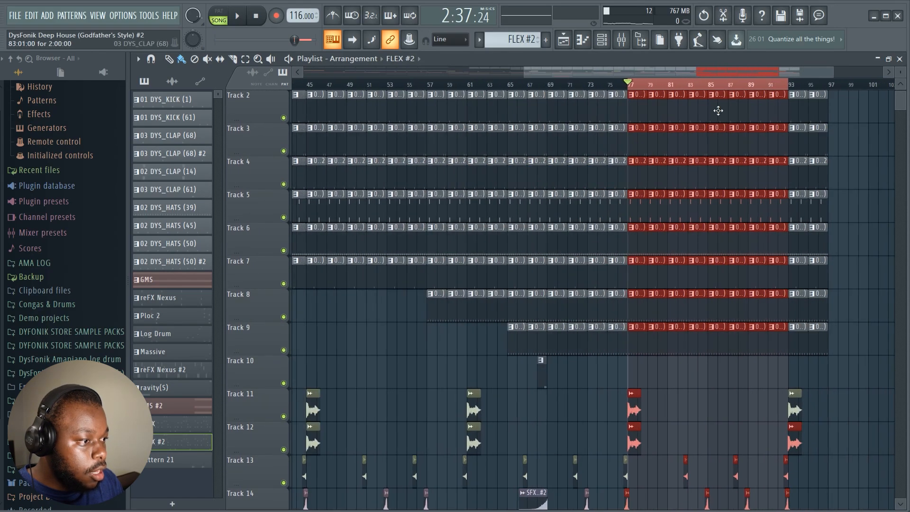
# Select the FLEX #2 clips between bars 77 and 97 on Track 25 and merge them into one pattern clip.
pyautogui.scroll(-5, 715, 112)
pyautogui.scroll(-4, 742, 133)
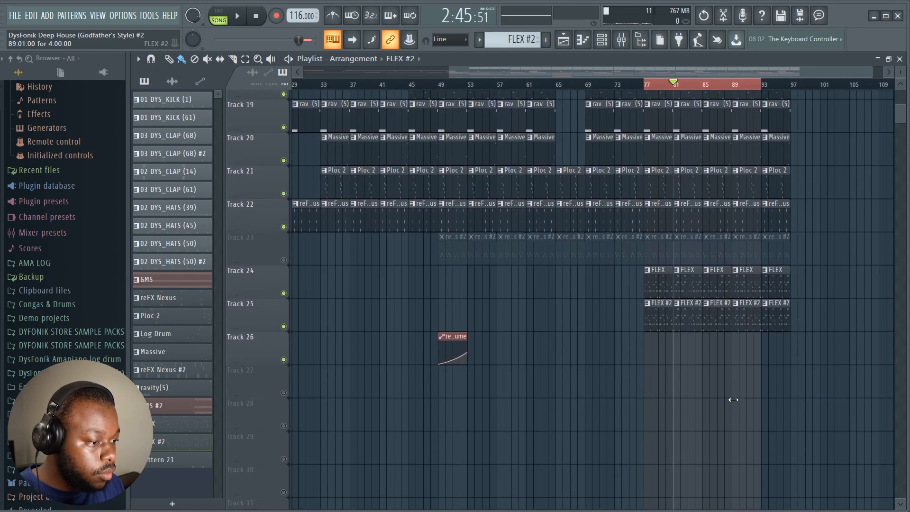
pyautogui.scroll(2, 712, 85)
pyautogui.scroll(-4, 712, 86)
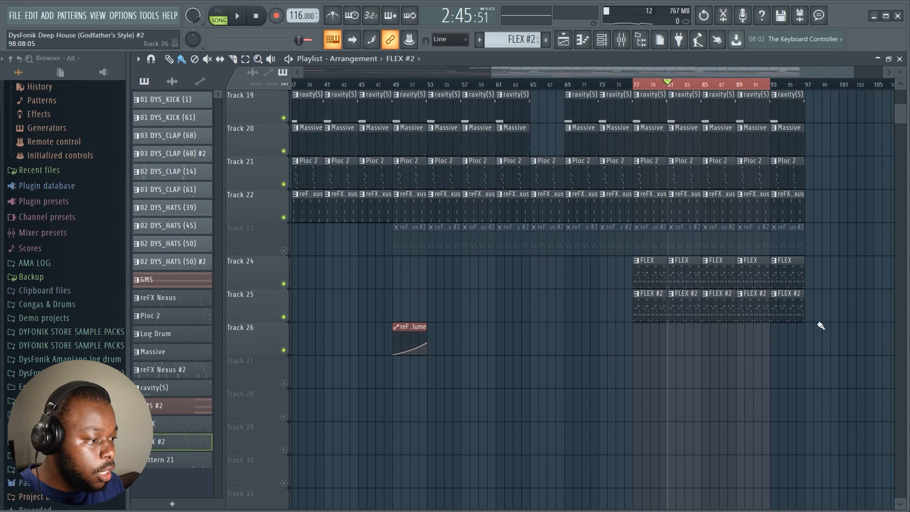
pyautogui.moveTo(824, 355); pyautogui.dragTo(636, 288)
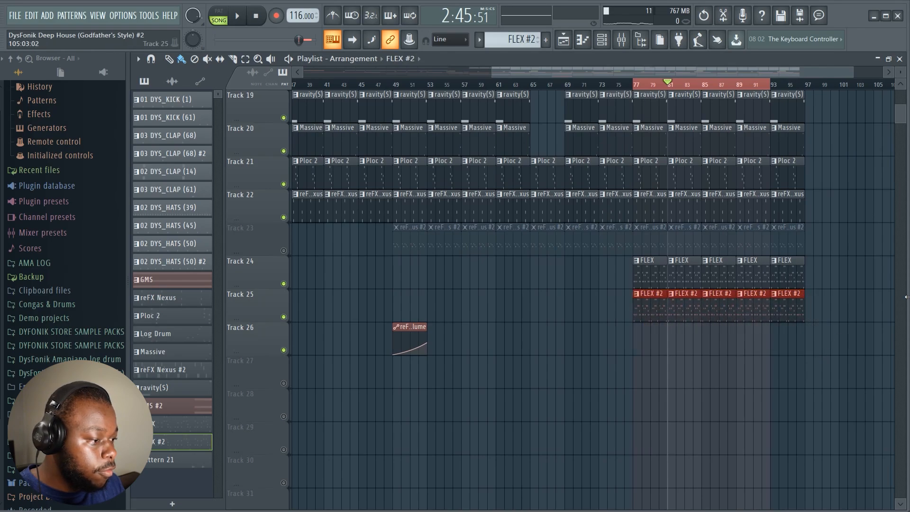
pyautogui.rightClick(251, 305)
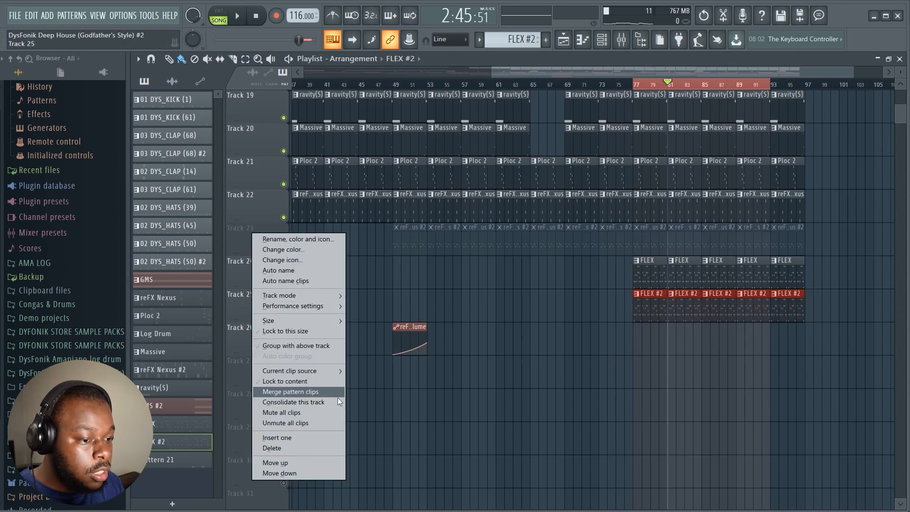
pyautogui.click(301, 392)
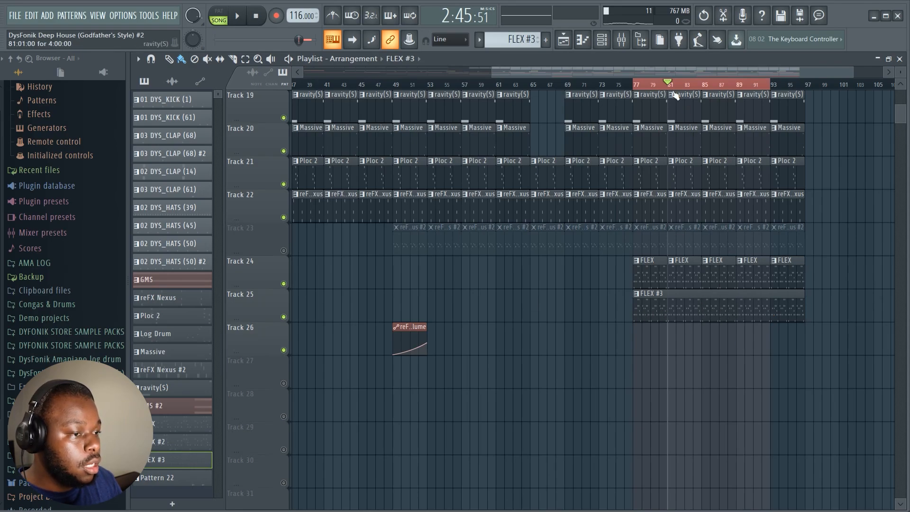
# Return the playhead to bar 77 and open the FLEX #2 instrument from the channel rack.
pyautogui.click(258, 18)
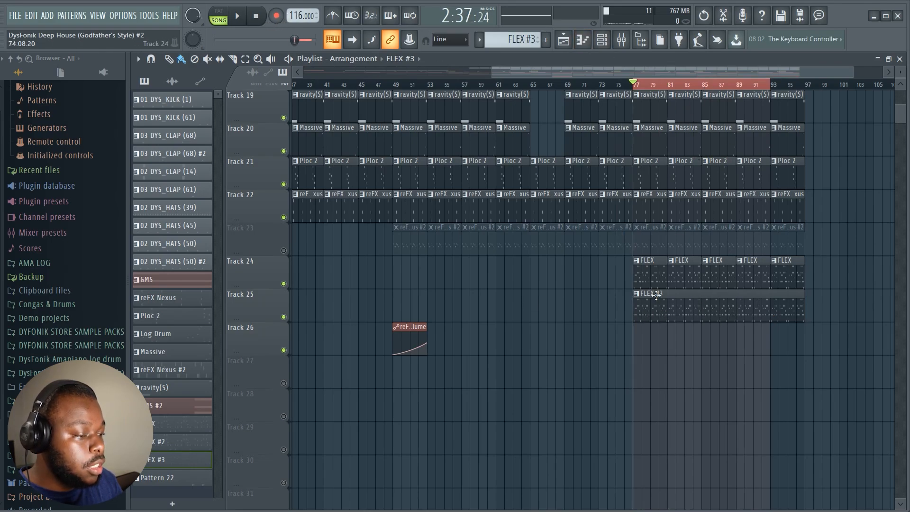
pyautogui.click(601, 39)
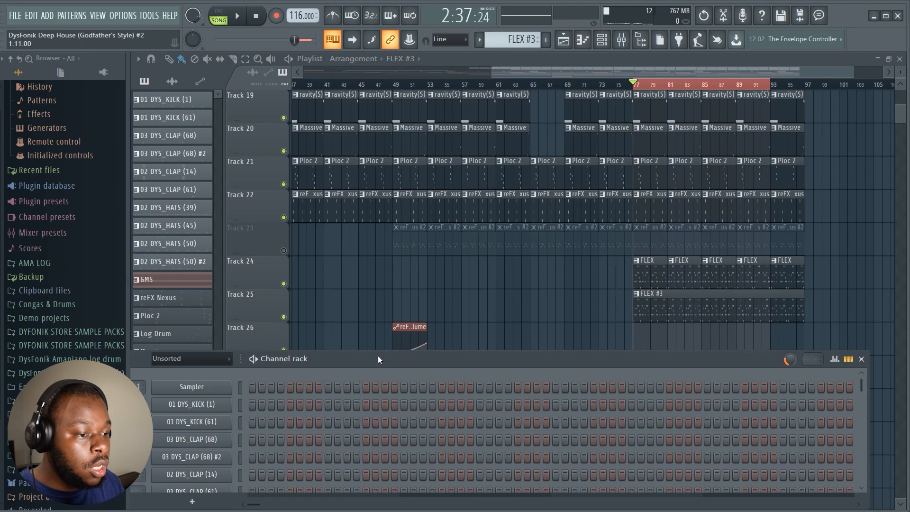
pyautogui.moveTo(391, 368); pyautogui.dragTo(393, 260)
pyautogui.scroll(-5, 334, 326)
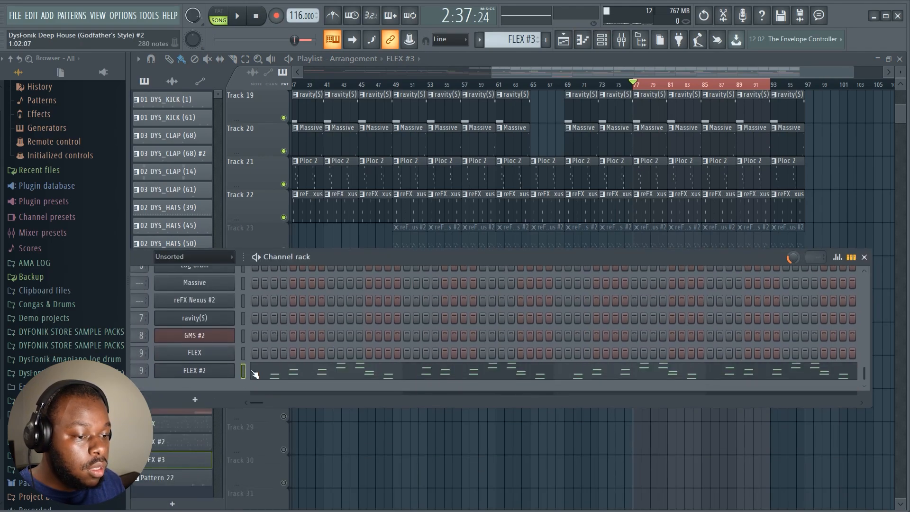
pyautogui.click(223, 374)
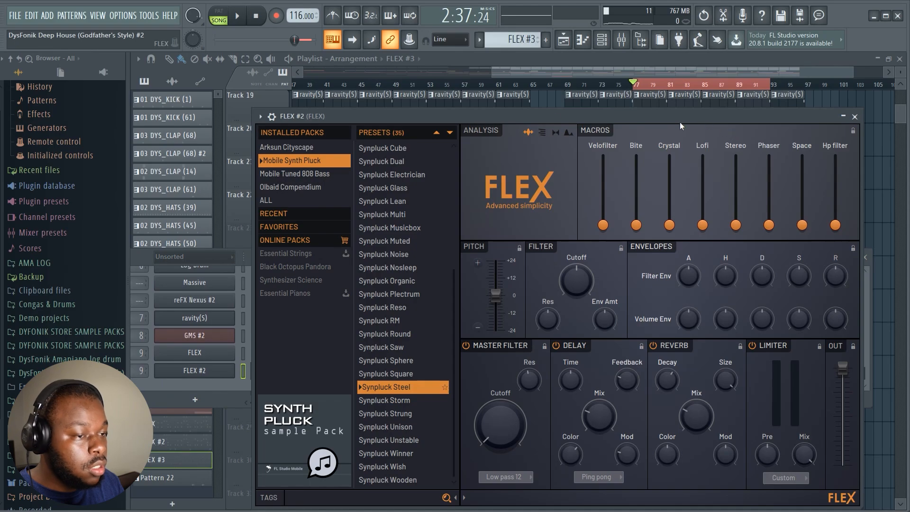
# Record notes and automation from bar 77 while gradually raising the FLEX #2 master filter cutoff to 64%.
pyautogui.press('r')
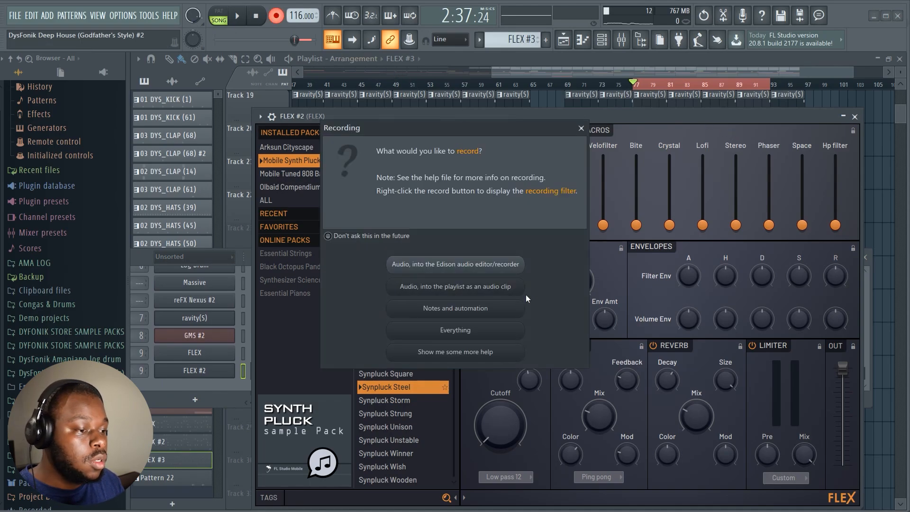
pyautogui.click(459, 309)
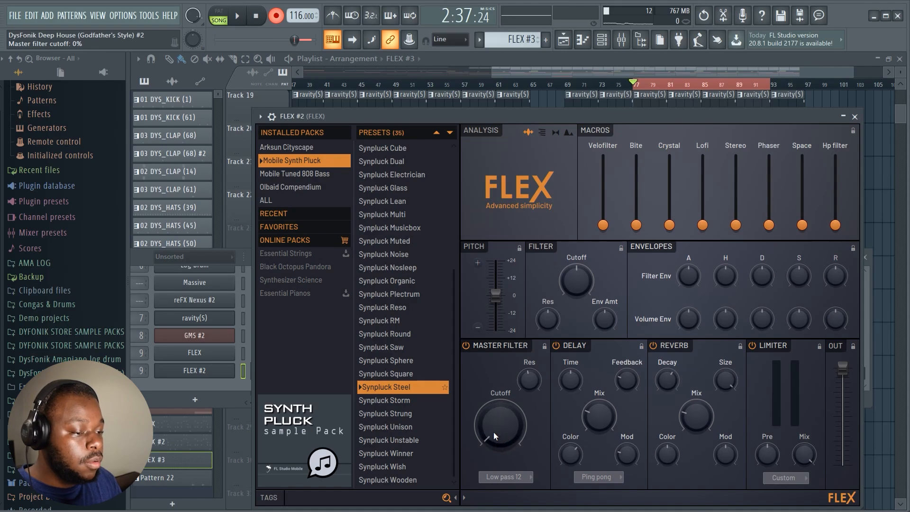
pyautogui.press('space')
pyautogui.moveTo(493, 431); pyautogui.dragTo(493, 362)
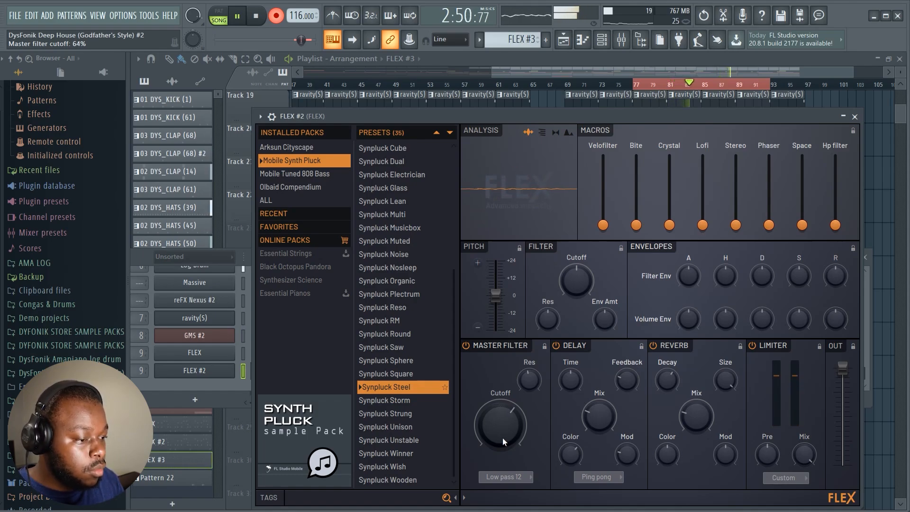
# Keep recording while raising the FLEX #2 delay mix to 63%, reverb mix to 74% and master filter cutoff to 78%.
pyautogui.moveTo(597, 420); pyautogui.dragTo(597, 394)
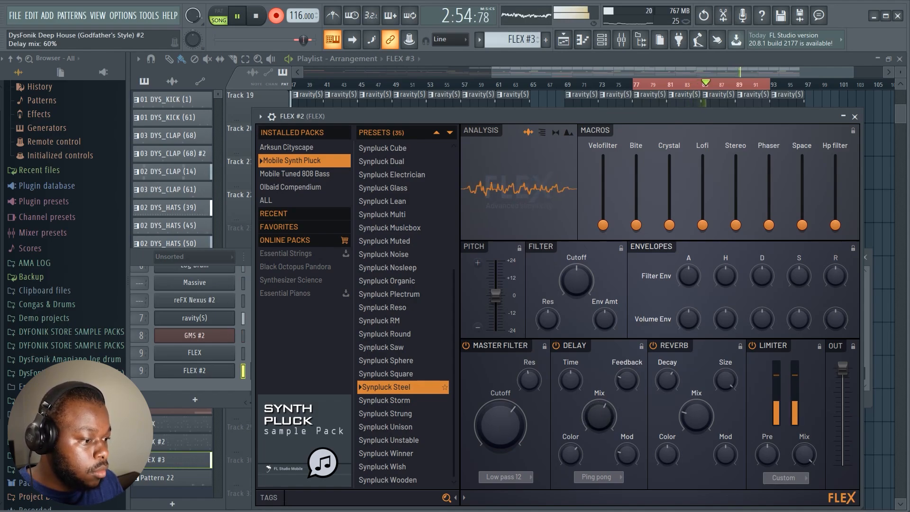
pyautogui.moveTo(704, 427); pyautogui.dragTo(704, 411)
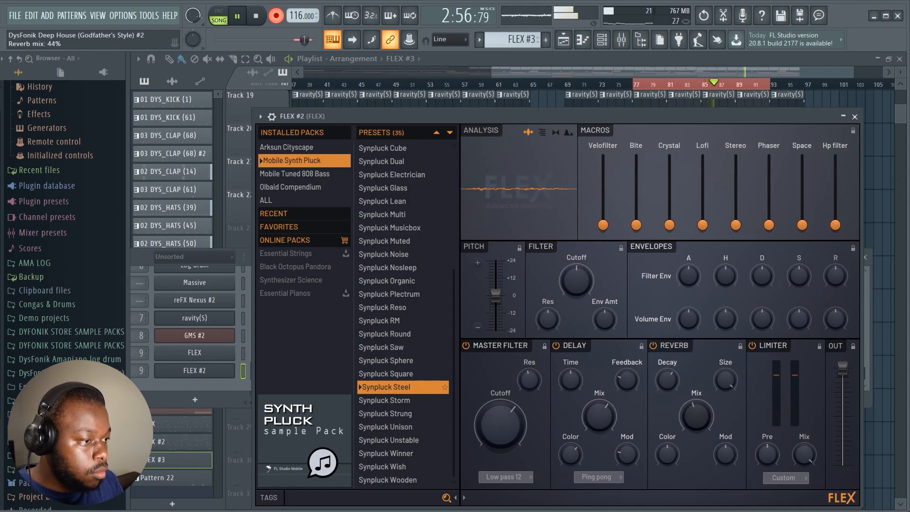
pyautogui.moveTo(529, 421); pyautogui.dragTo(529, 413)
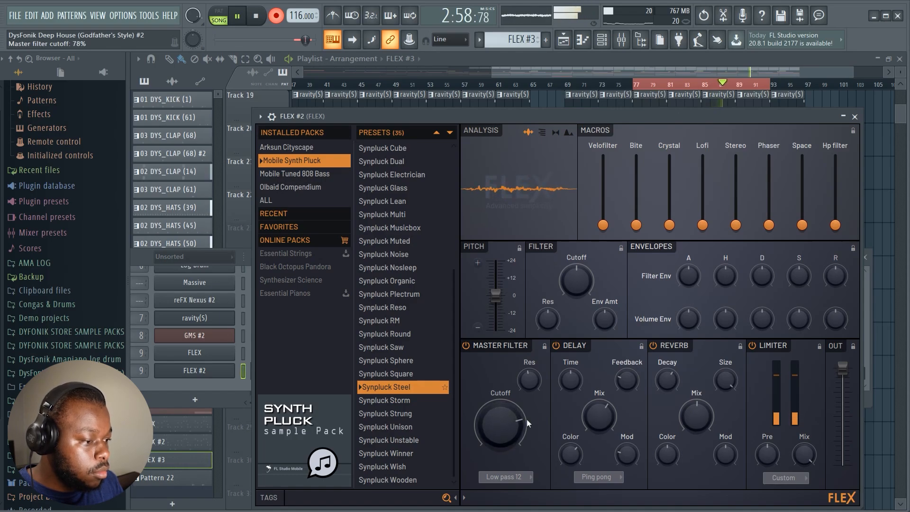
pyautogui.moveTo(599, 415); pyautogui.dragTo(598, 413)
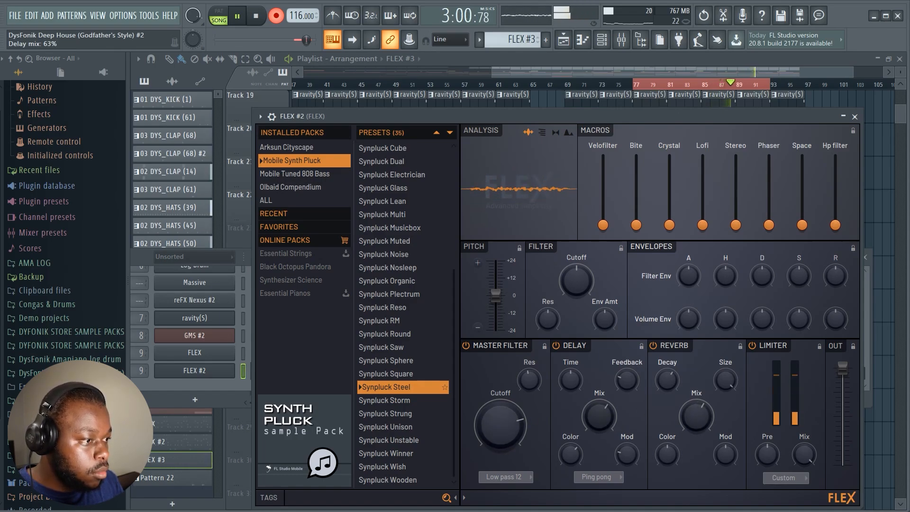
pyautogui.moveTo(680, 422); pyautogui.dragTo(681, 408)
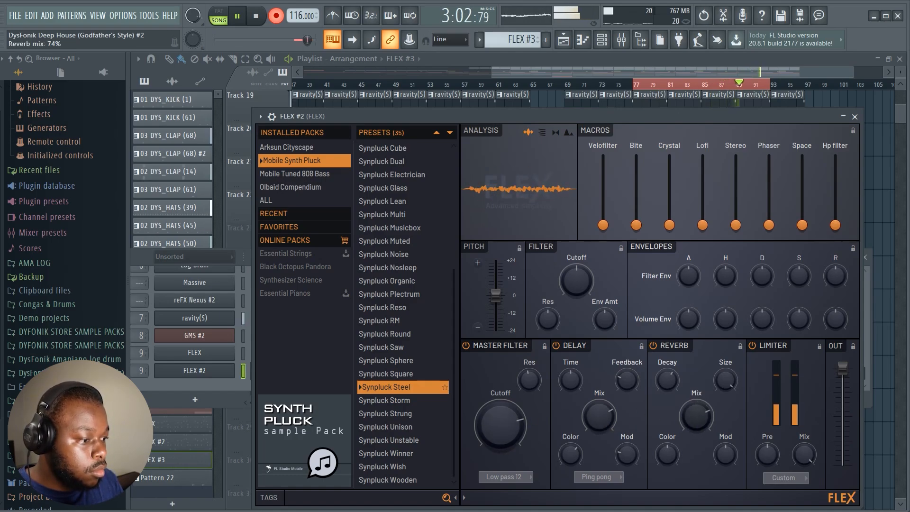
# Record the final delay mix, reverb mix and master filter cutoff moves on FLEX #2 up to bar 93, then stop playback.
pyautogui.moveTo(599, 415); pyautogui.dragTo(600, 412)
pyautogui.moveTo(684, 412); pyautogui.dragTo(684, 410)
pyautogui.moveTo(491, 431); pyautogui.dragTo(500, 412)
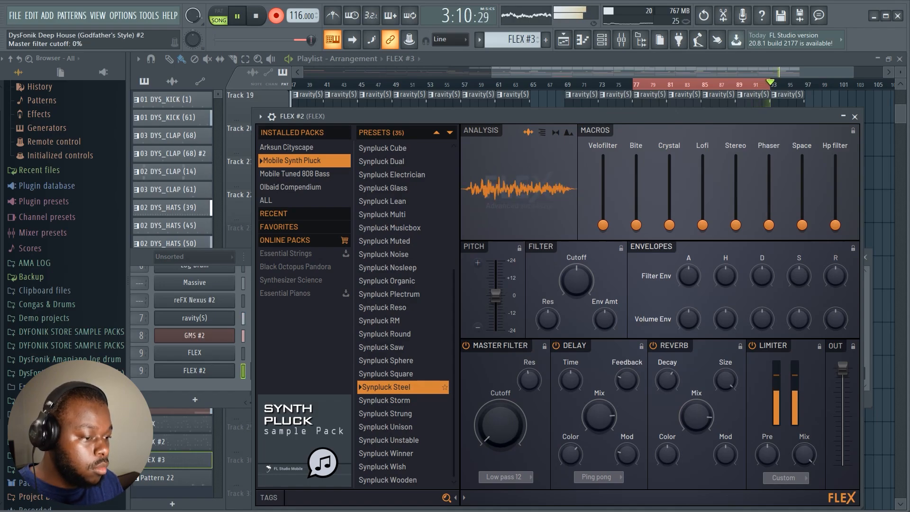
pyautogui.press('space')
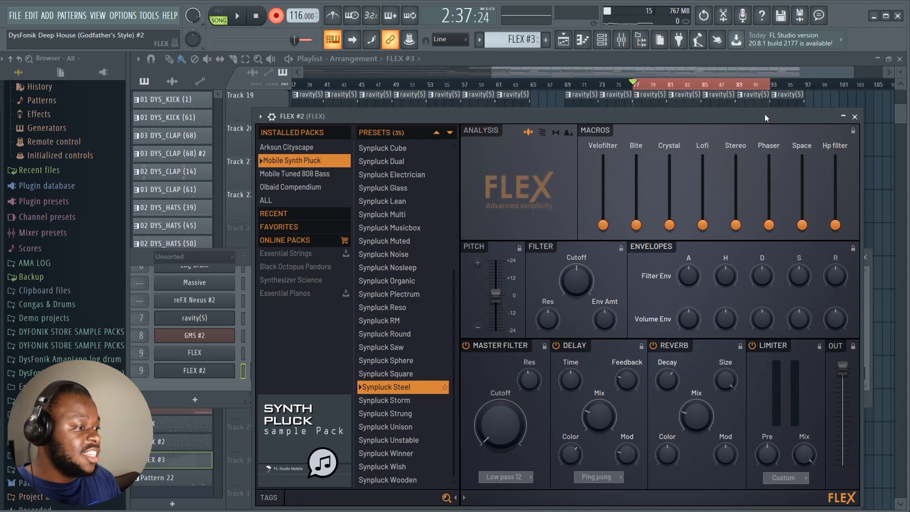
# Close the FLEX #2 window and play the arrangement from bar 77 with recording off and no time selection.
pyautogui.rightClick(893, 176)
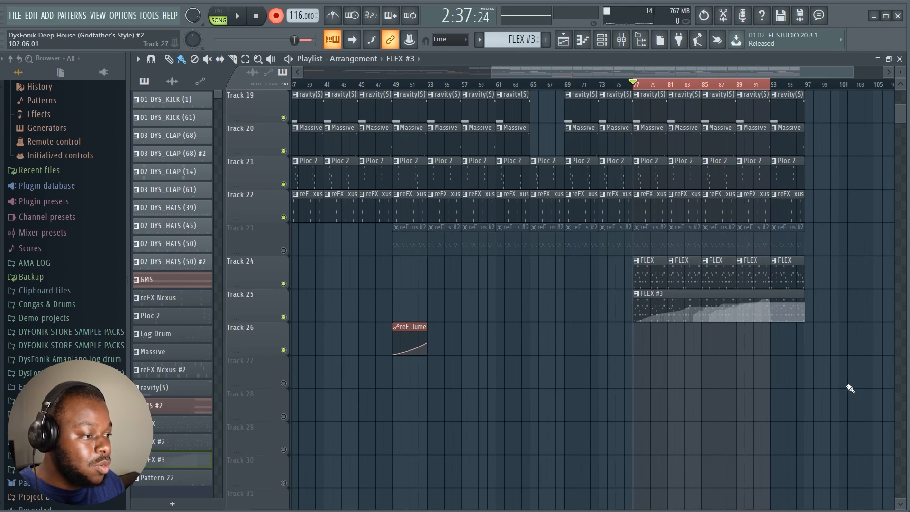
pyautogui.scroll(-3, 849, 387)
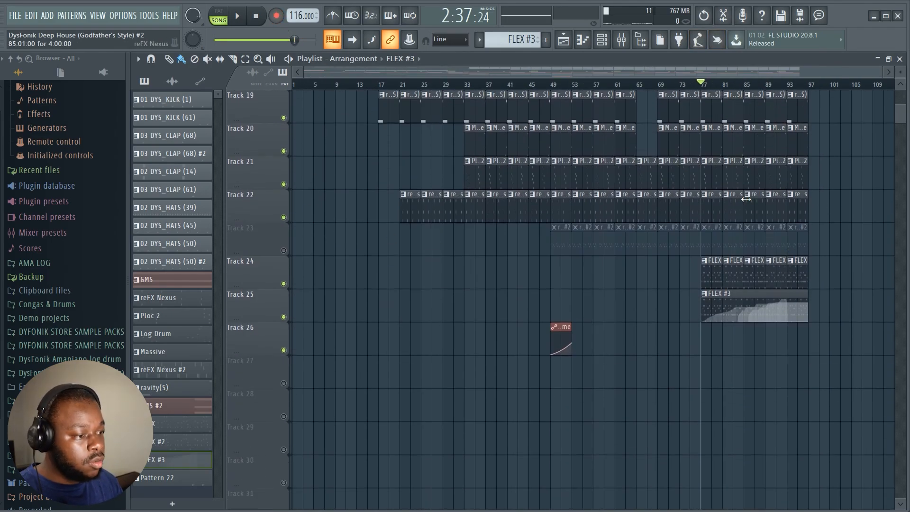
pyautogui.press('space')
# Leave the kick out of Track 1 from bar 77 and place kick clips again between bars 93 and 97.
pyautogui.scroll(8, 832, 204)
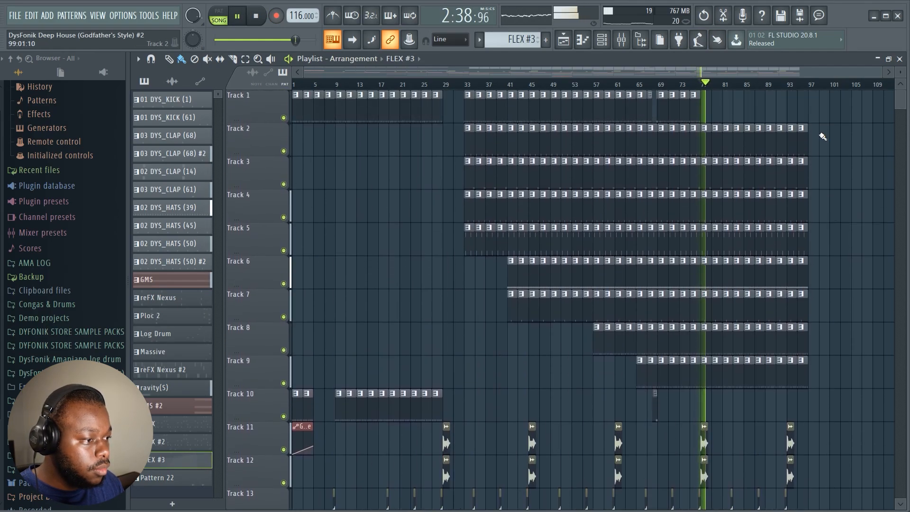
pyautogui.moveTo(767, 113); pyautogui.dragTo(805, 116)
pyautogui.scroll(-3, 855, 199)
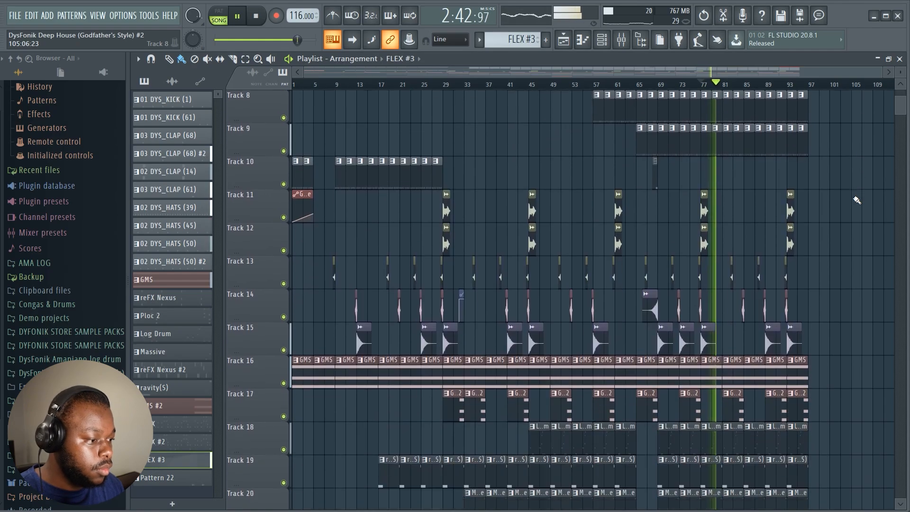
pyautogui.scroll(-5, 856, 202)
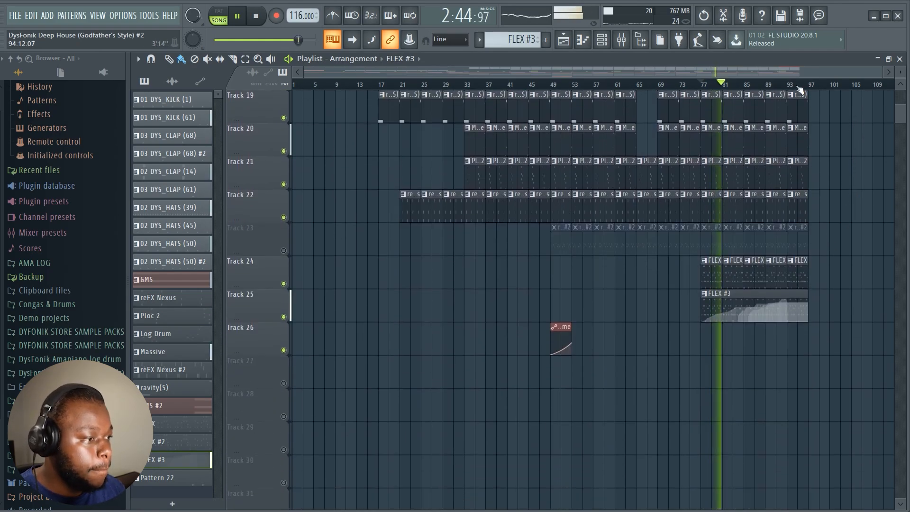
pyautogui.scroll(4, 798, 88)
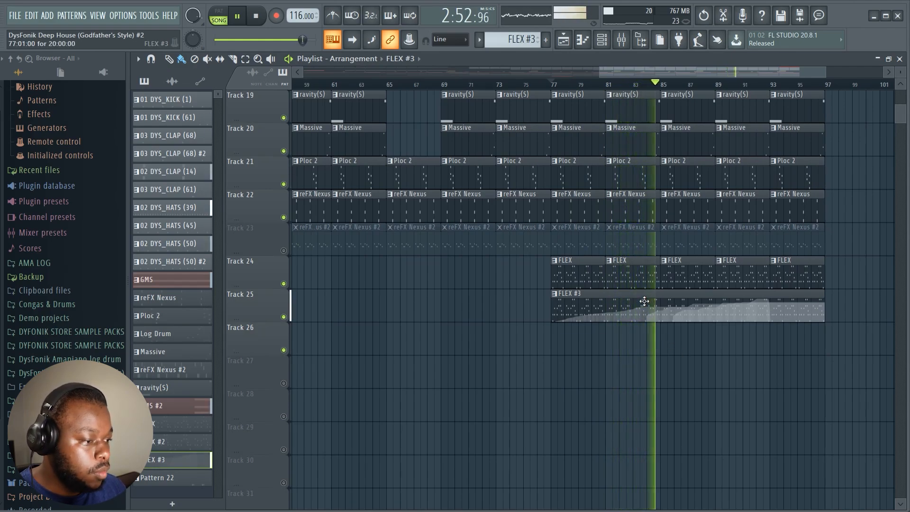
pyautogui.scroll(2, 817, 319)
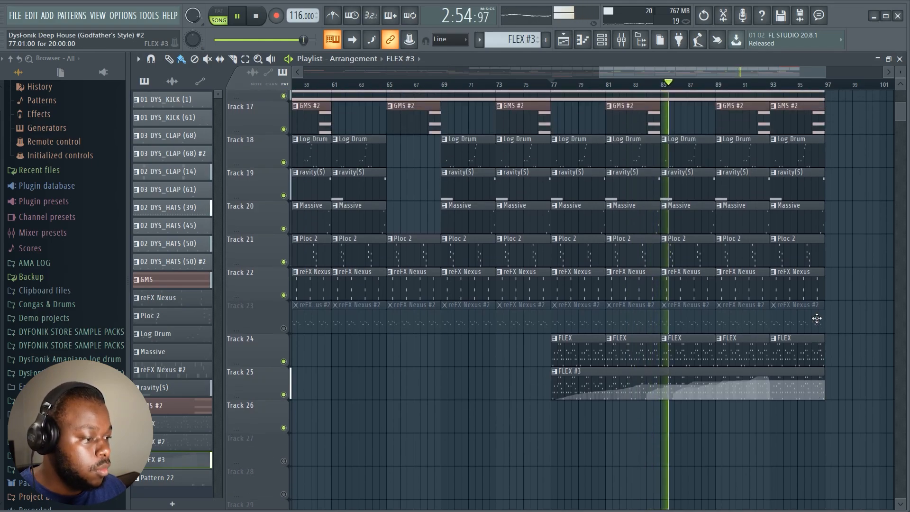
pyautogui.scroll(3, 817, 319)
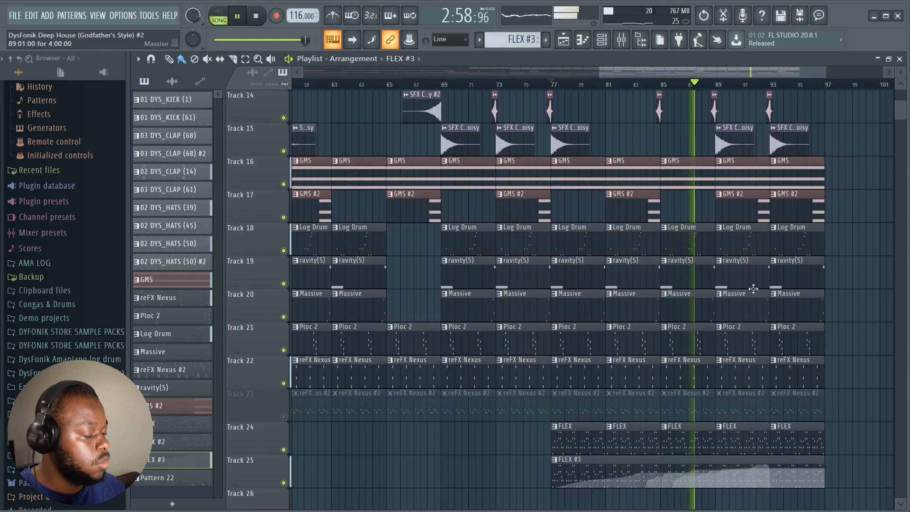
pyautogui.scroll(13, 758, 288)
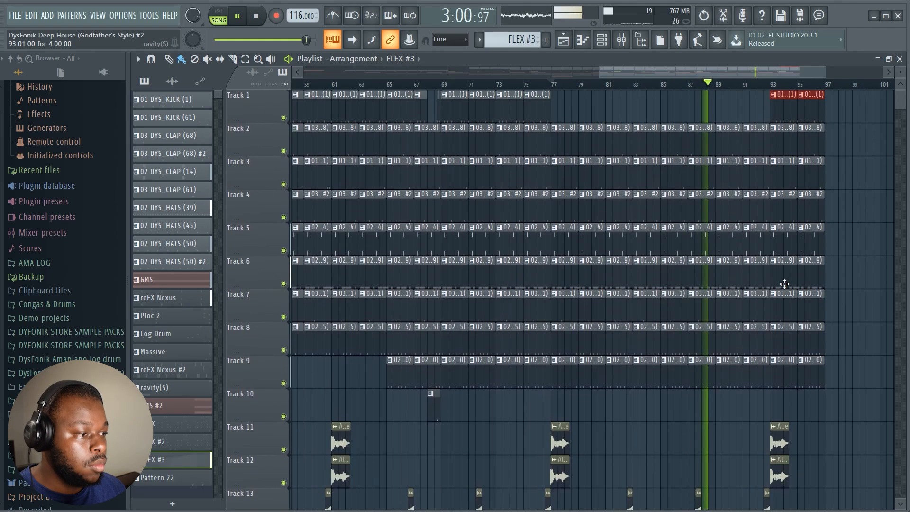
# Delete the percussion clips on Tracks 2 to 9 between bars 91 and 93.
pyautogui.scroll(-3, 789, 202)
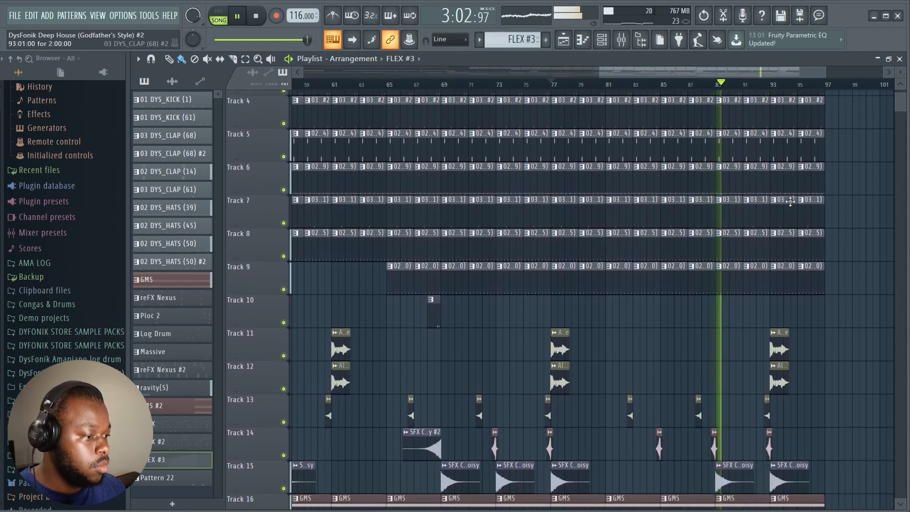
pyautogui.scroll(-2, 790, 256)
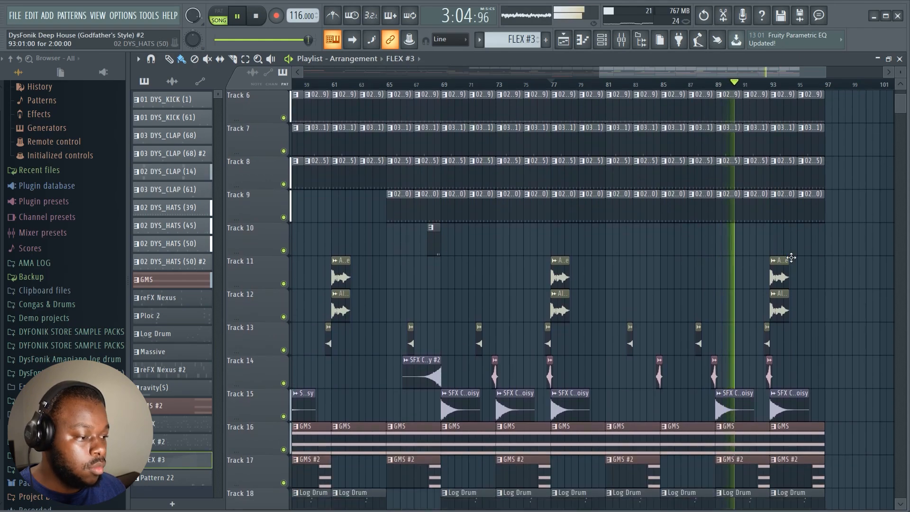
pyautogui.scroll(-5, 790, 257)
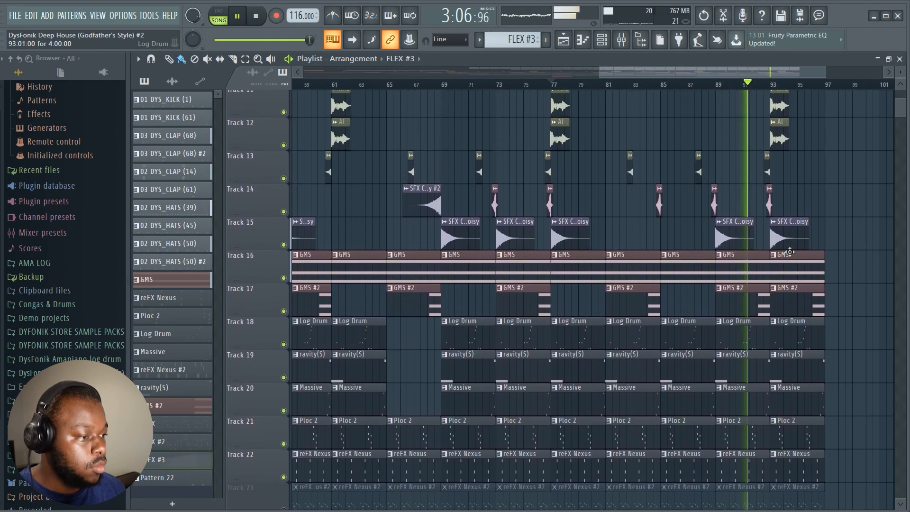
pyautogui.scroll(10, 789, 252)
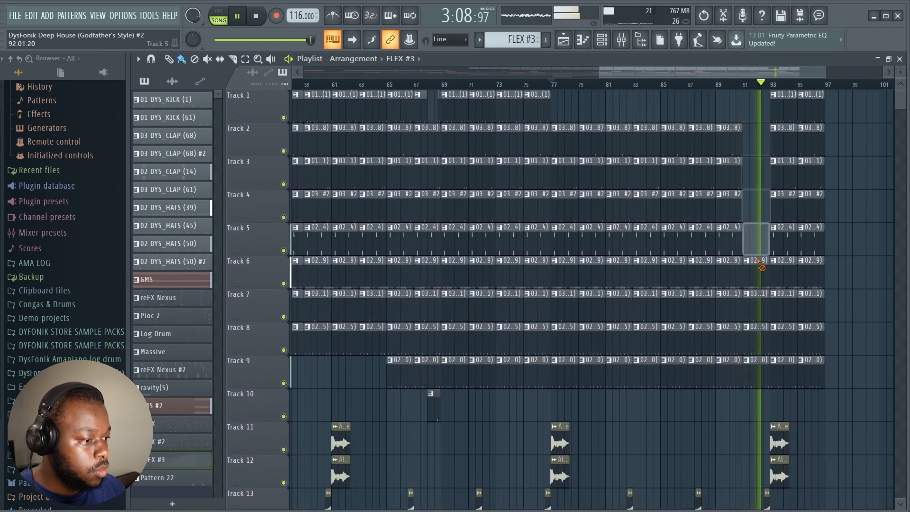
pyautogui.moveTo(758, 260); pyautogui.dragTo(760, 385)
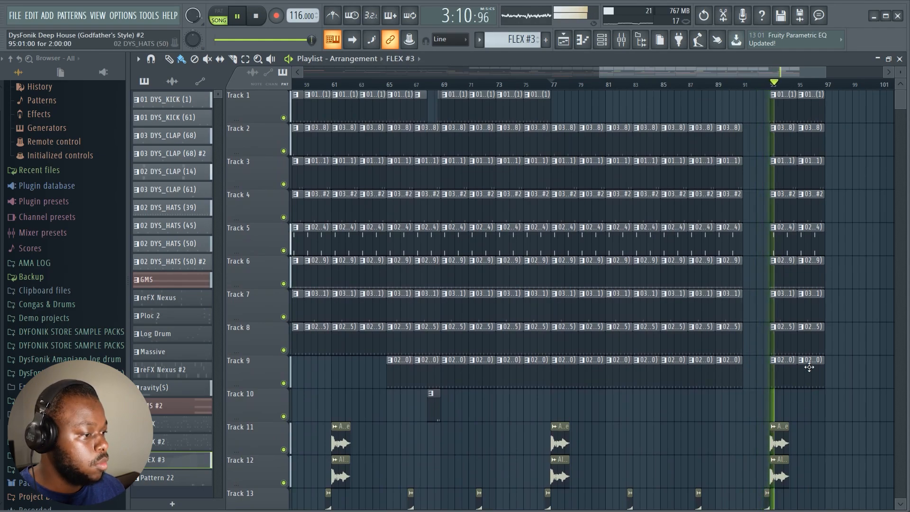
# Listen to the kick and percussion return from bar 93 and stop playback before bar 97.
pyautogui.scroll(-5, 850, 303)
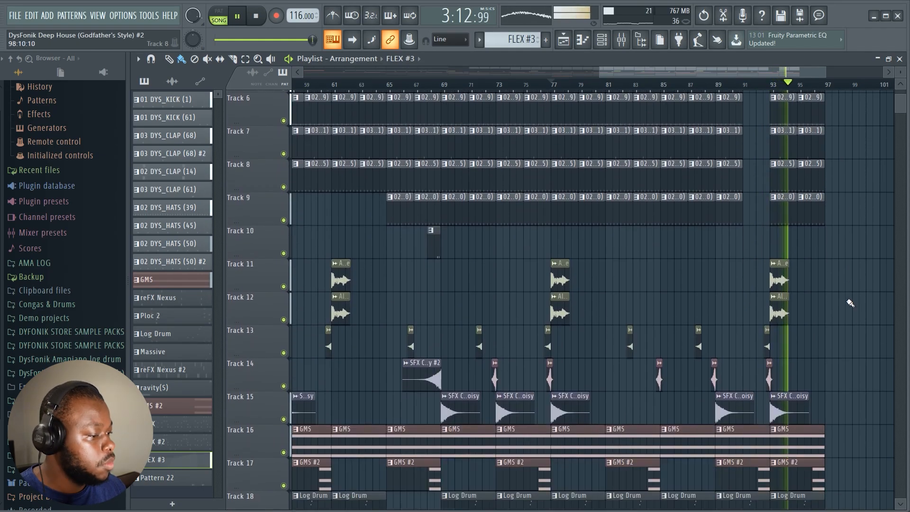
pyautogui.scroll(-10, 850, 303)
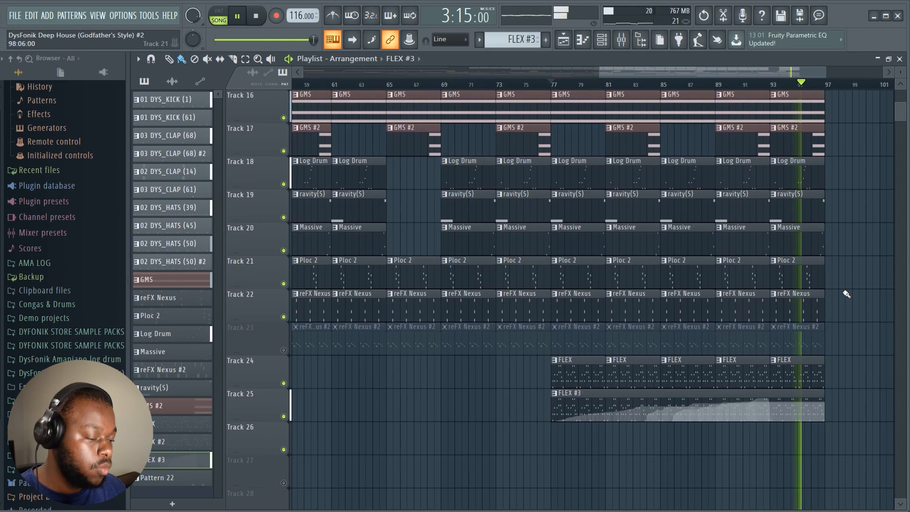
pyautogui.scroll(-2, 847, 293)
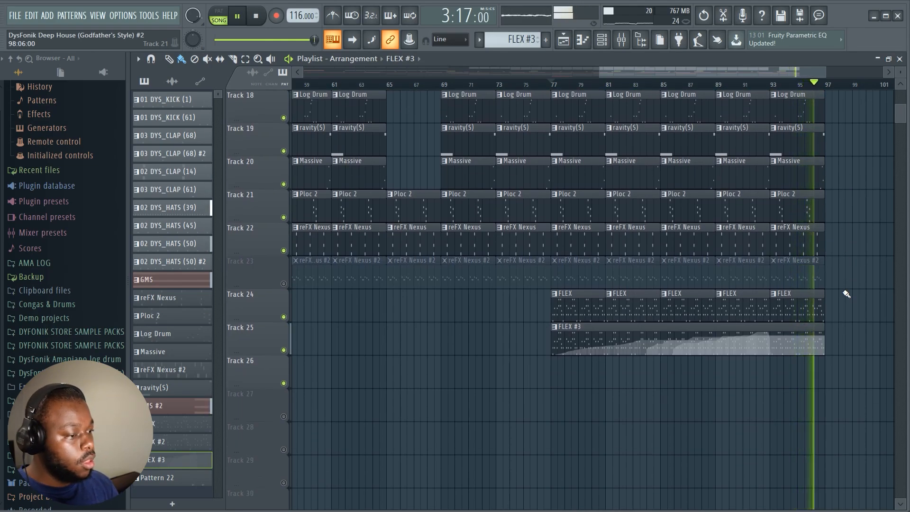
pyautogui.press('space')
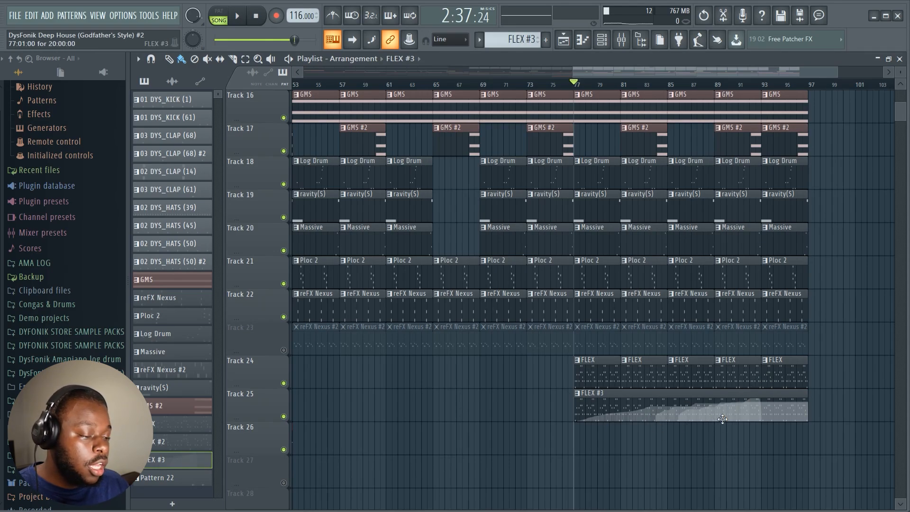
# Examine the drum gap at bars 91 to 93, the FLEX #3 automation and the layers across bars 77 to 97.
pyautogui.scroll(8, 706, 258)
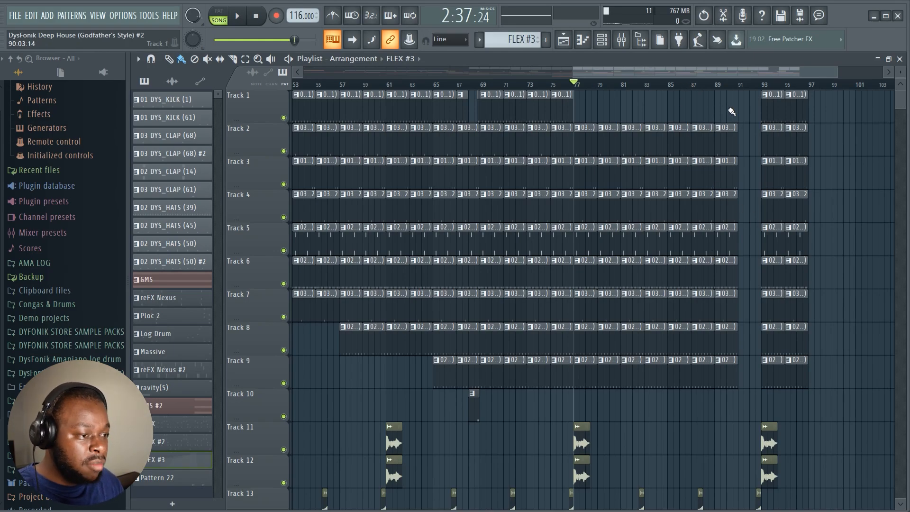
pyautogui.scroll(-3, 753, 111)
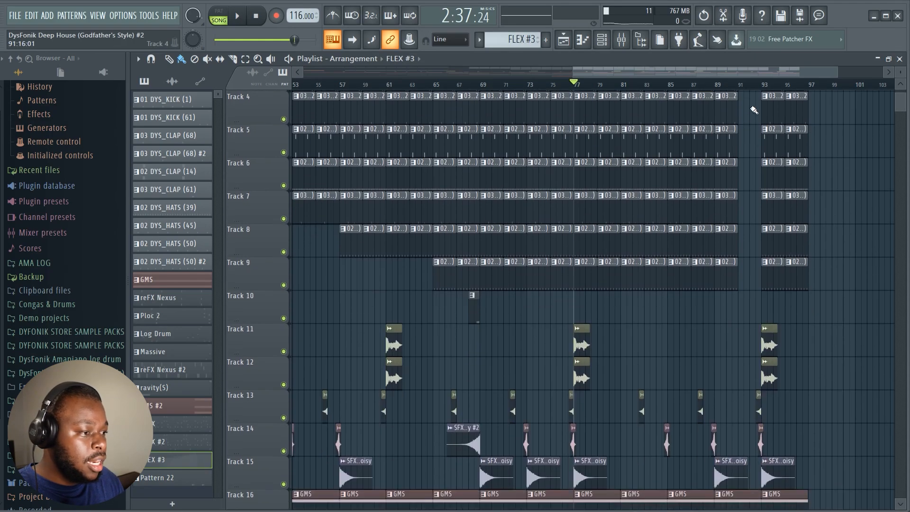
pyautogui.scroll(3, 753, 102)
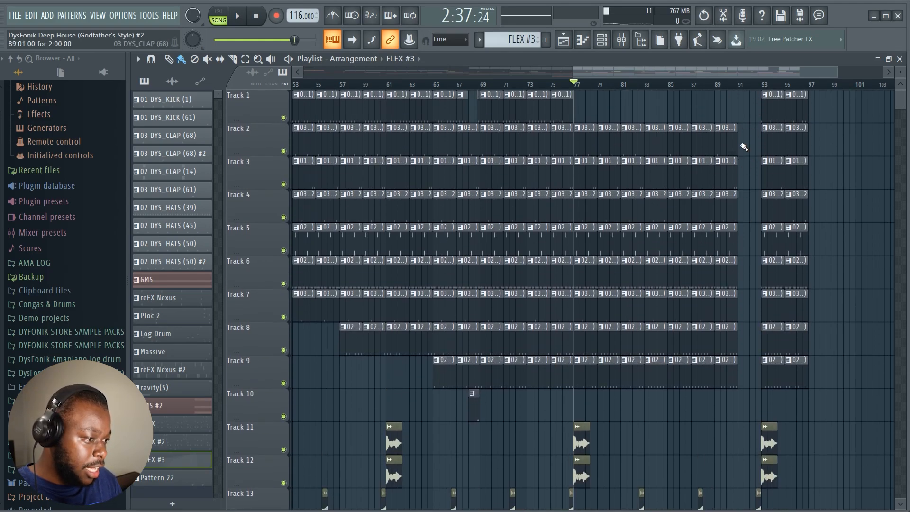
pyautogui.scroll(3, 759, 87)
pyautogui.scroll(-14, 751, 213)
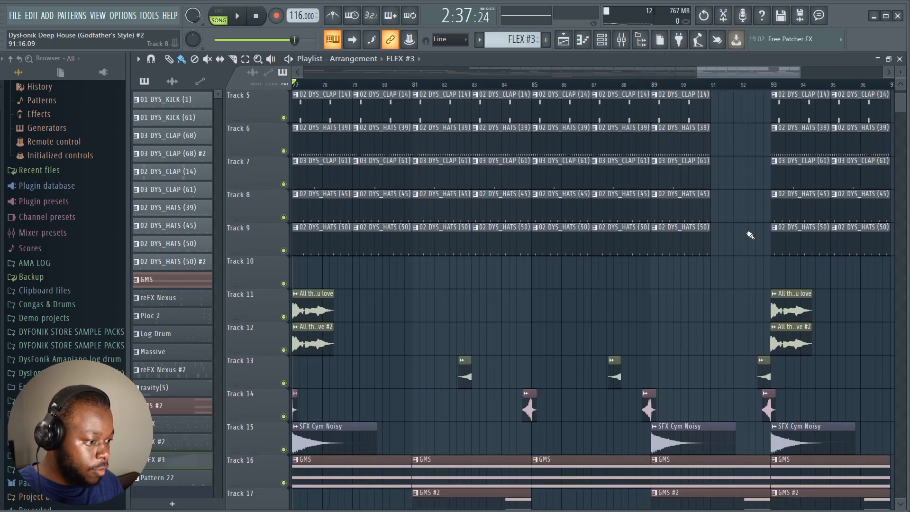
pyautogui.scroll(-1, 749, 294)
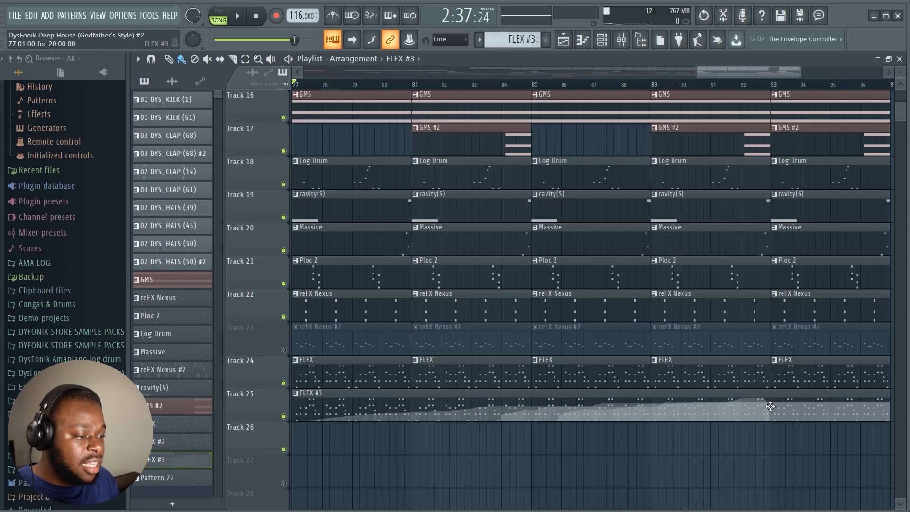
pyautogui.scroll(8, 770, 406)
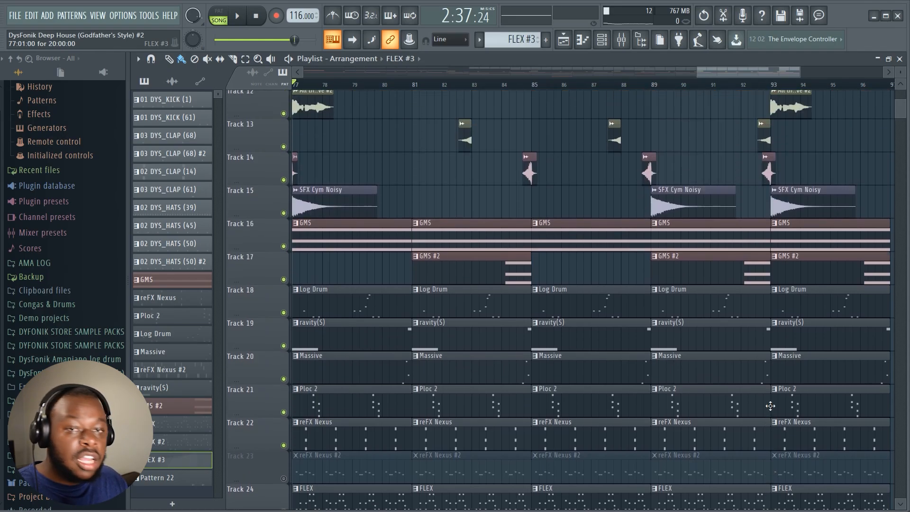
pyautogui.scroll(-2, 769, 86)
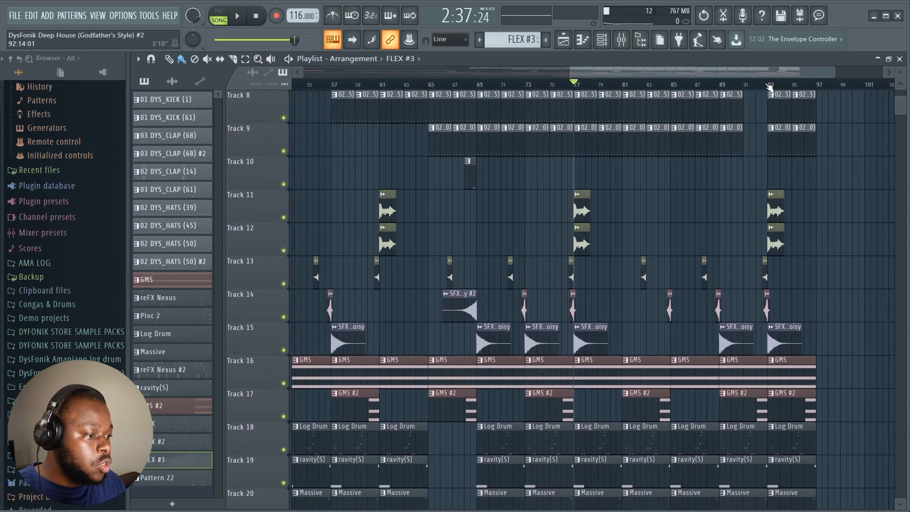
pyautogui.scroll(4, 770, 121)
pyautogui.scroll(-17, 770, 122)
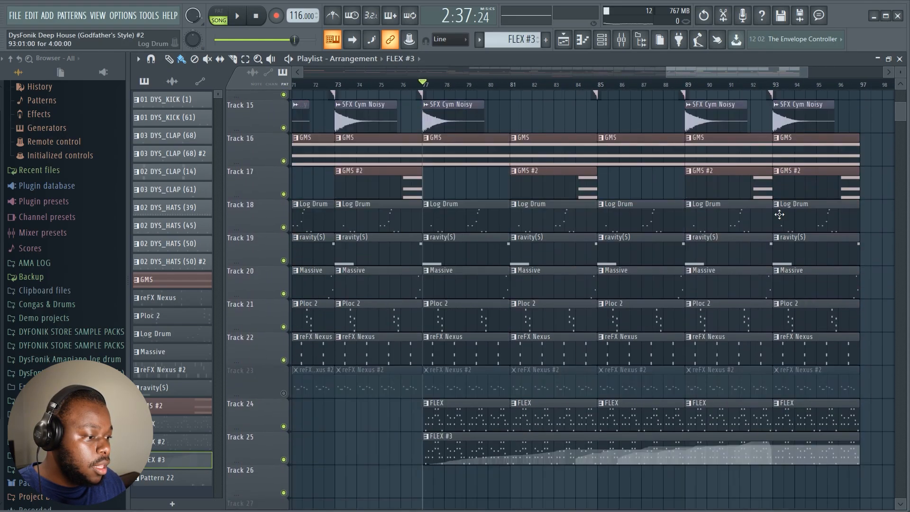
pyautogui.scroll(20, 773, 249)
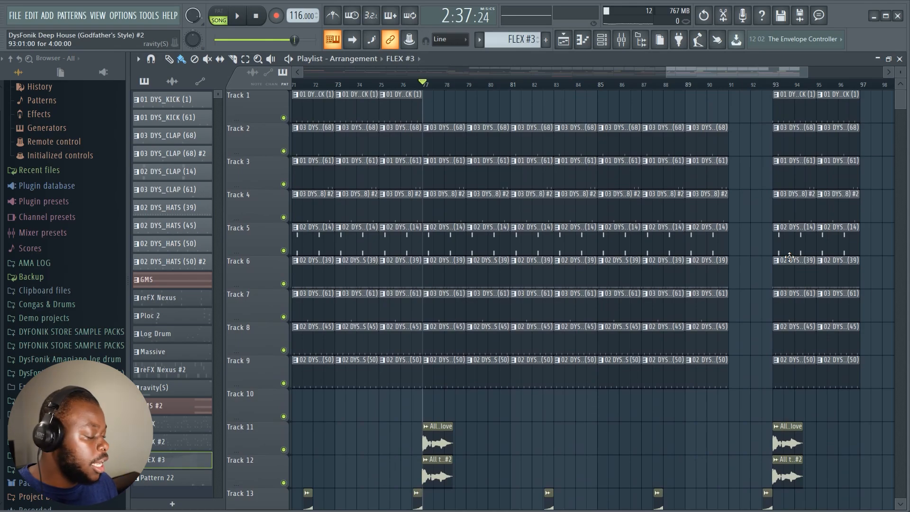
pyautogui.scroll(-6, 744, 92)
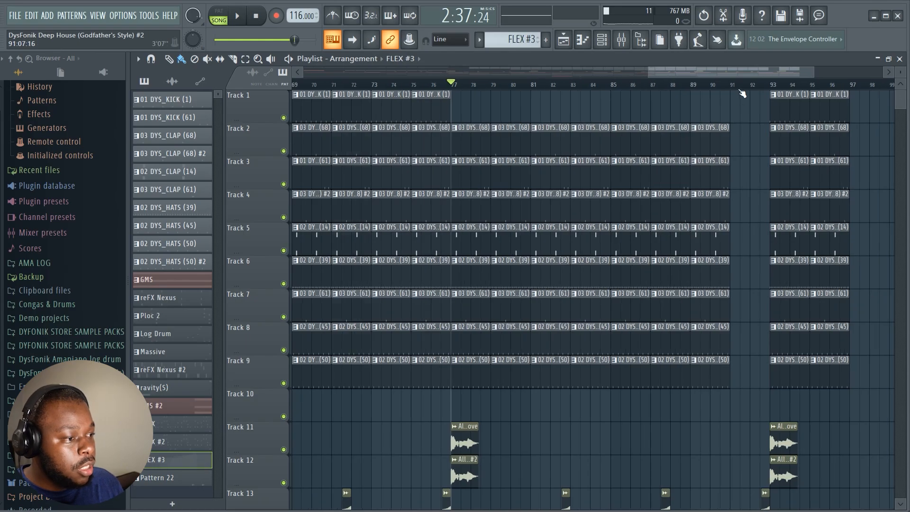
pyautogui.scroll(-6, 831, 196)
pyautogui.scroll(-6, 831, 196)
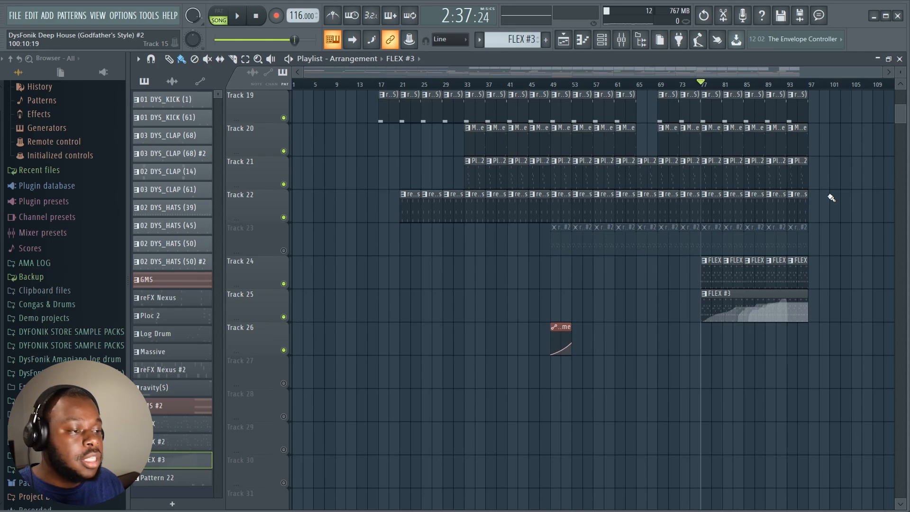
# Select the SFX Cym Noisy clip in the playlist as the active clip source.
pyautogui.scroll(4, 831, 198)
pyautogui.click(754, 105)
pyautogui.scroll(-2, 779, 91)
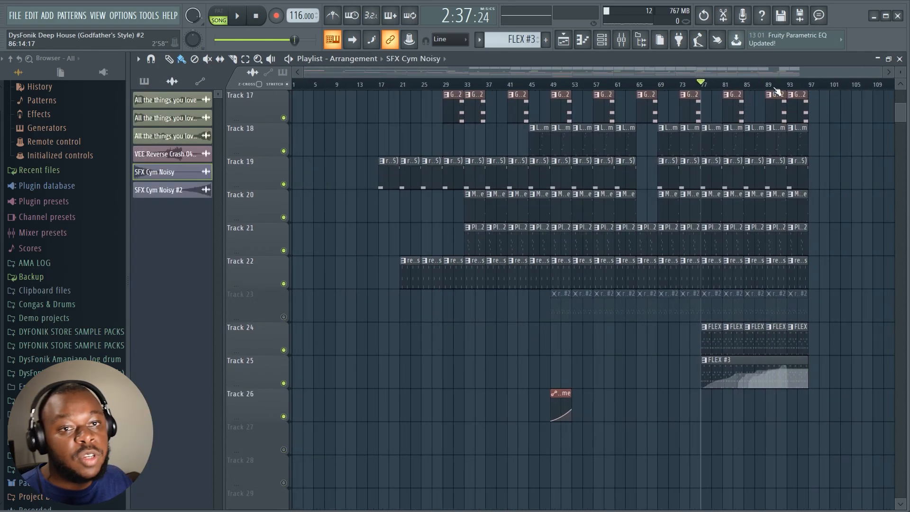